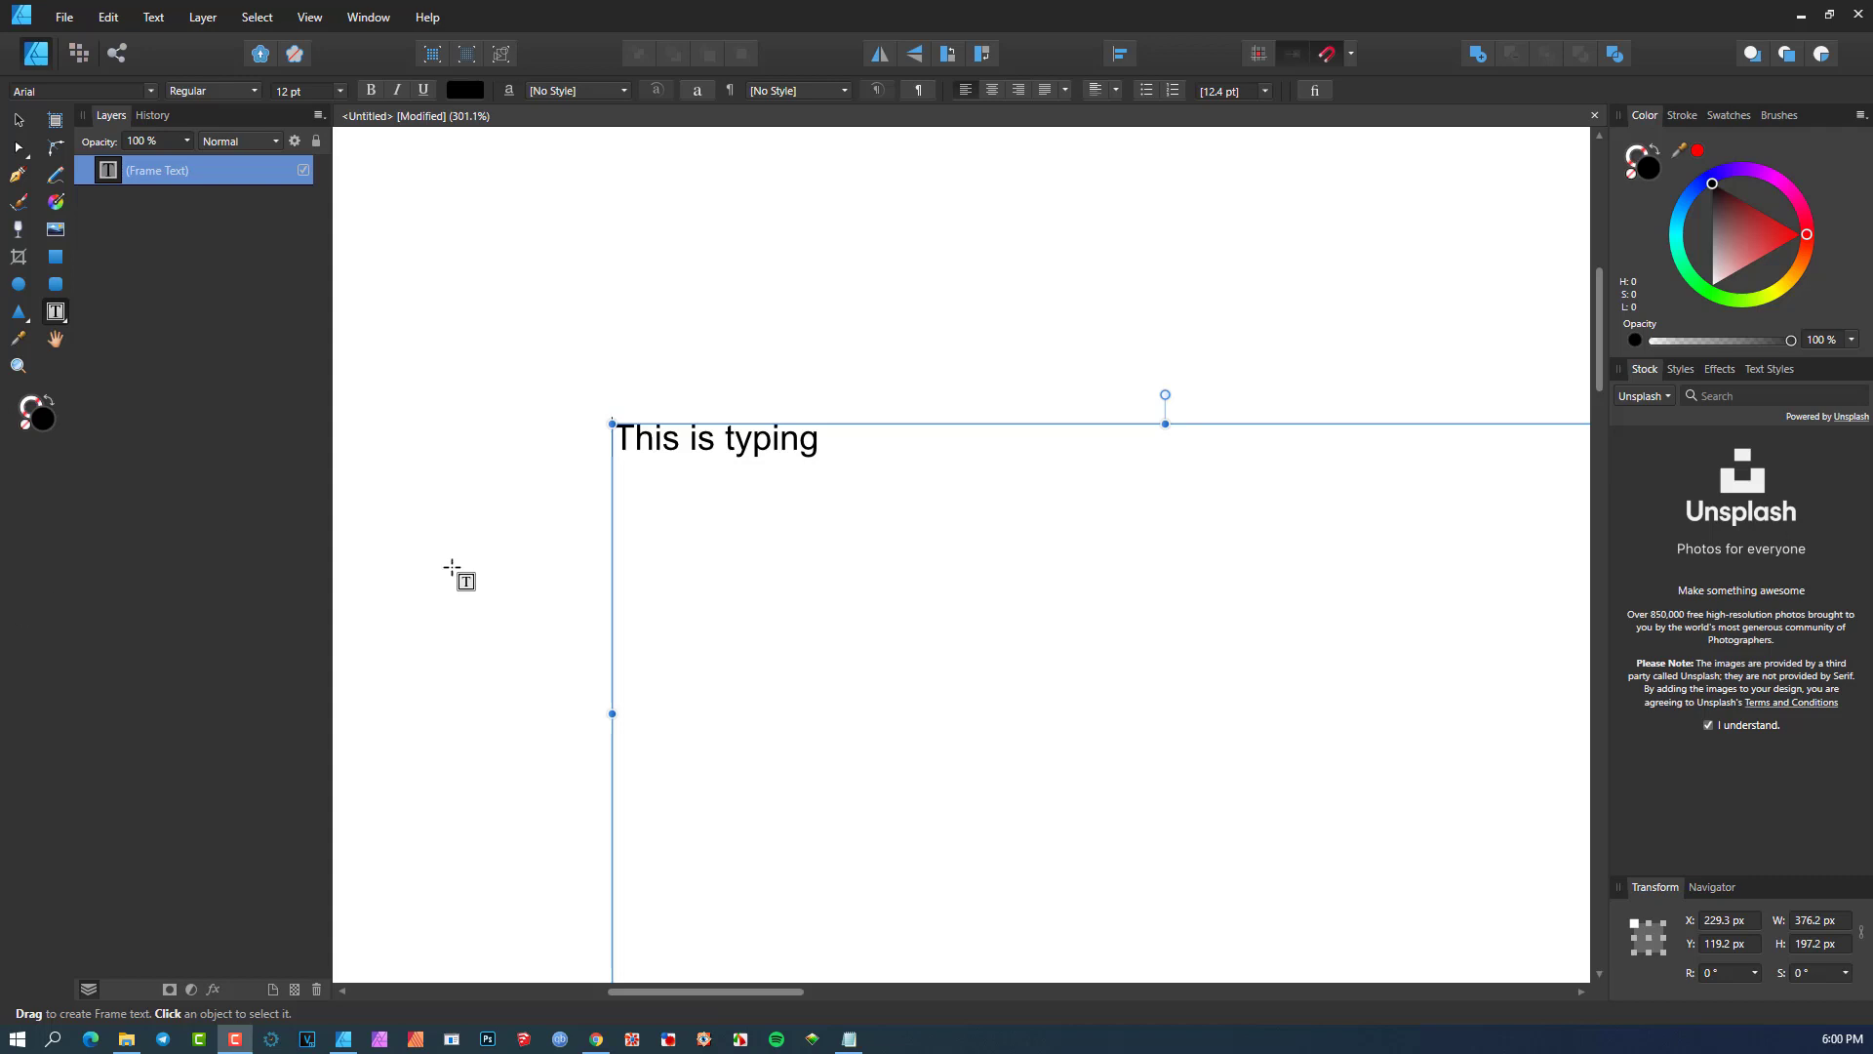
- Select the 'This is typing' line after briefly checking the text tool choices
drag(839, 437, 439, 436)
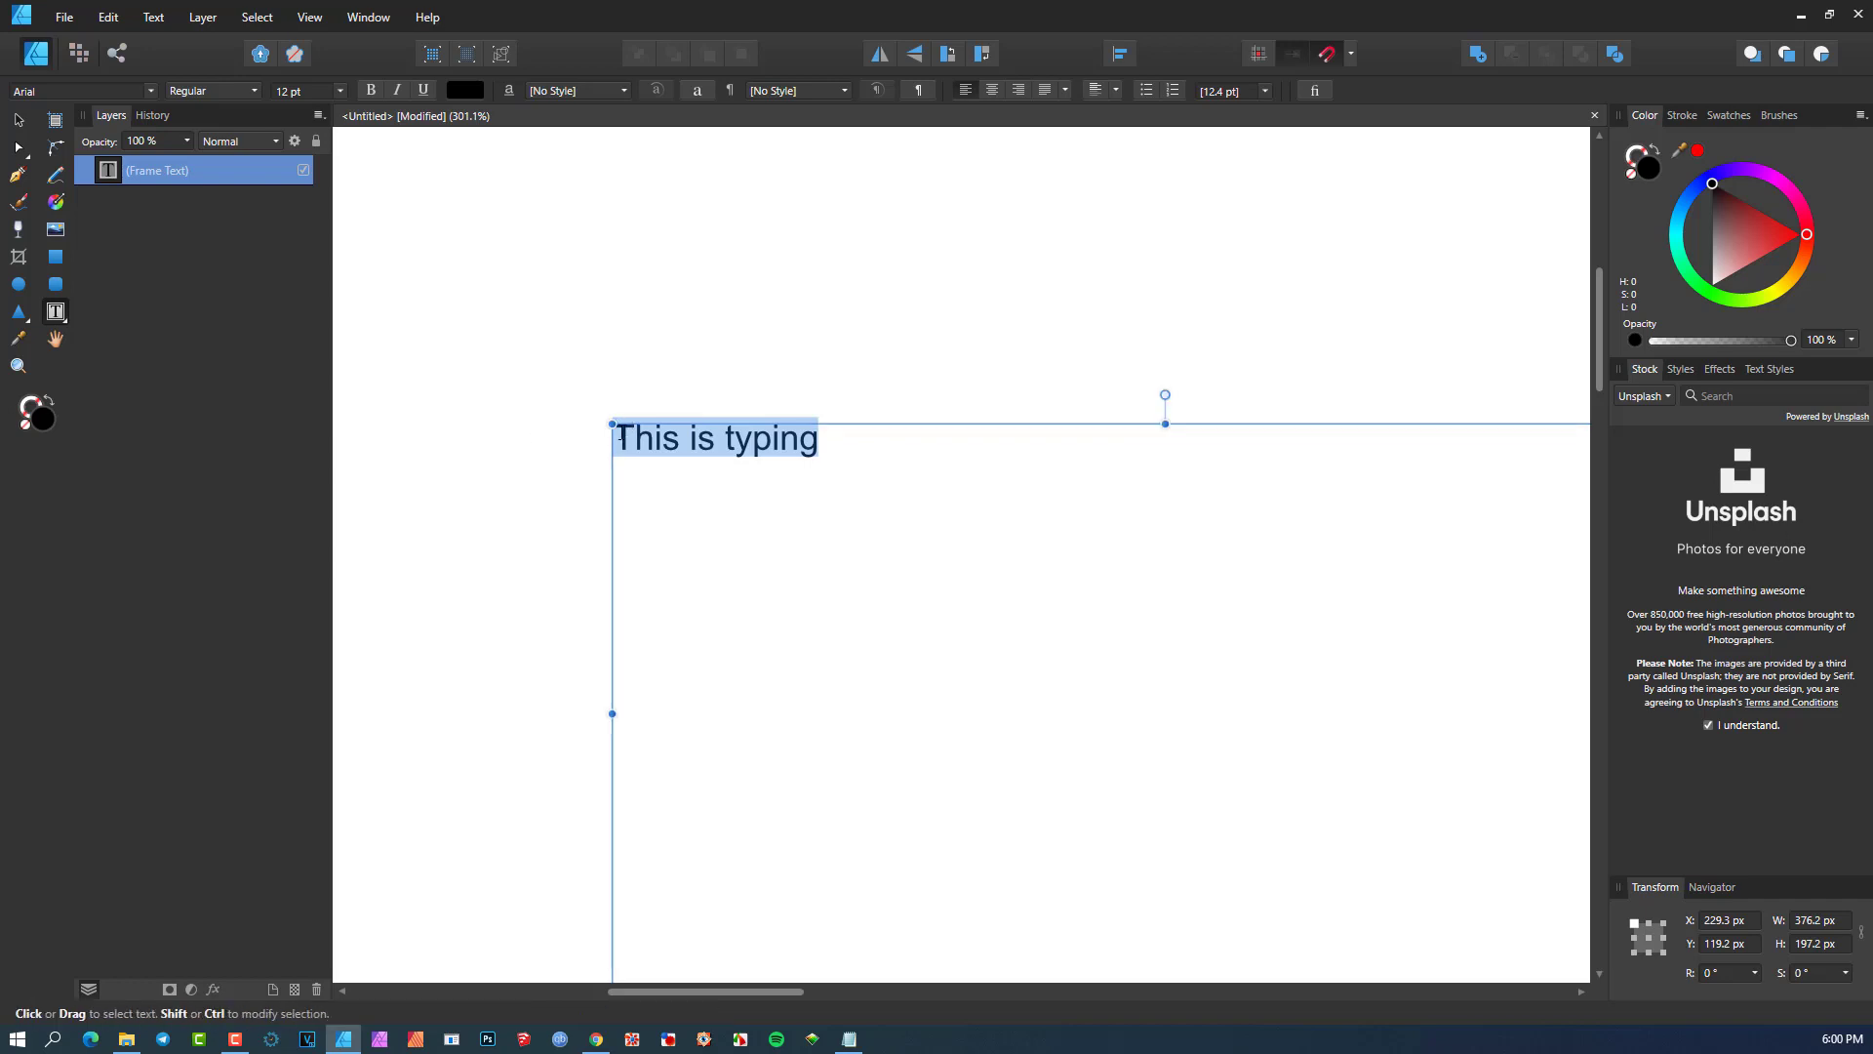
click(773, 459)
click(857, 430)
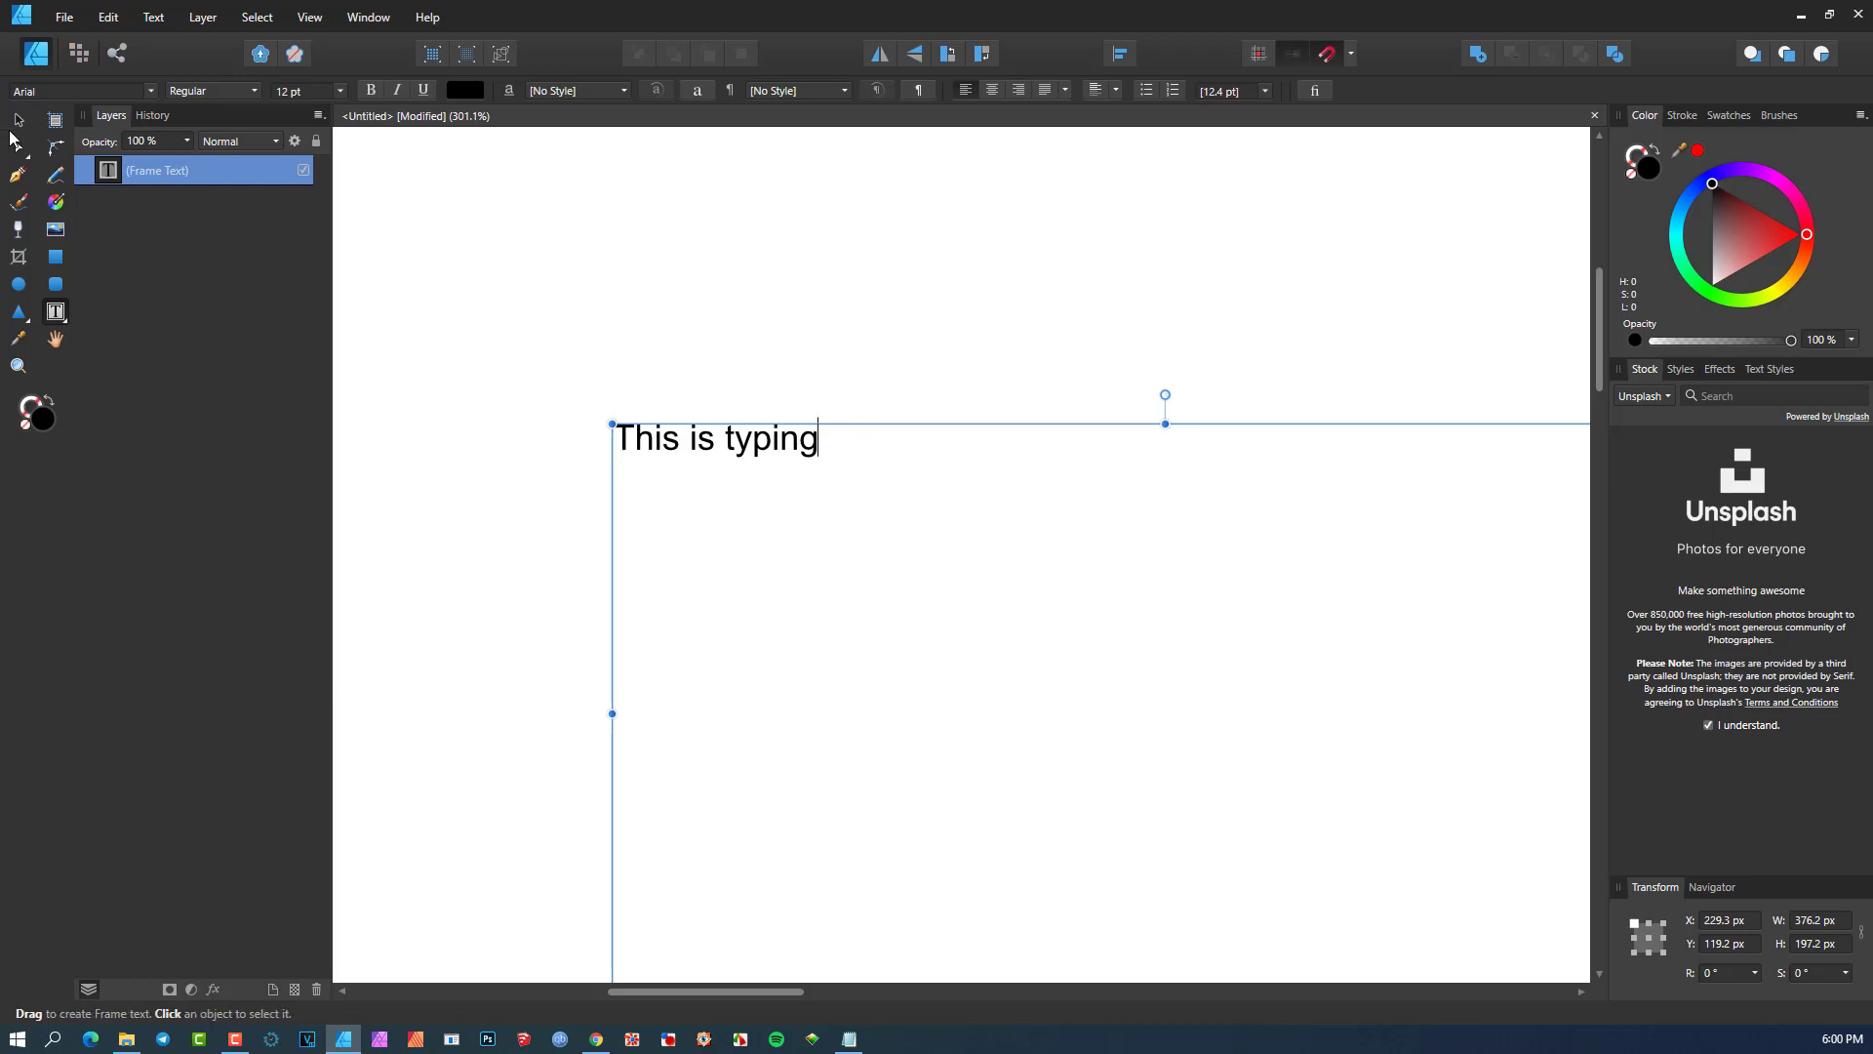
click(66, 319)
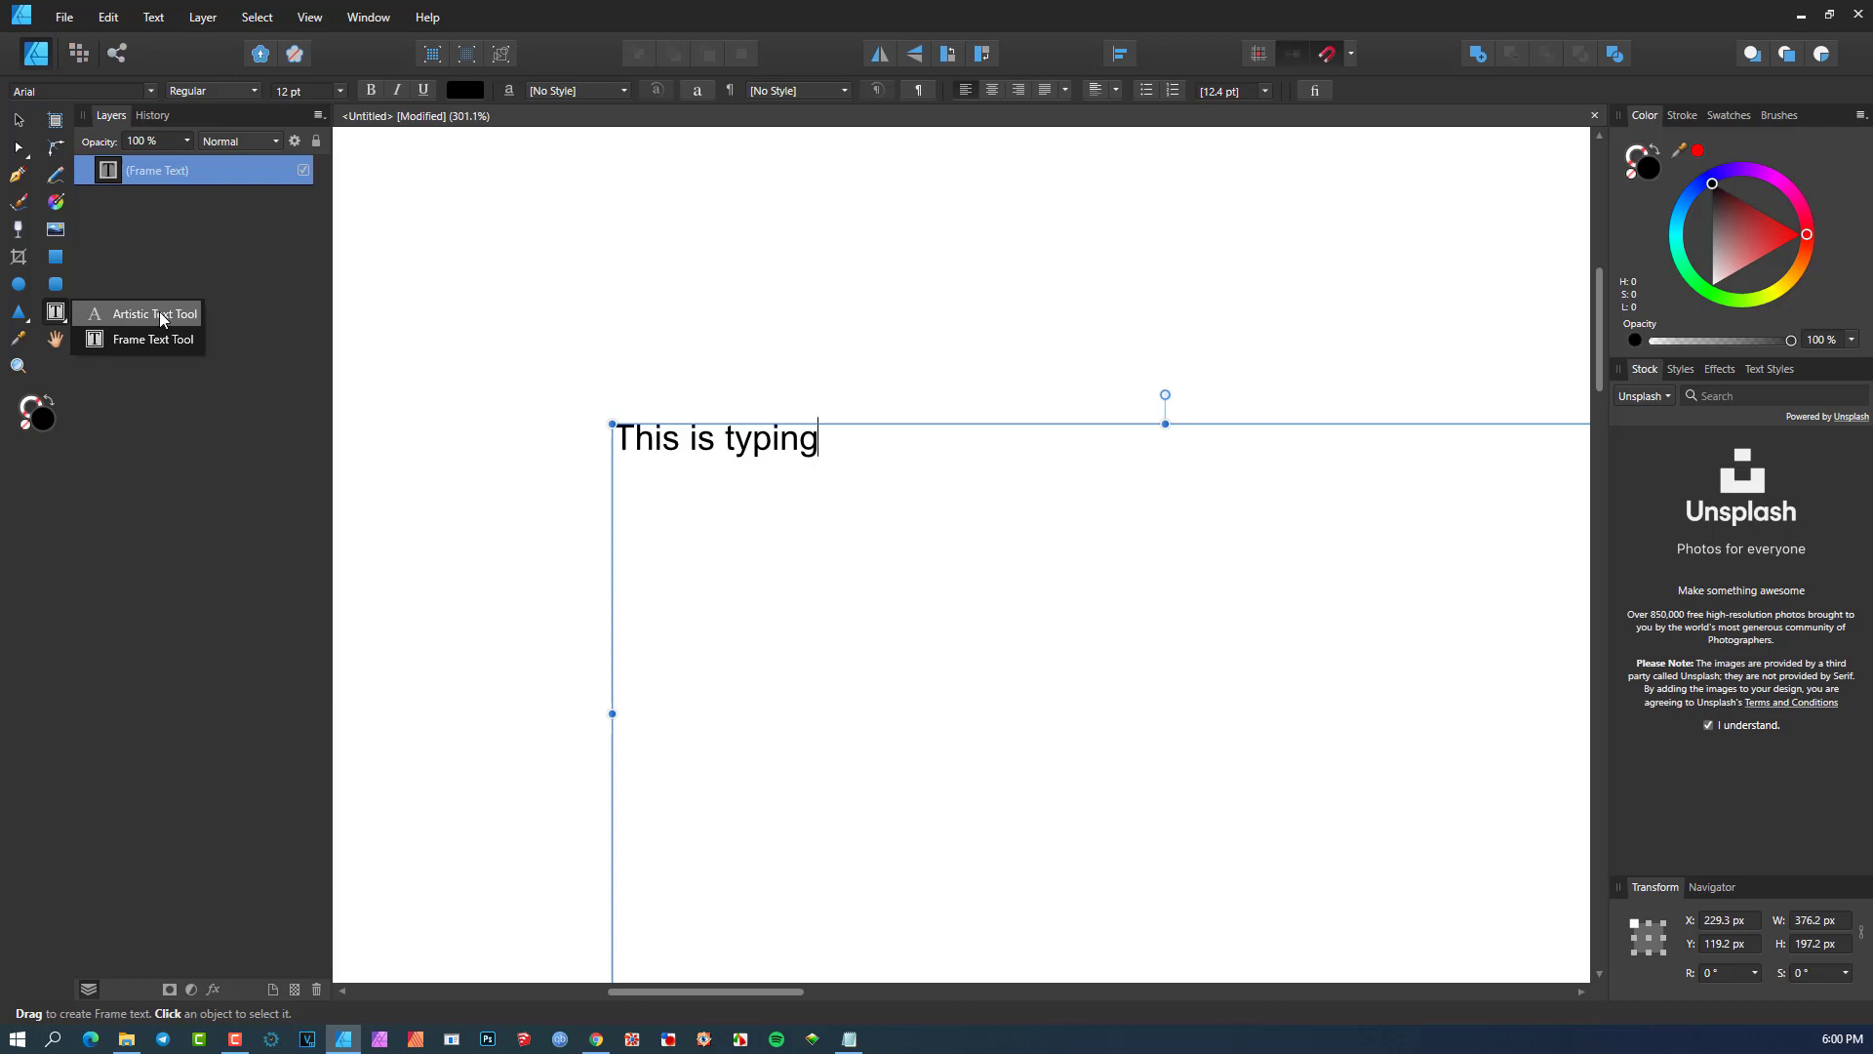
click(54, 316)
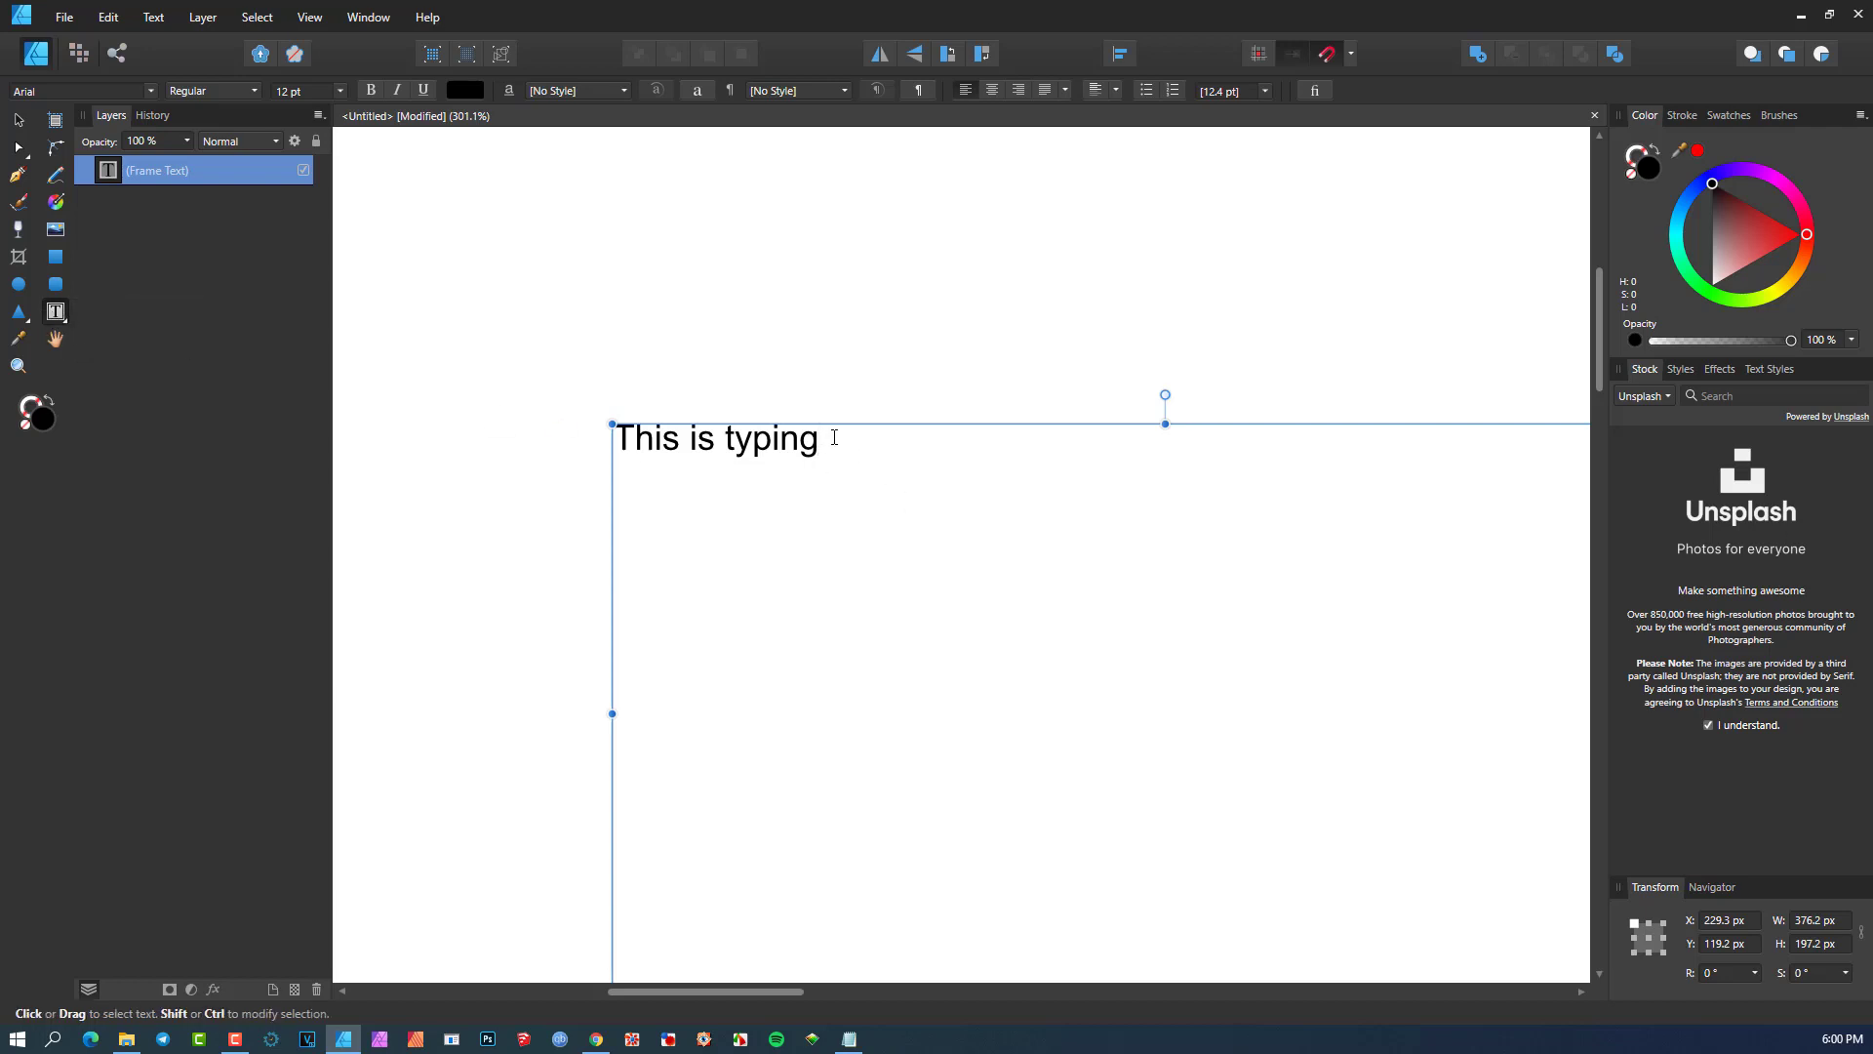
drag(853, 435, 606, 430)
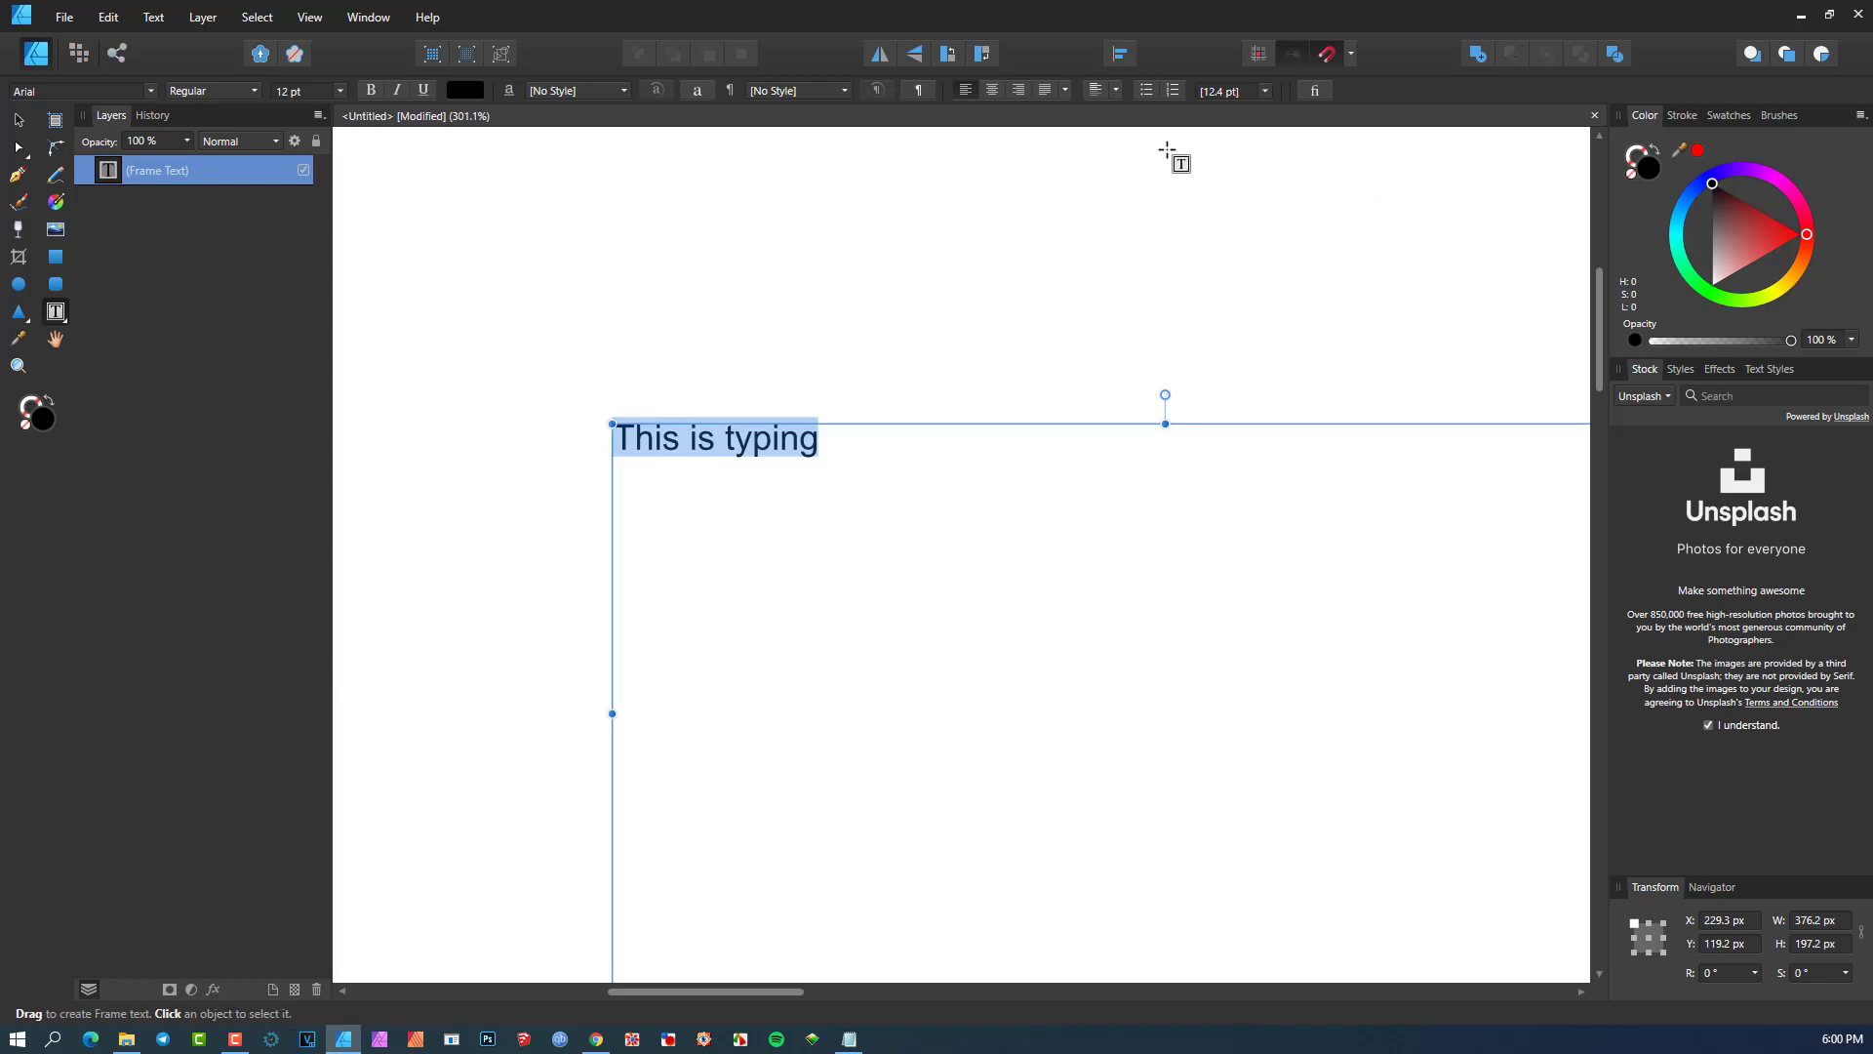
- Apply Bulleted List formatting to the line, then reselect the whole 'This is typing' line
click(1148, 87)
click(638, 430)
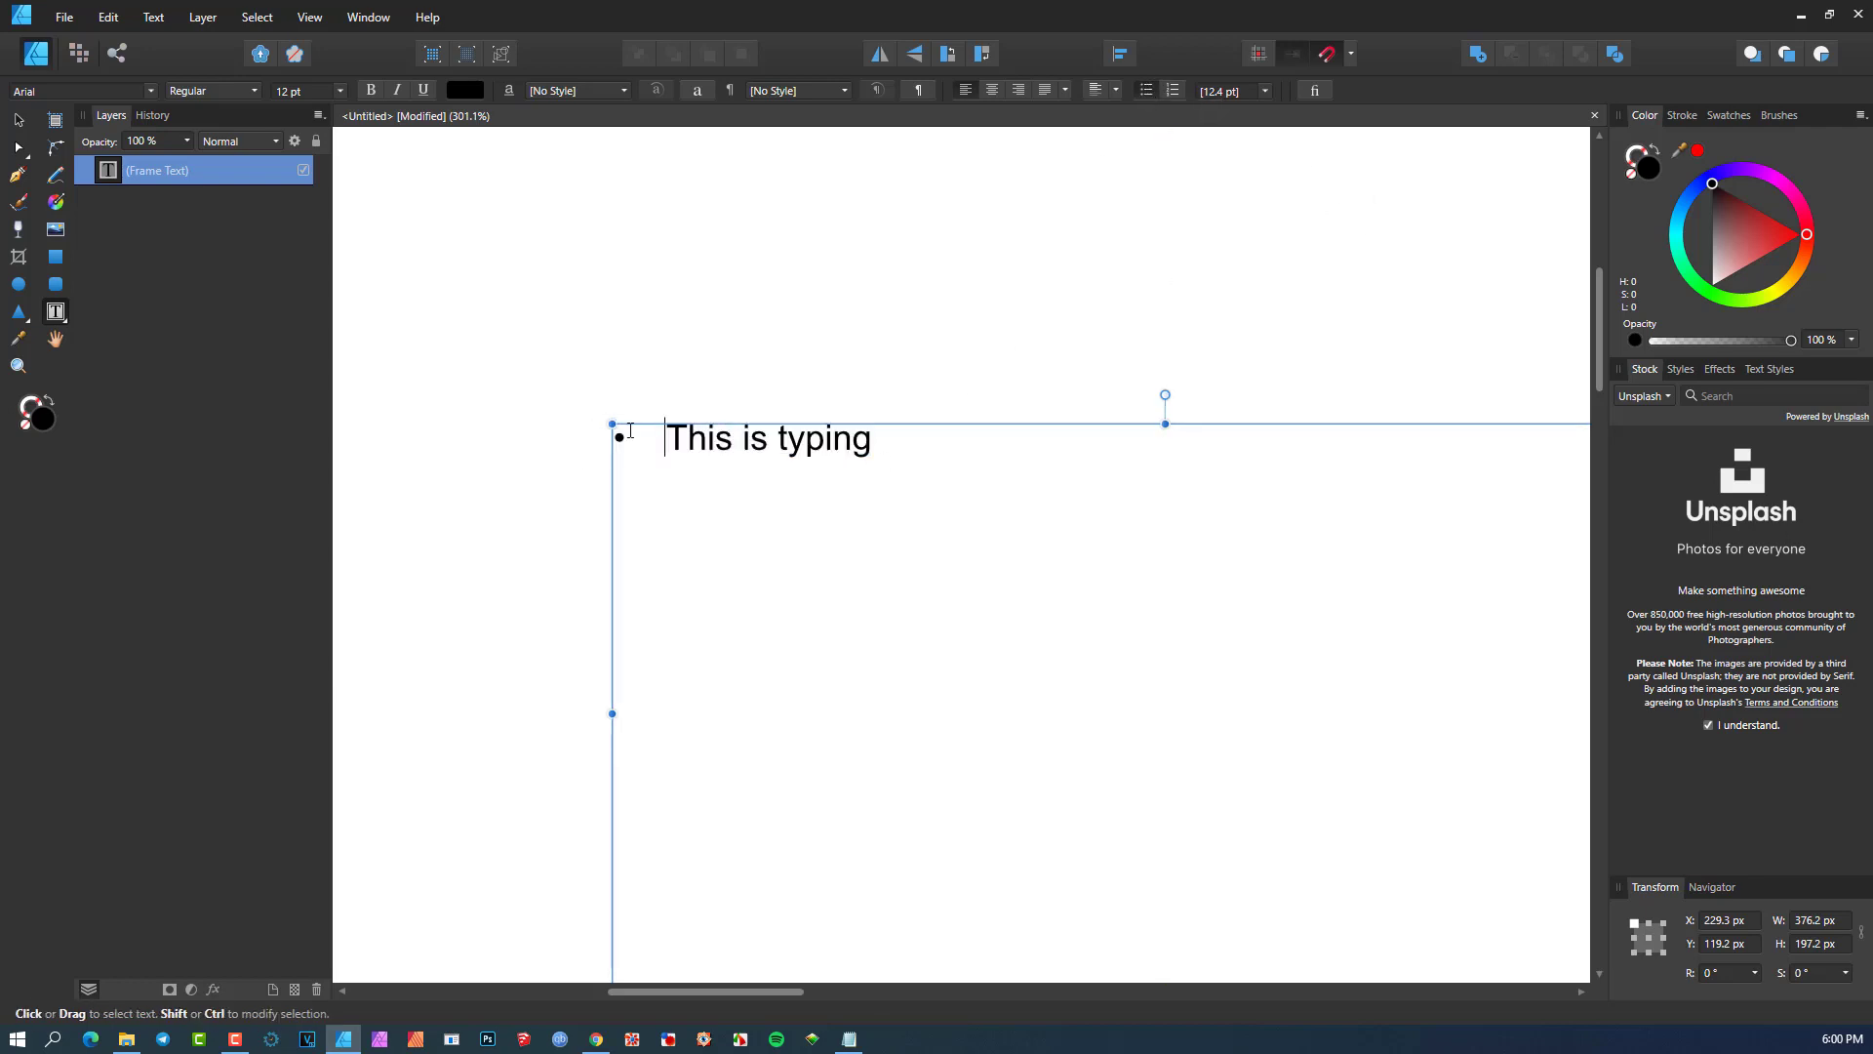
click(667, 434)
drag(882, 442, 667, 437)
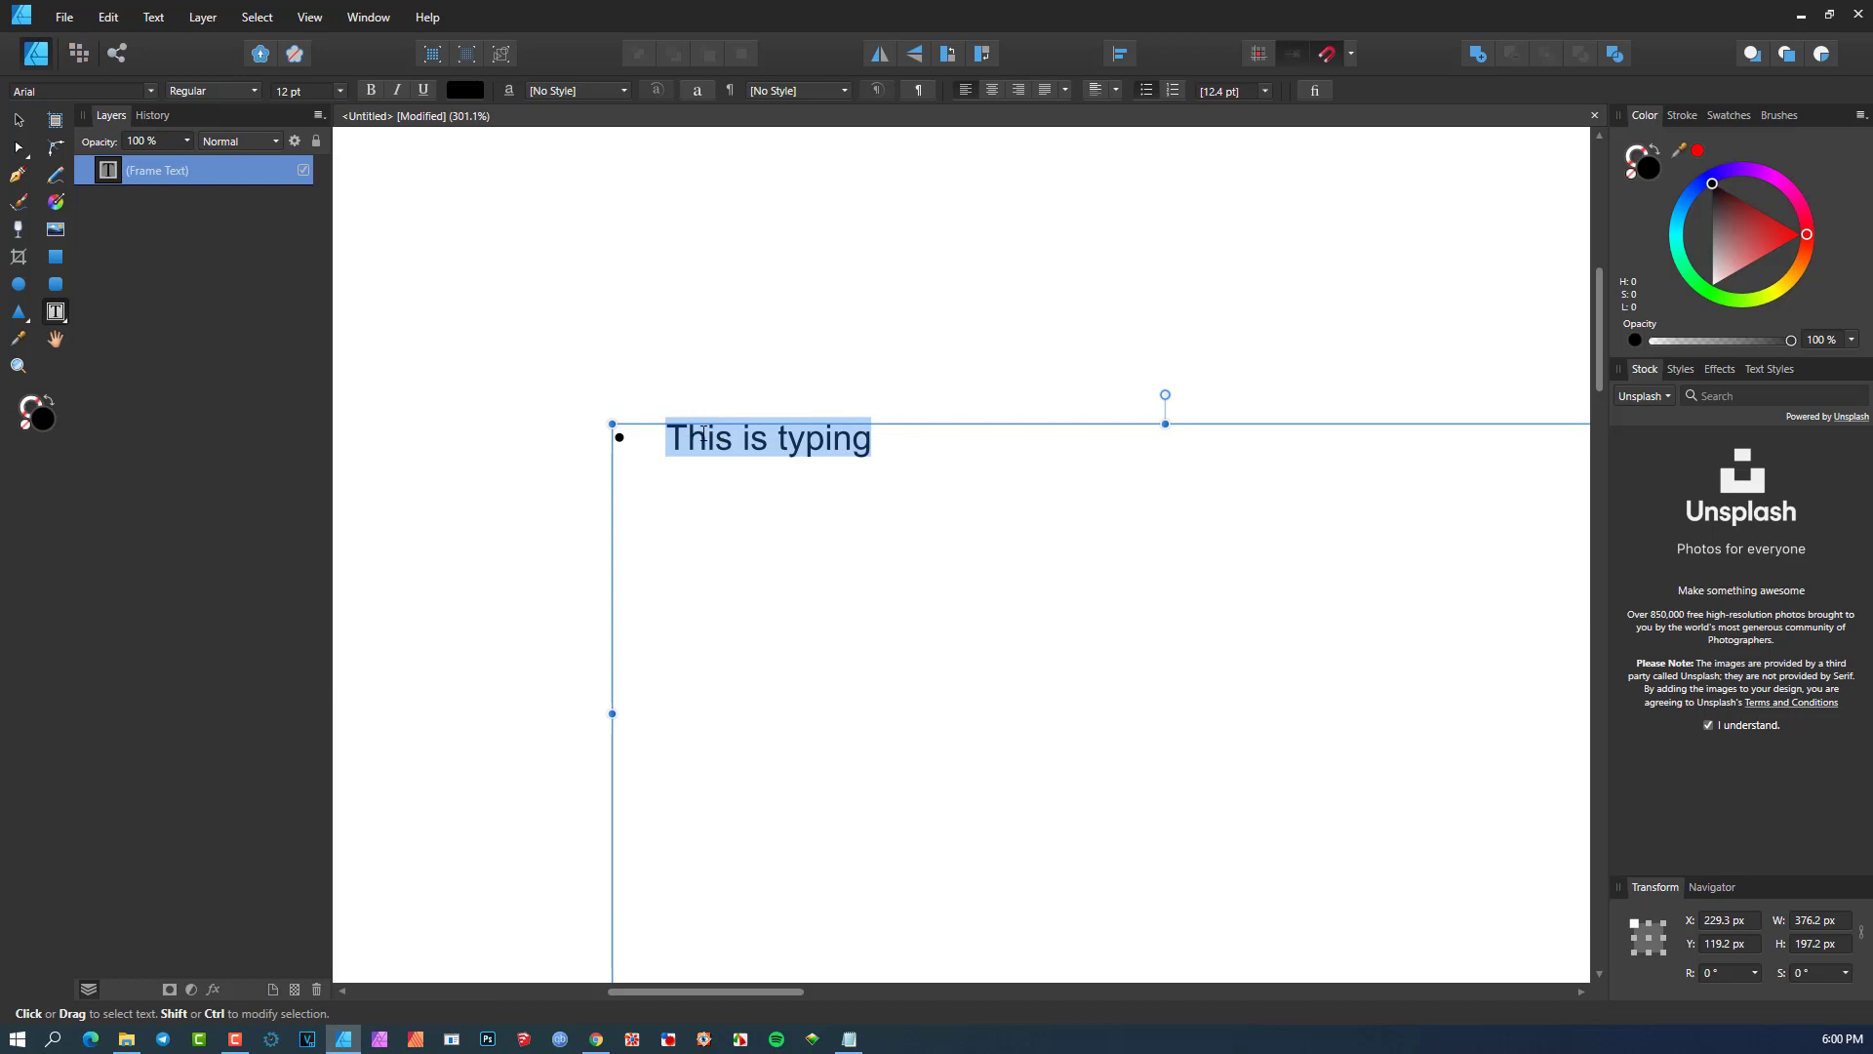
- Open the Paragraph panel from View > Studio and move it to the right of the canvas
click(310, 17)
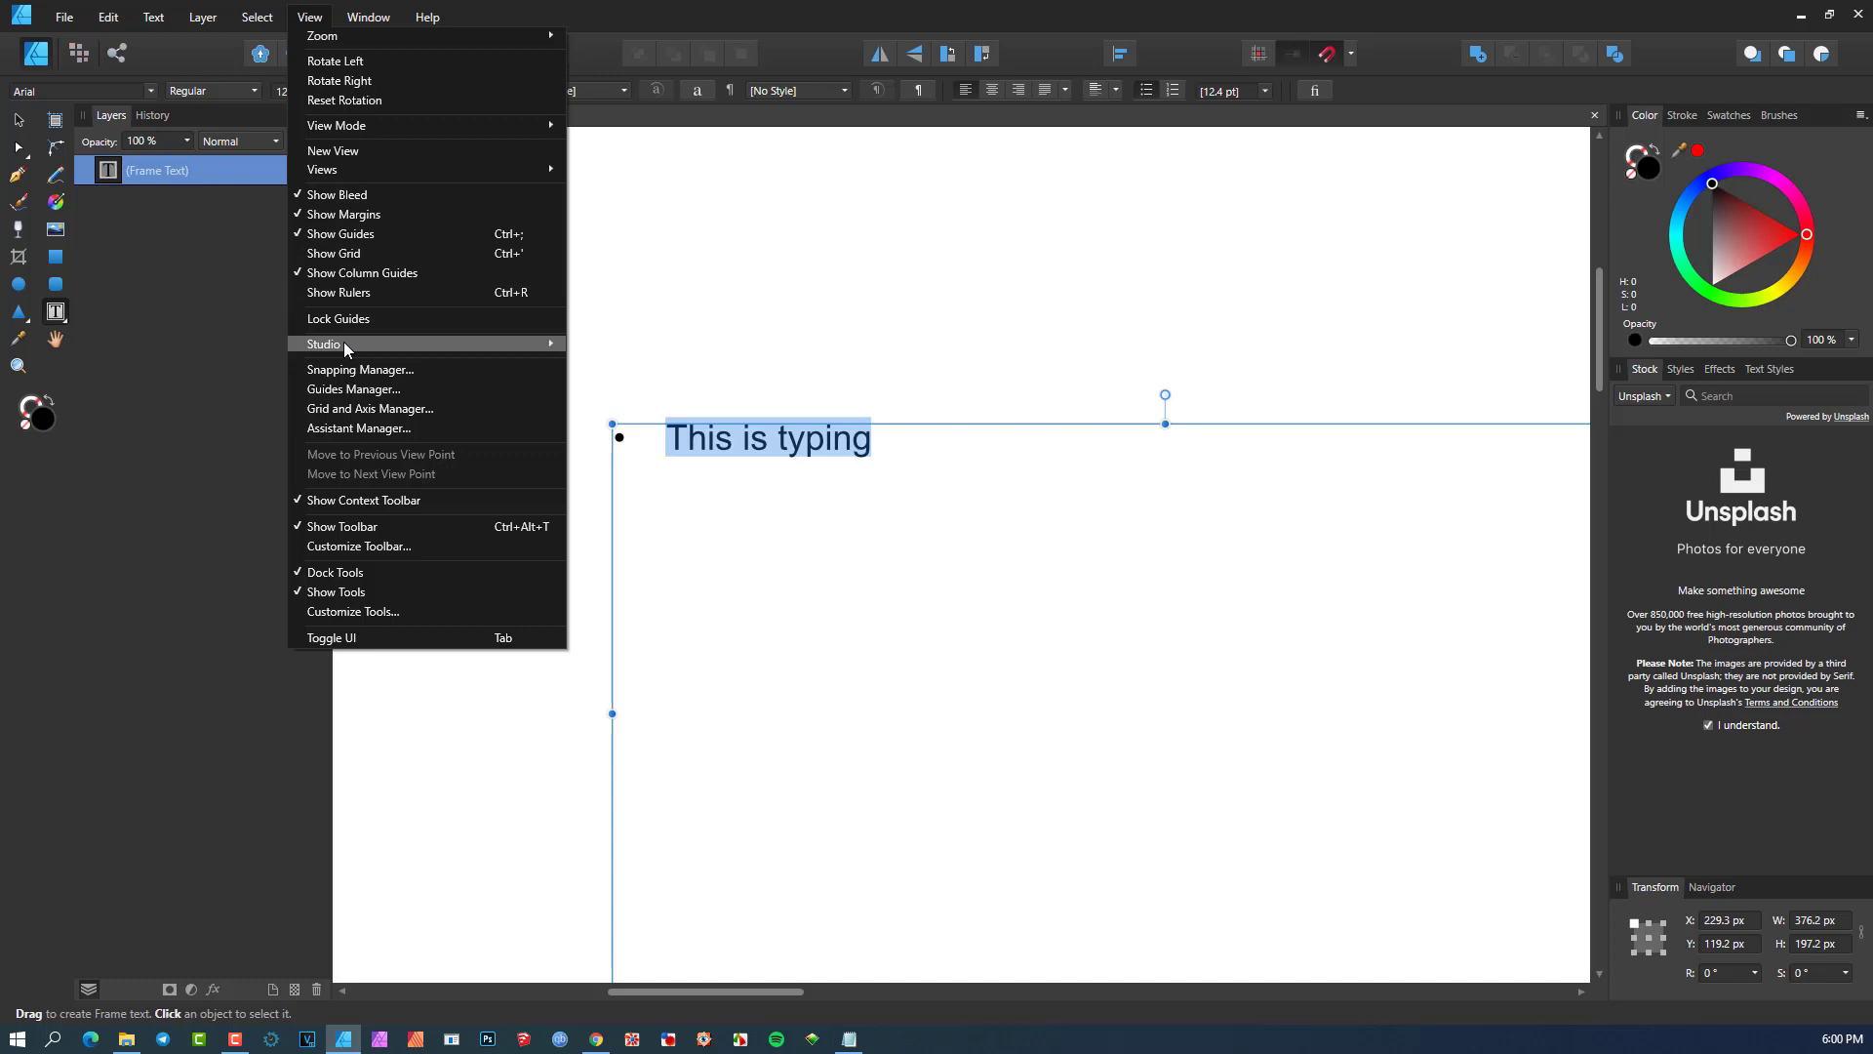
mouse_move(343, 344)
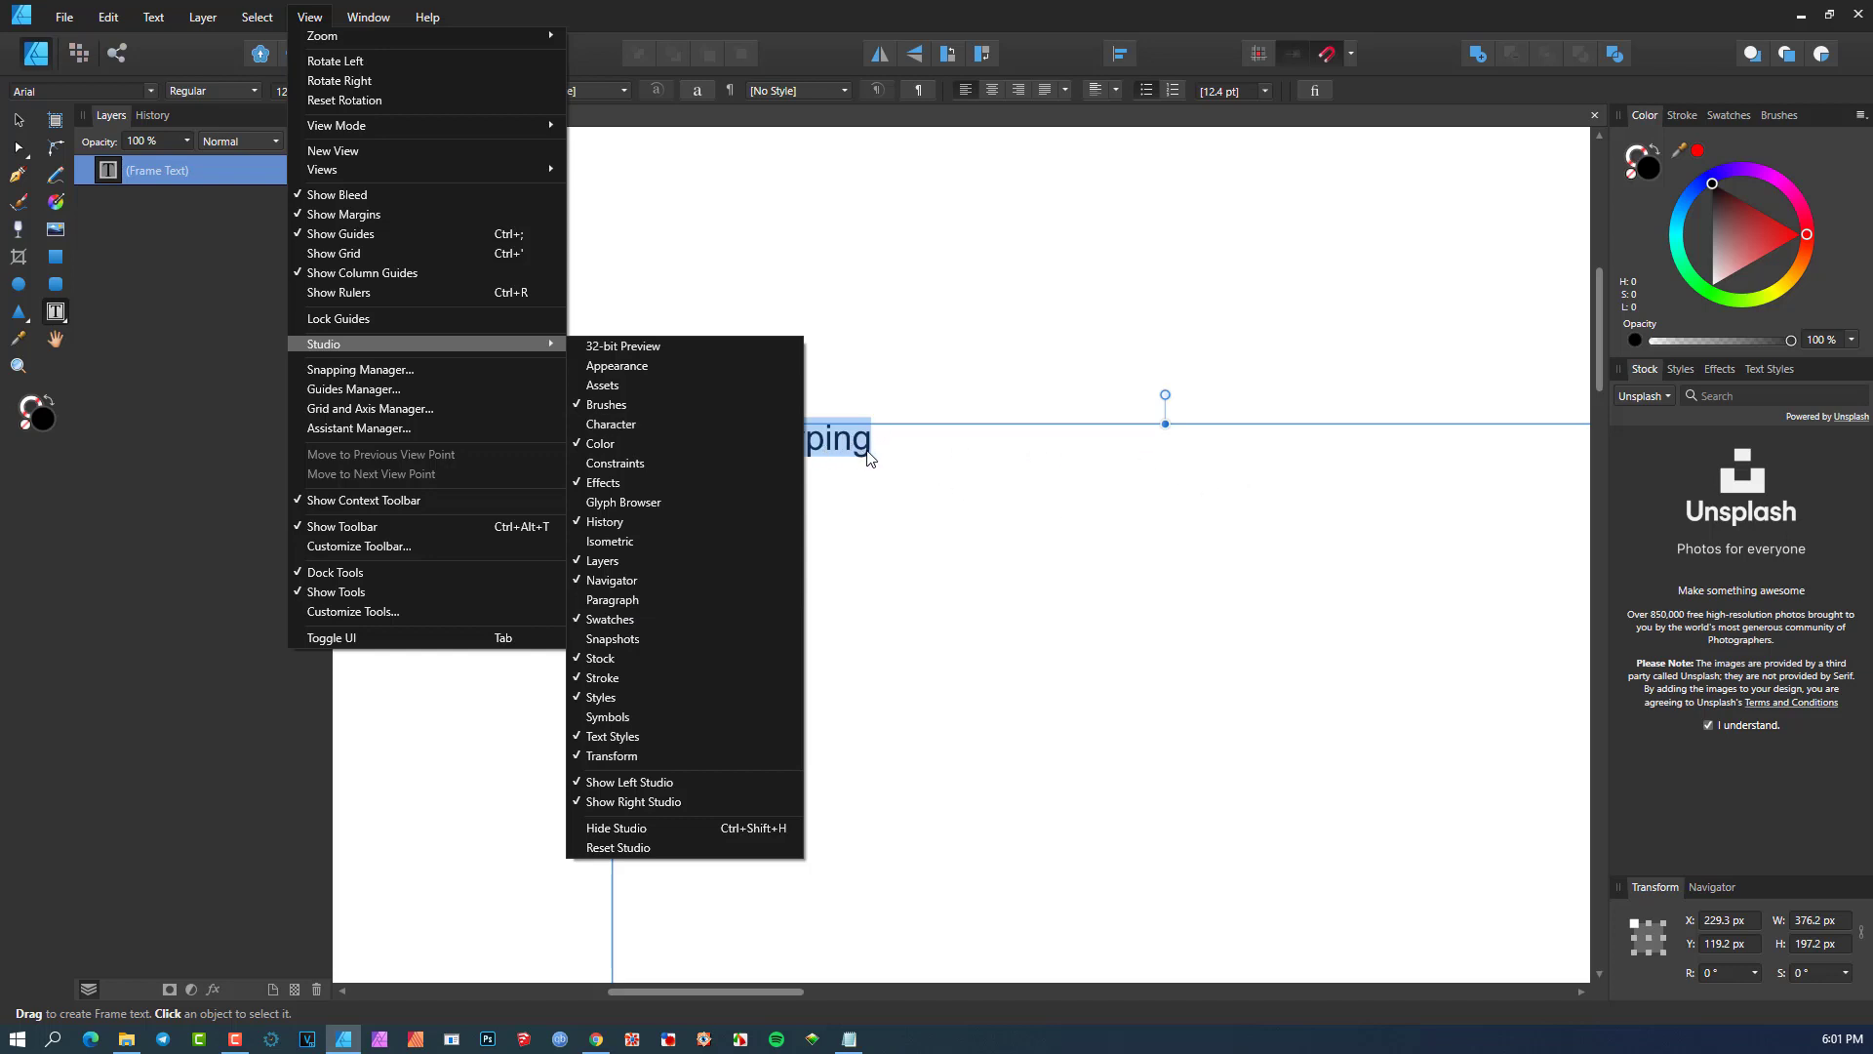
click(630, 609)
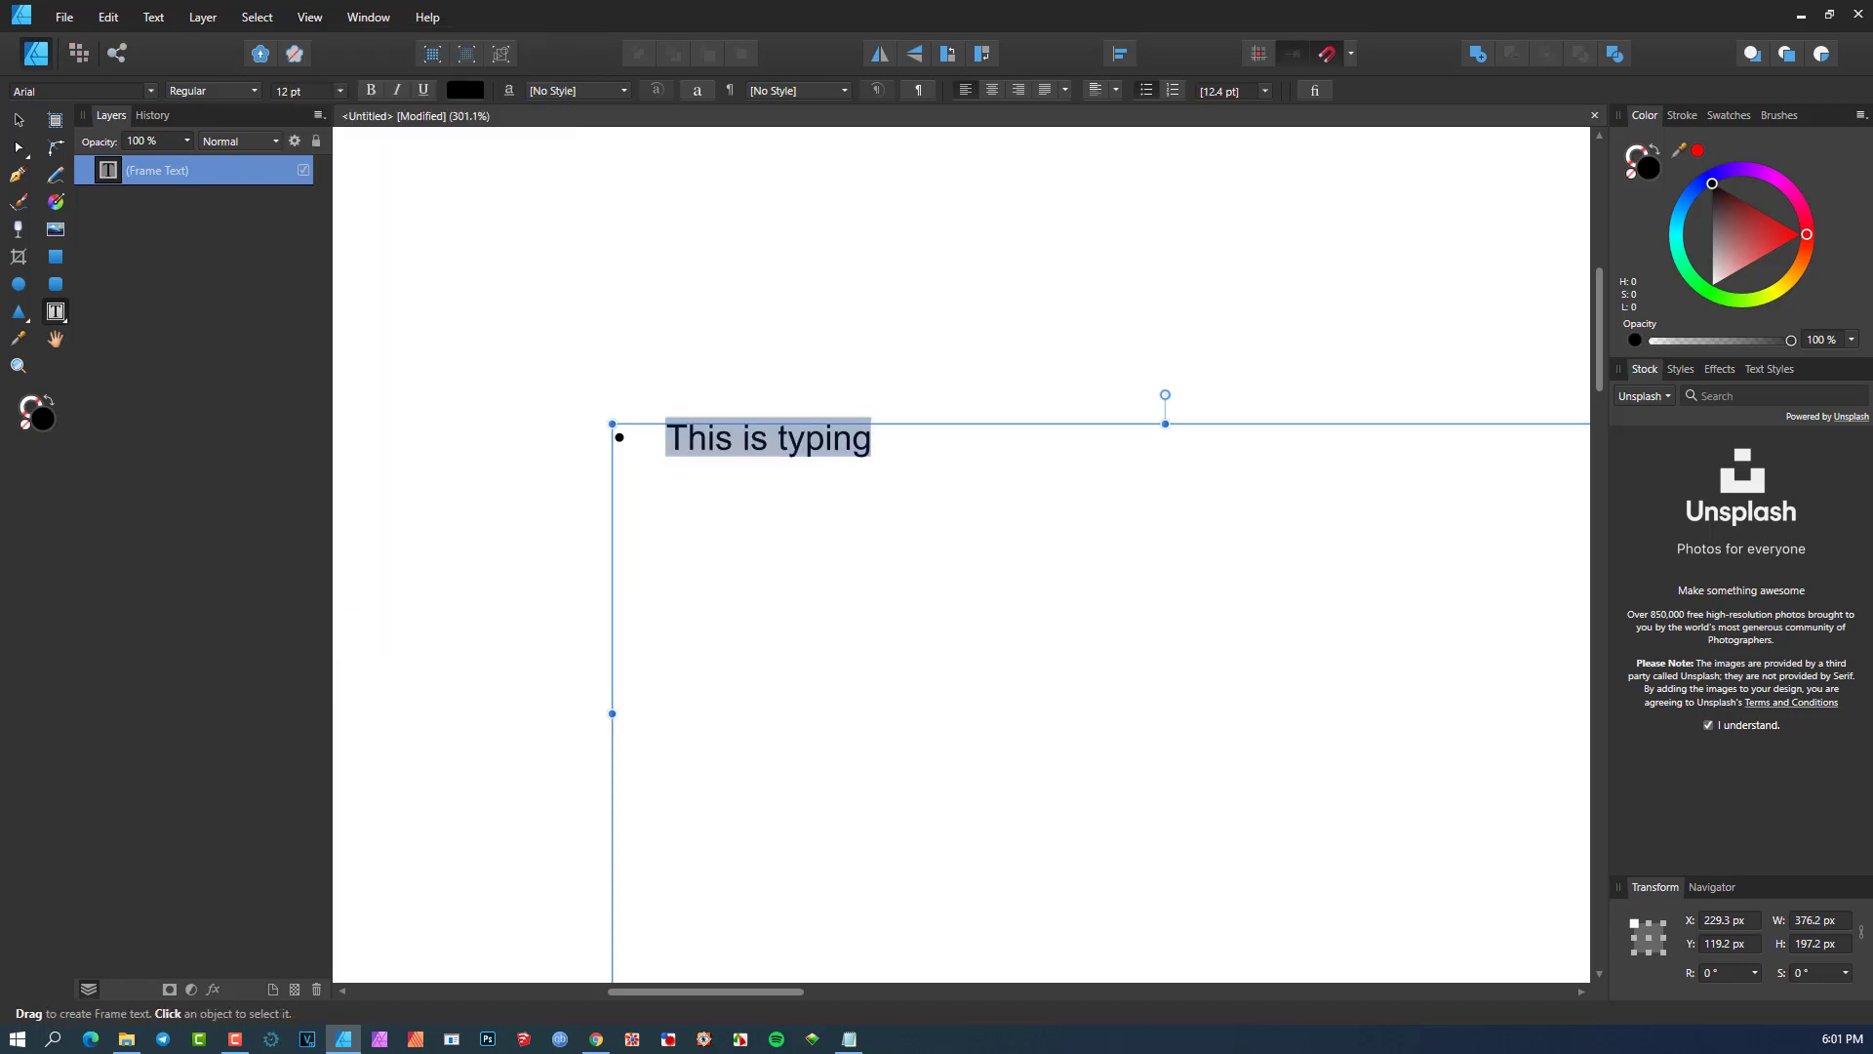
drag(268, 179, 1394, 273)
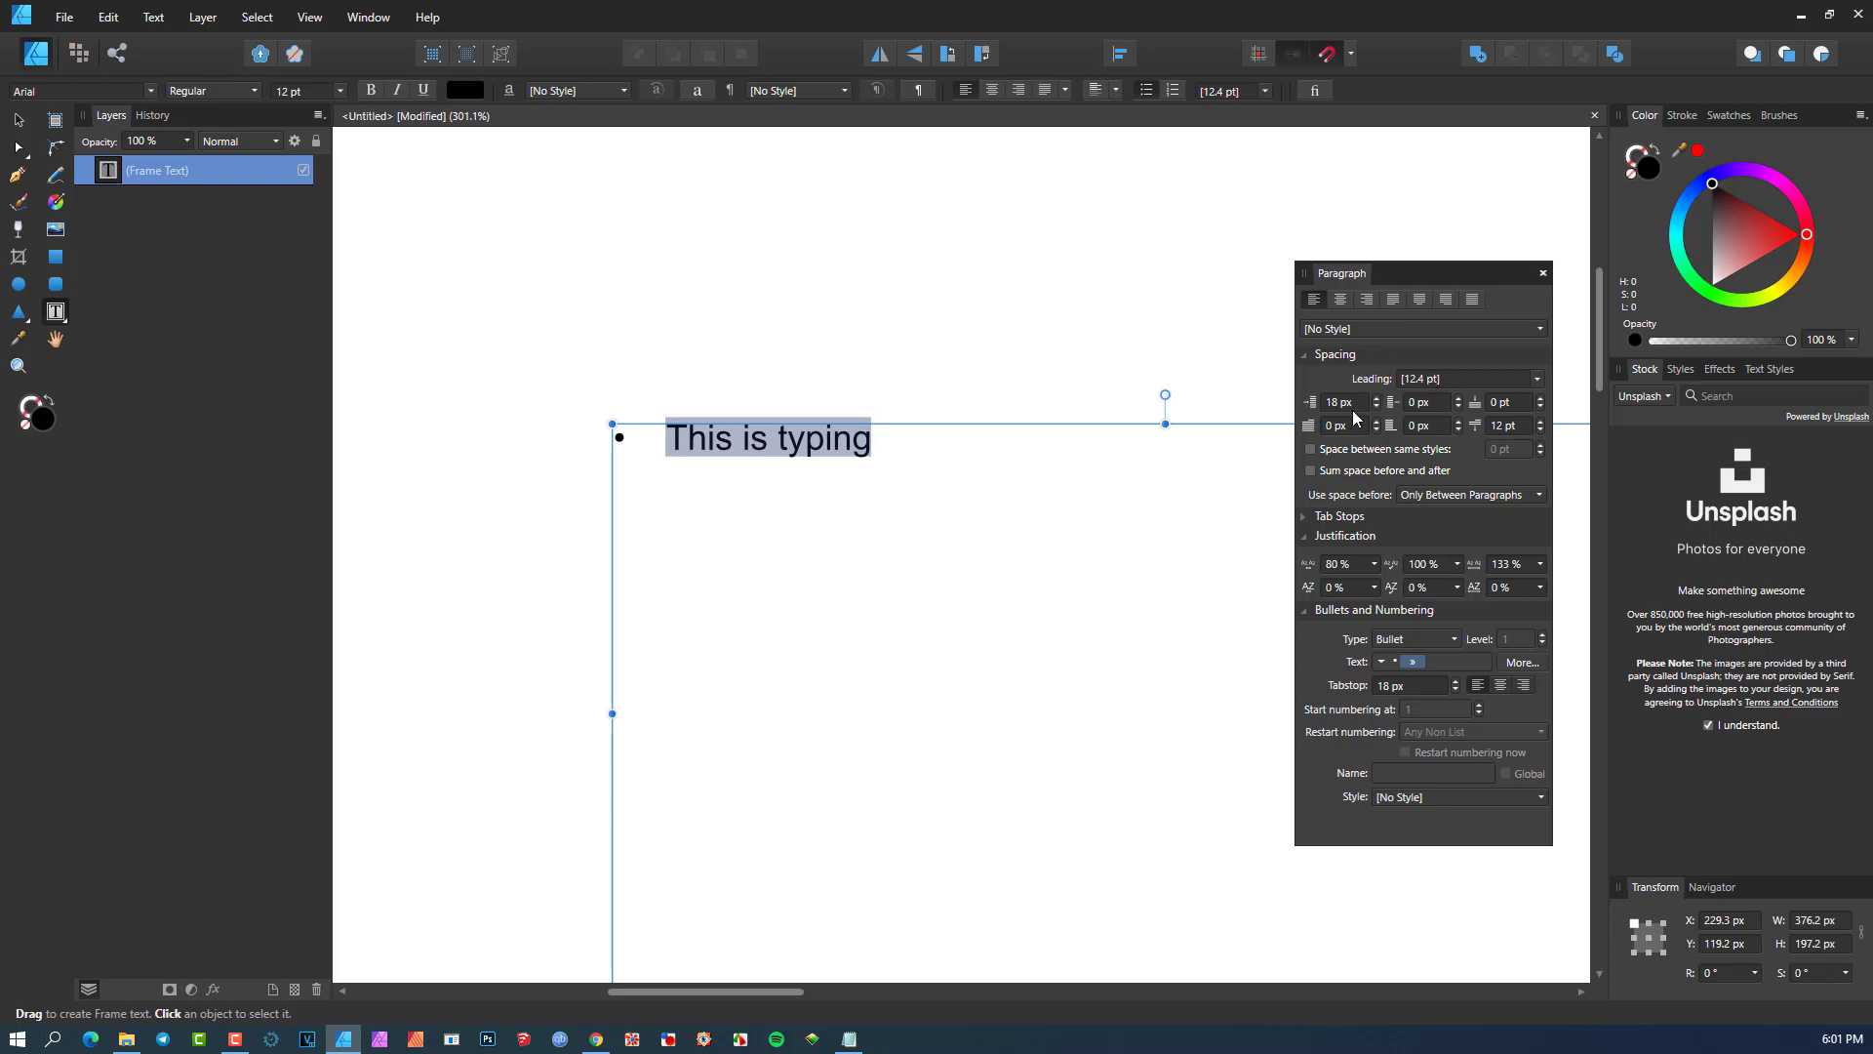
- Collapse Spacing, Justification and Bullets and Numbering, and check the paragraph styles, leaving No Style
click(1307, 355)
click(1304, 393)
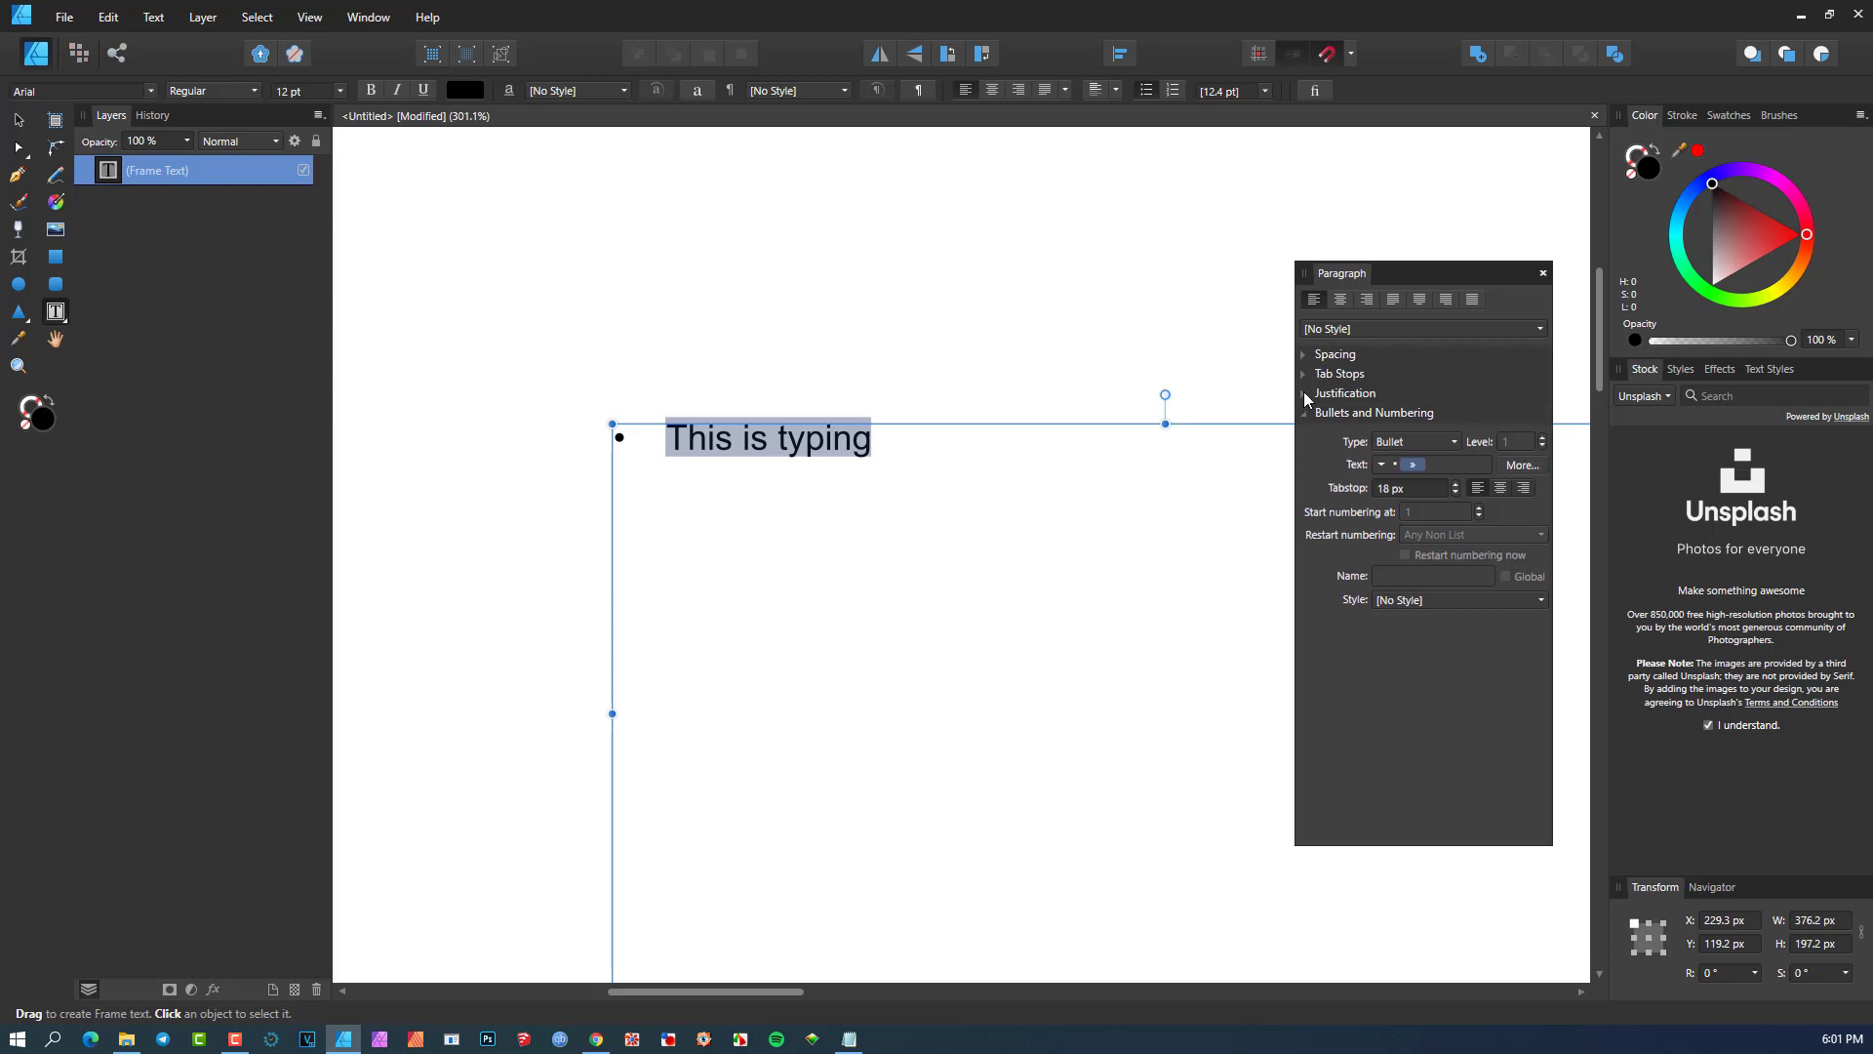
click(1304, 413)
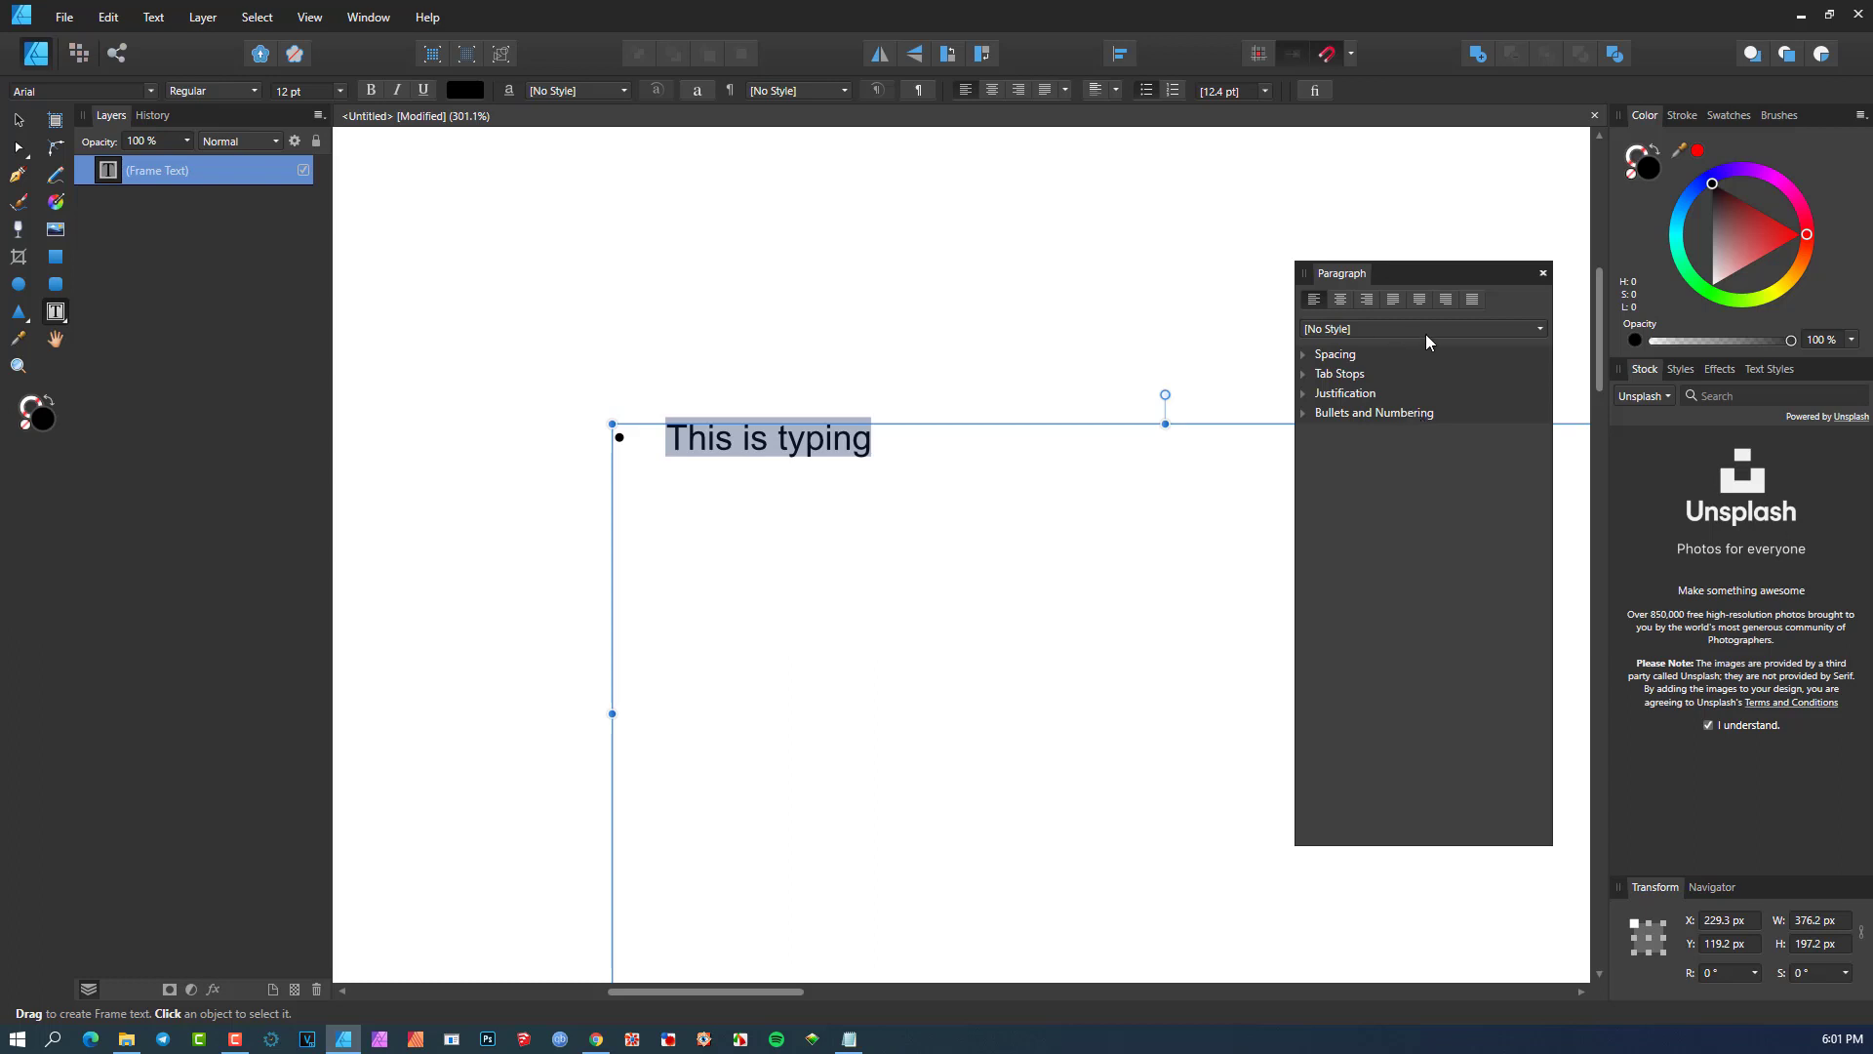
click(1503, 329)
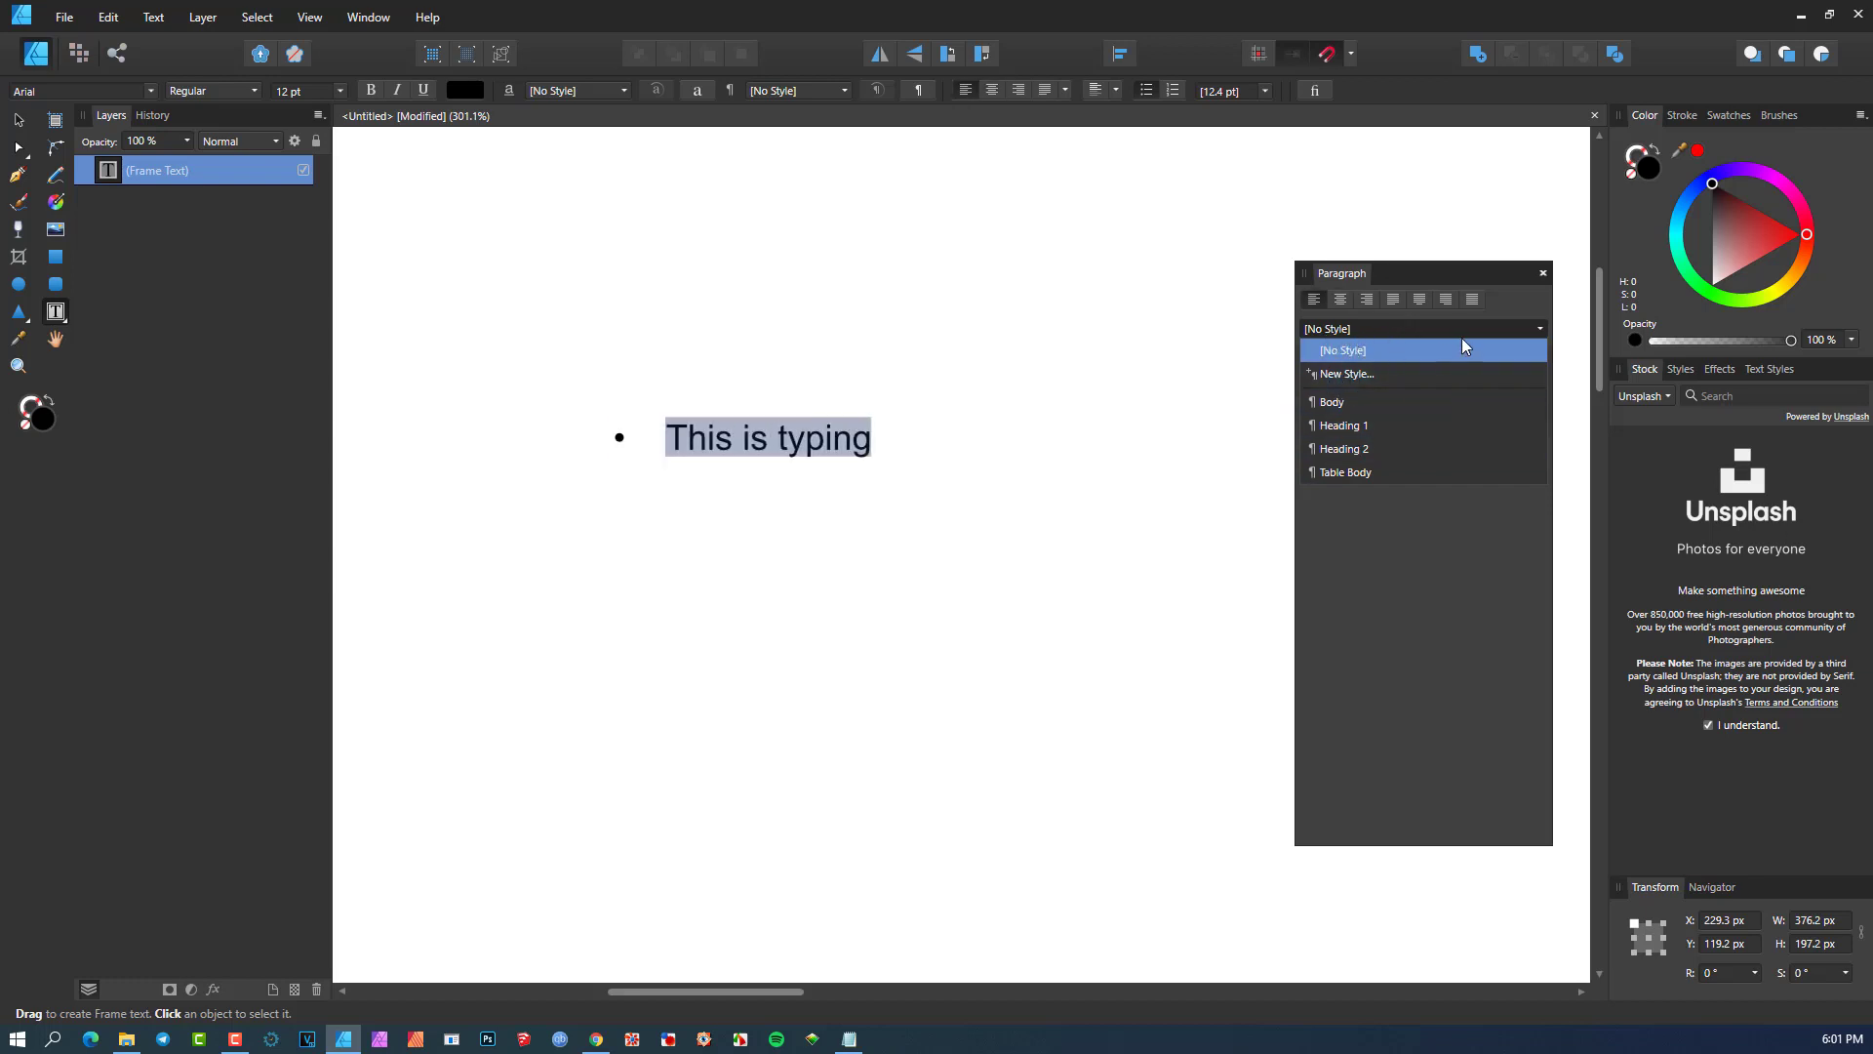
click(1539, 330)
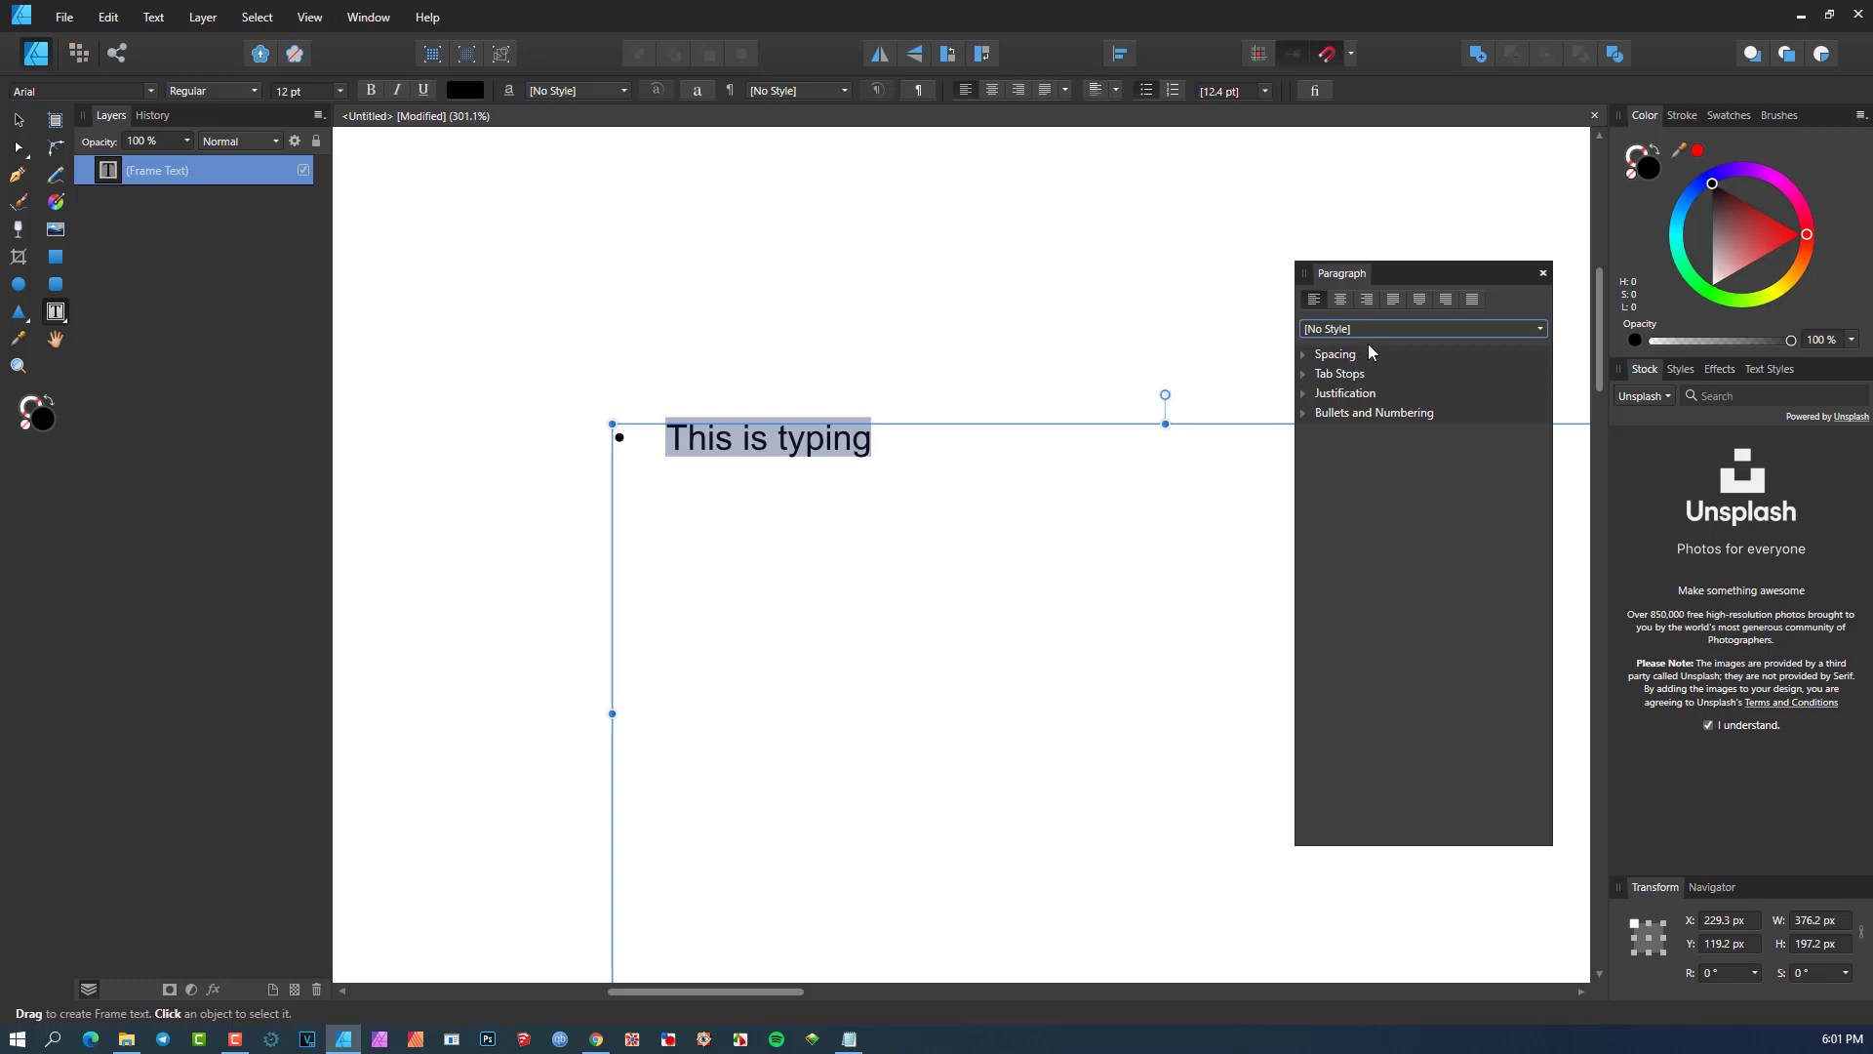
- Expand Bullets and Numbering and cycle list Type through 1,2,3, I,II,III, A,B,C, then back to Bullet
click(1303, 414)
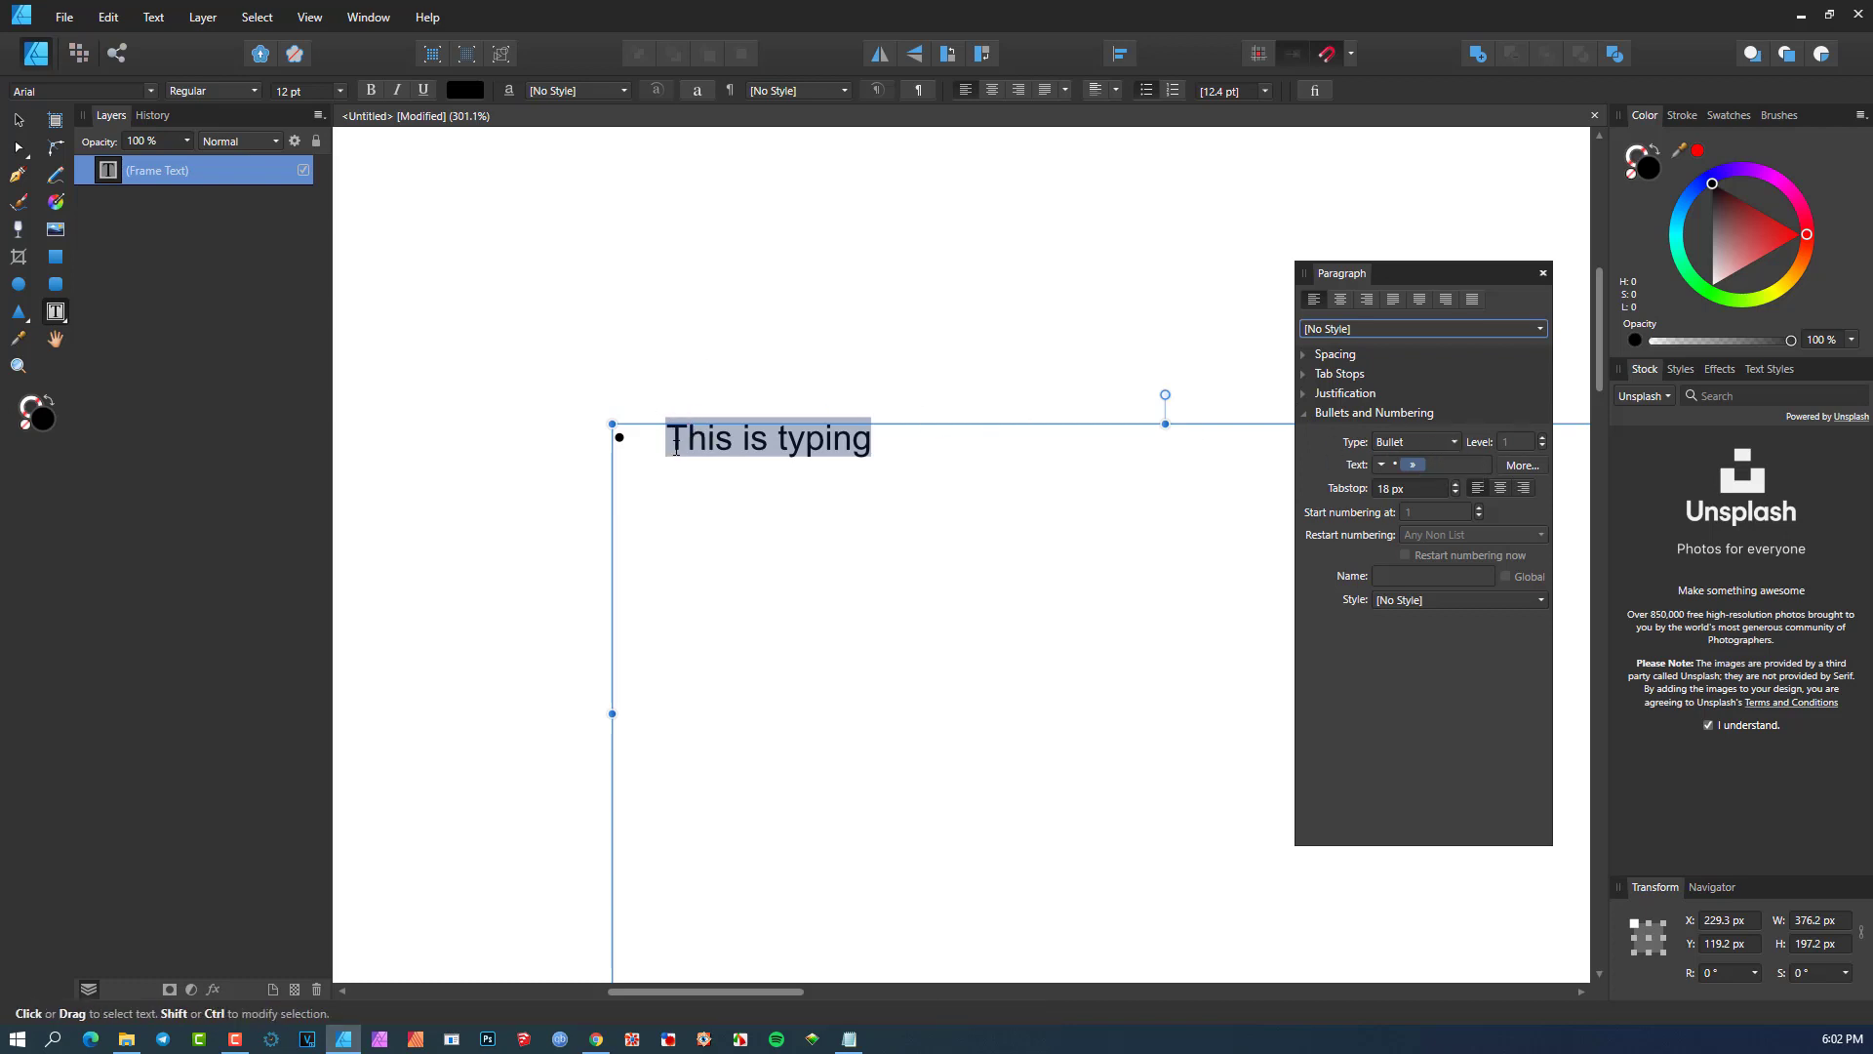
click(1458, 443)
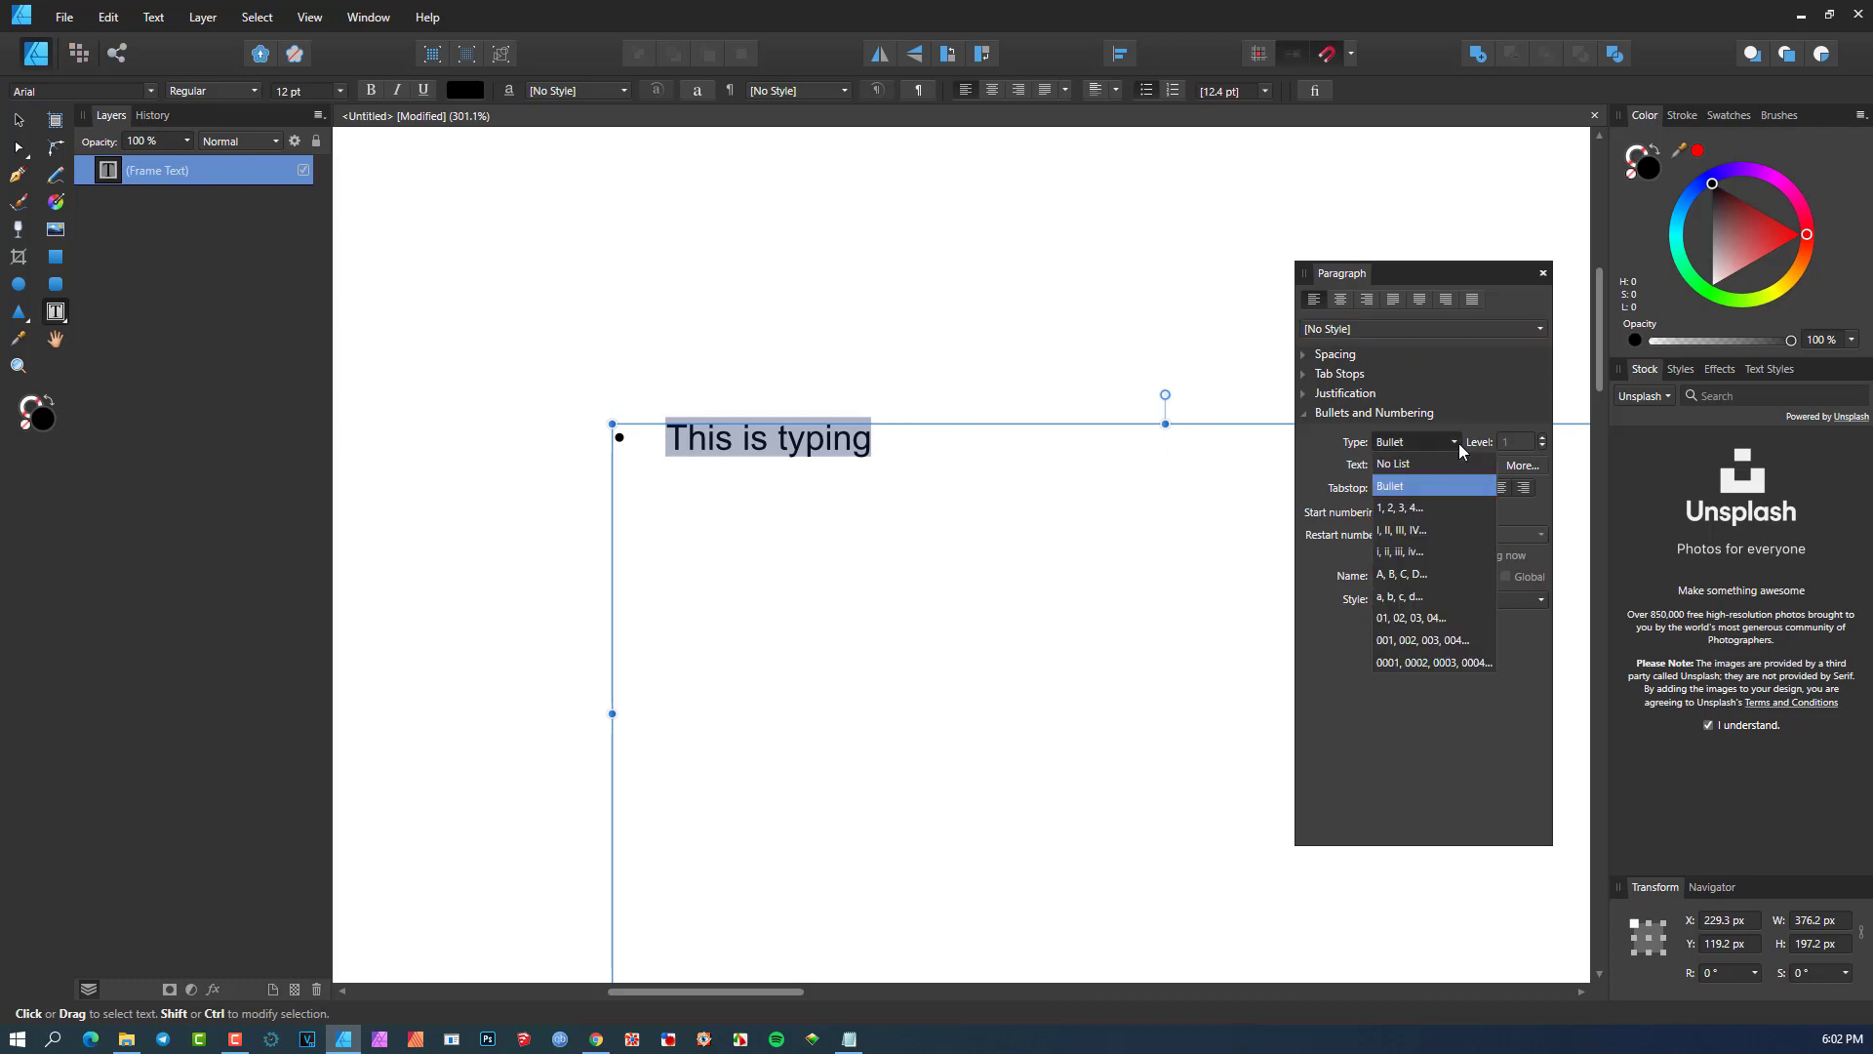
click(1412, 509)
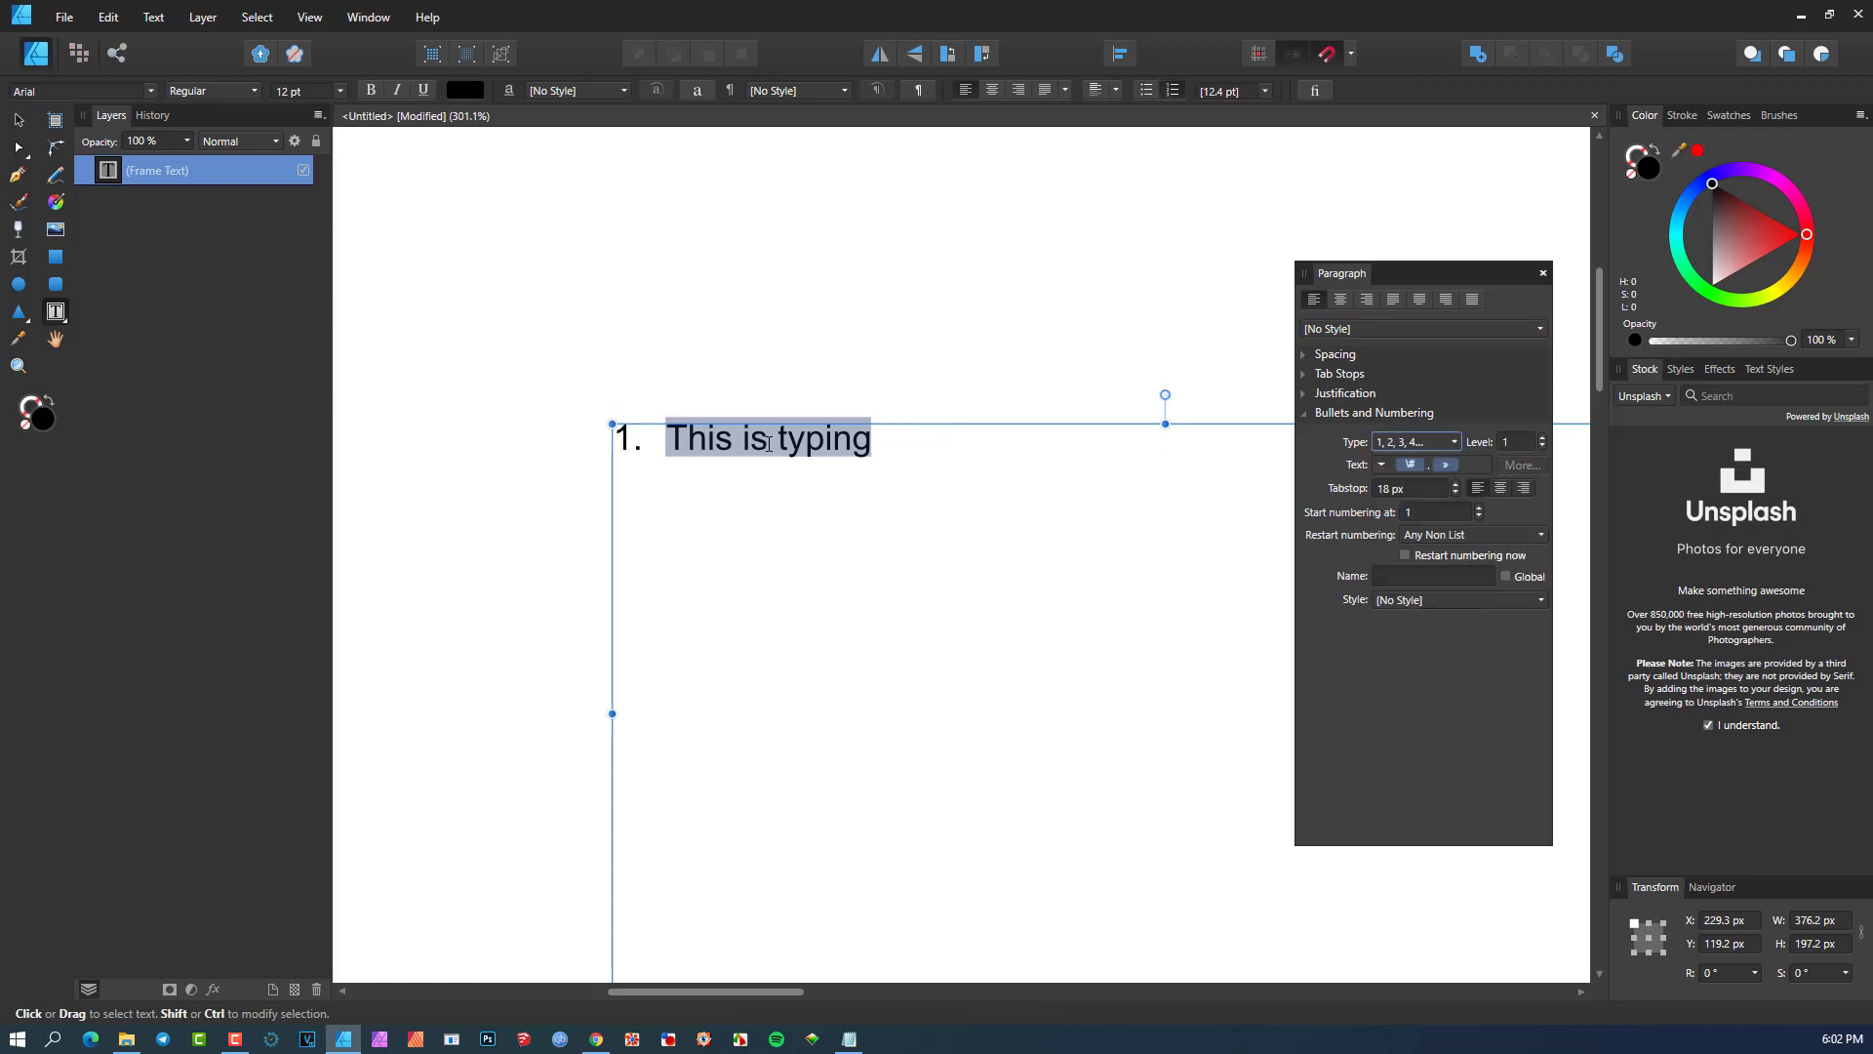
click(1448, 447)
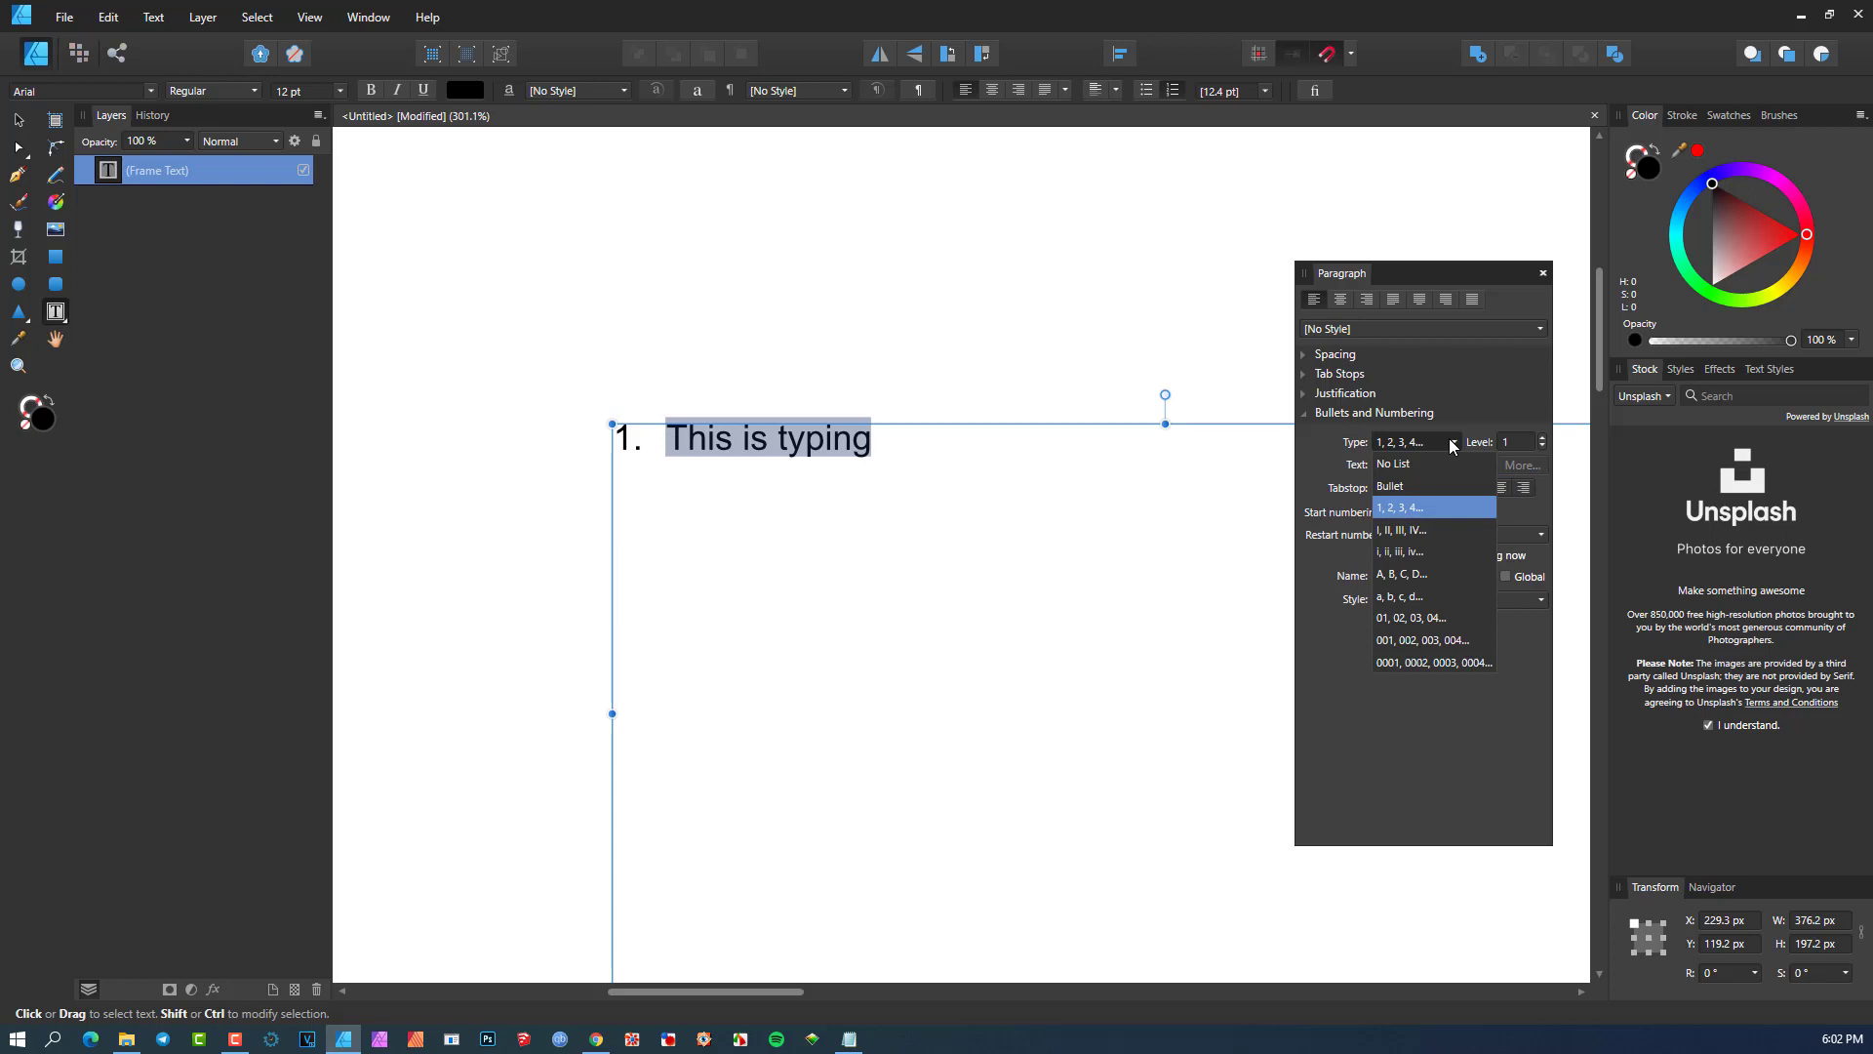
click(1397, 535)
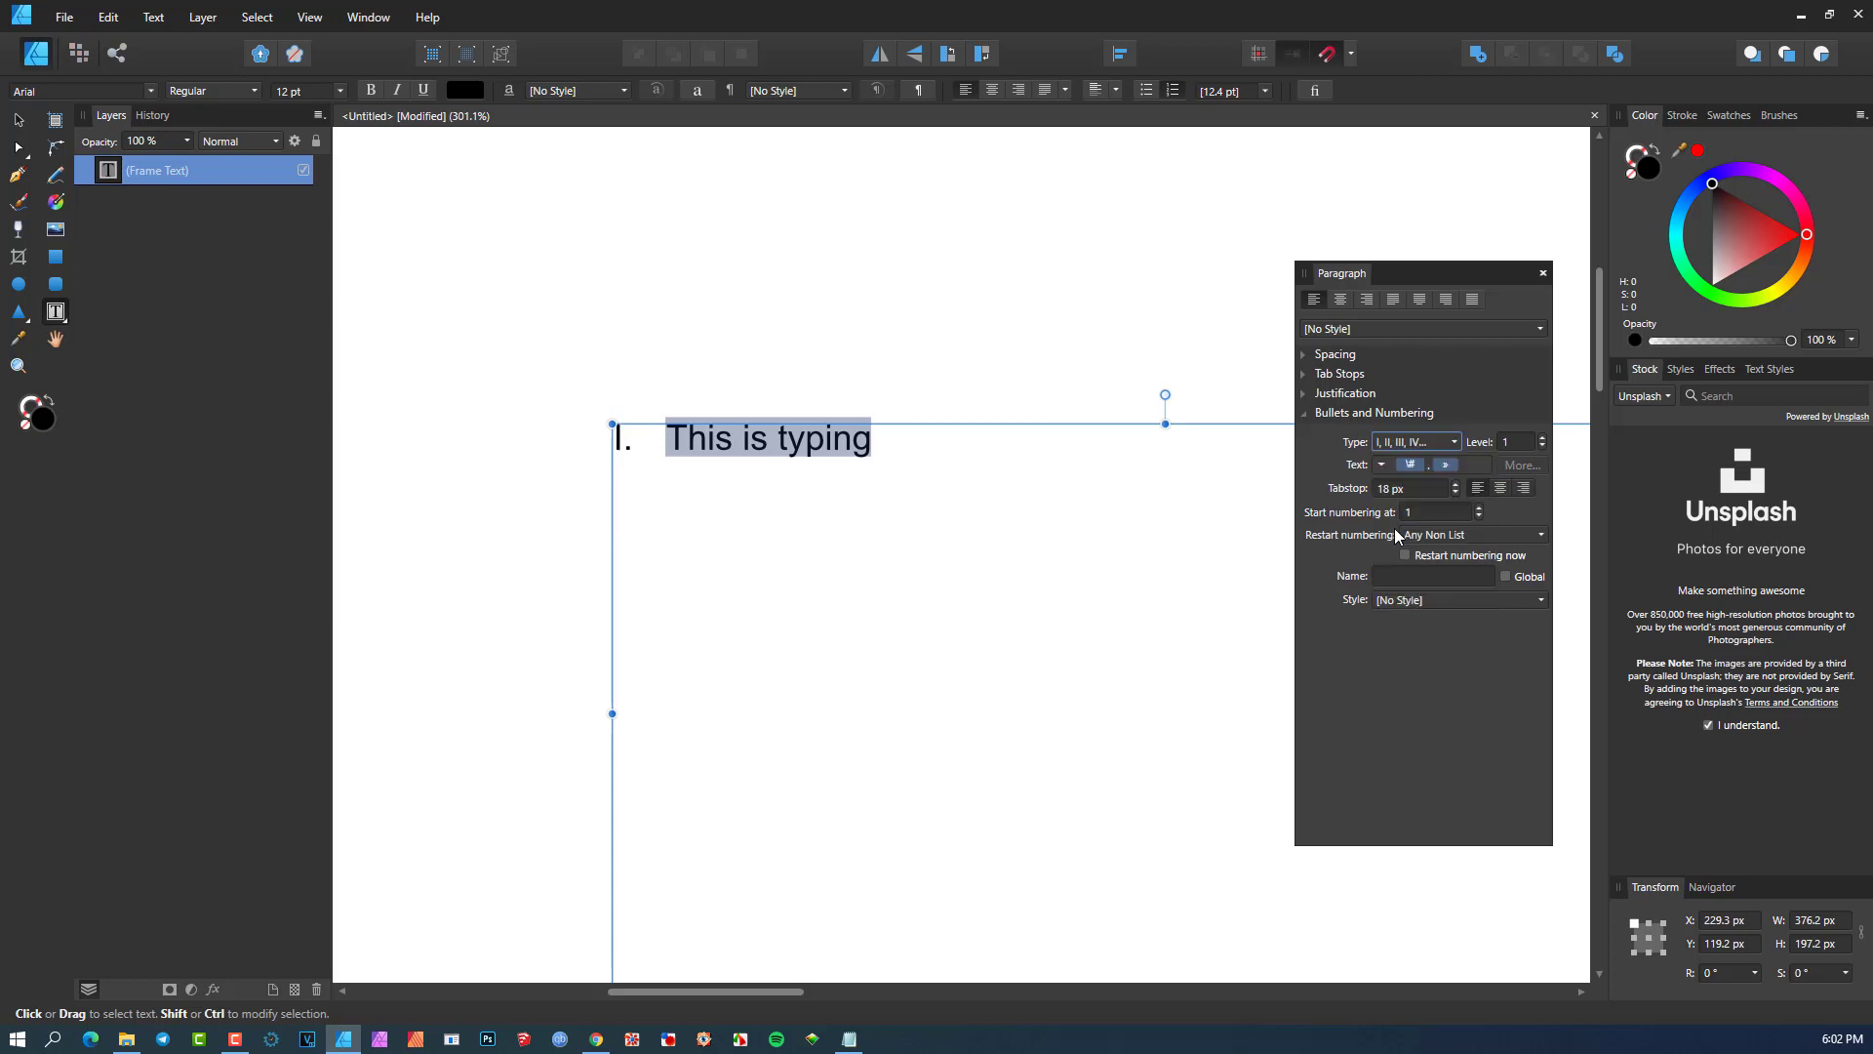
click(1431, 443)
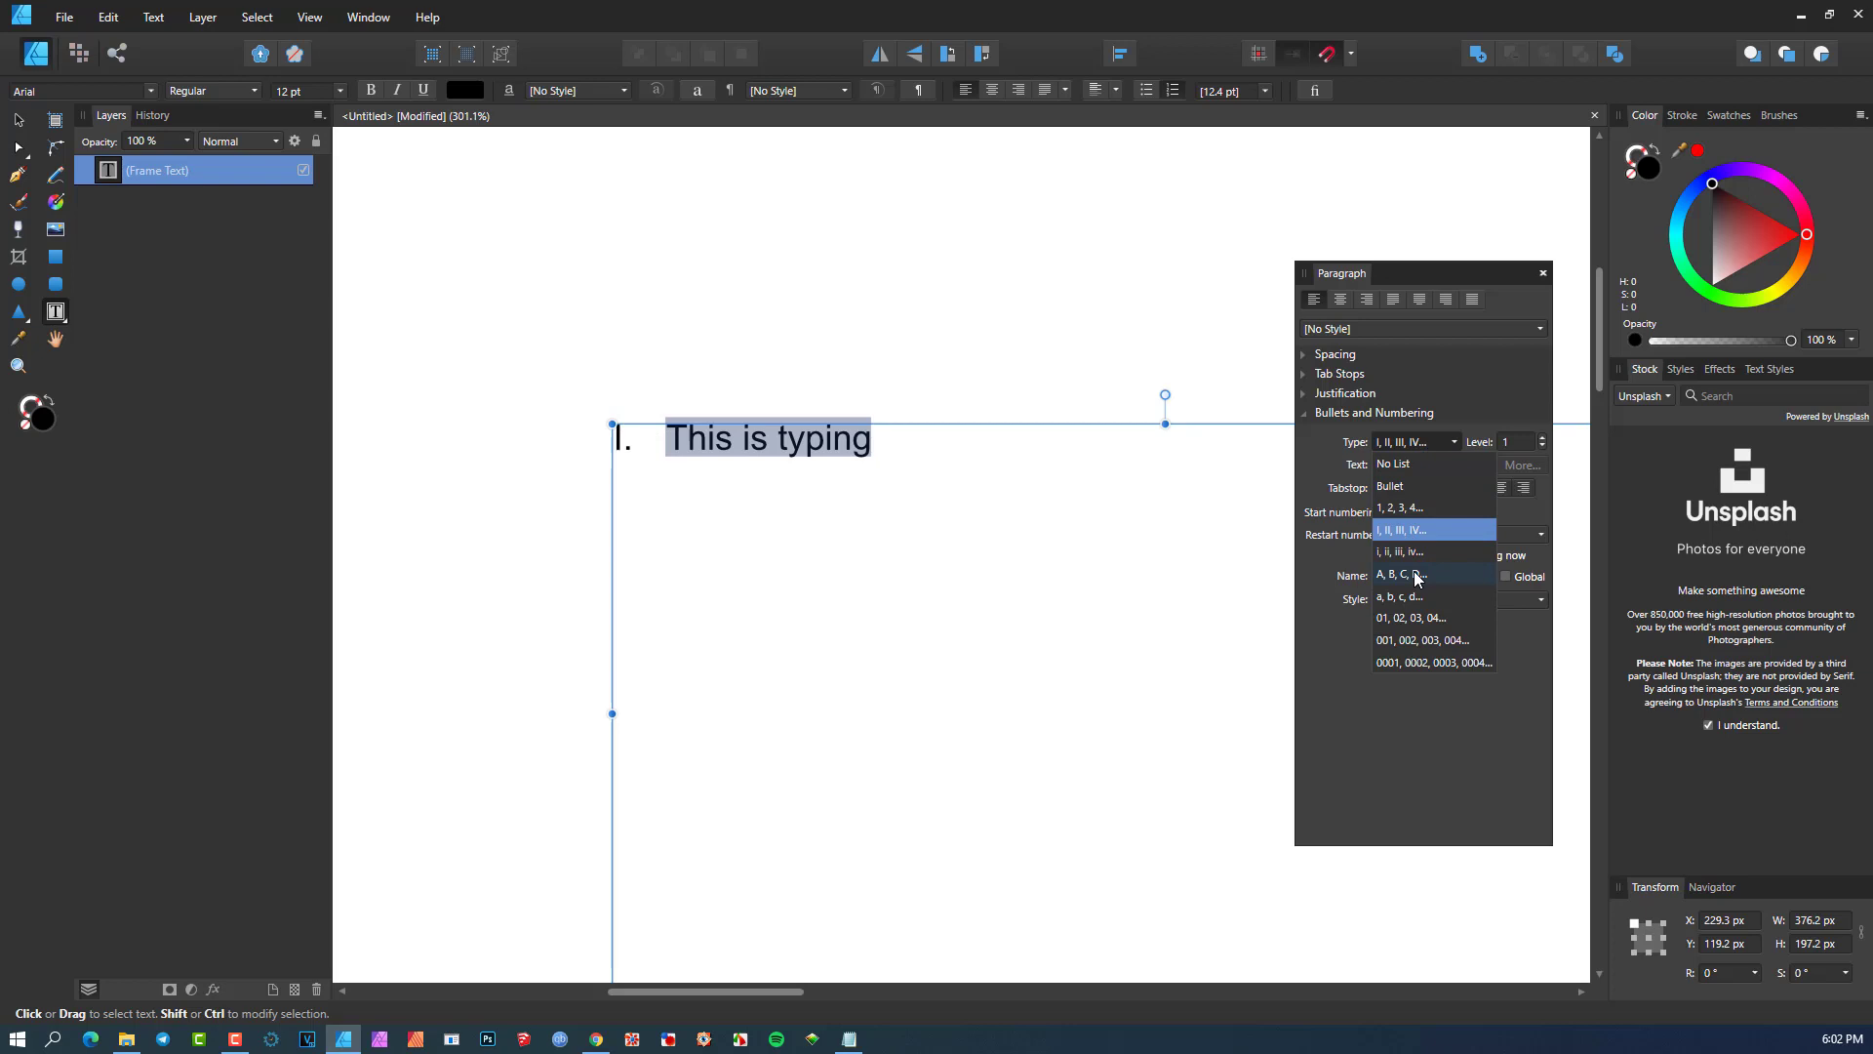
click(1415, 574)
click(1446, 444)
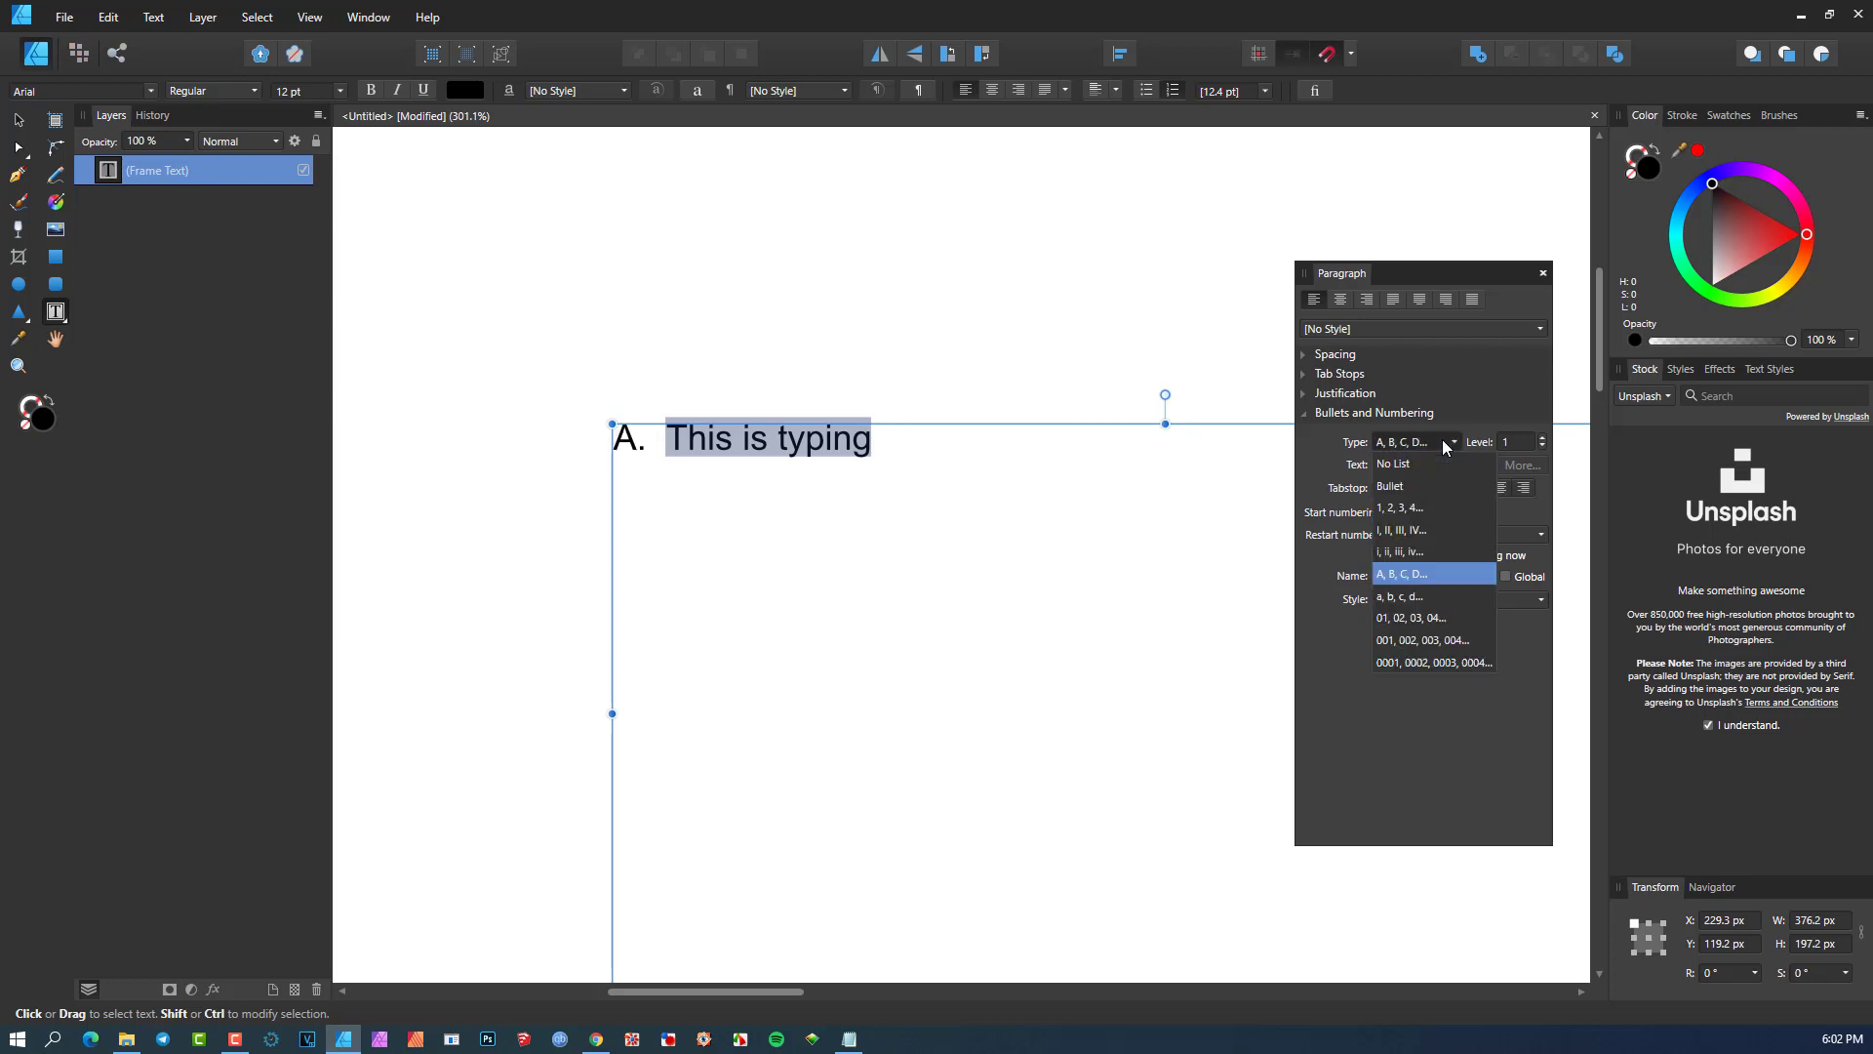
click(1401, 488)
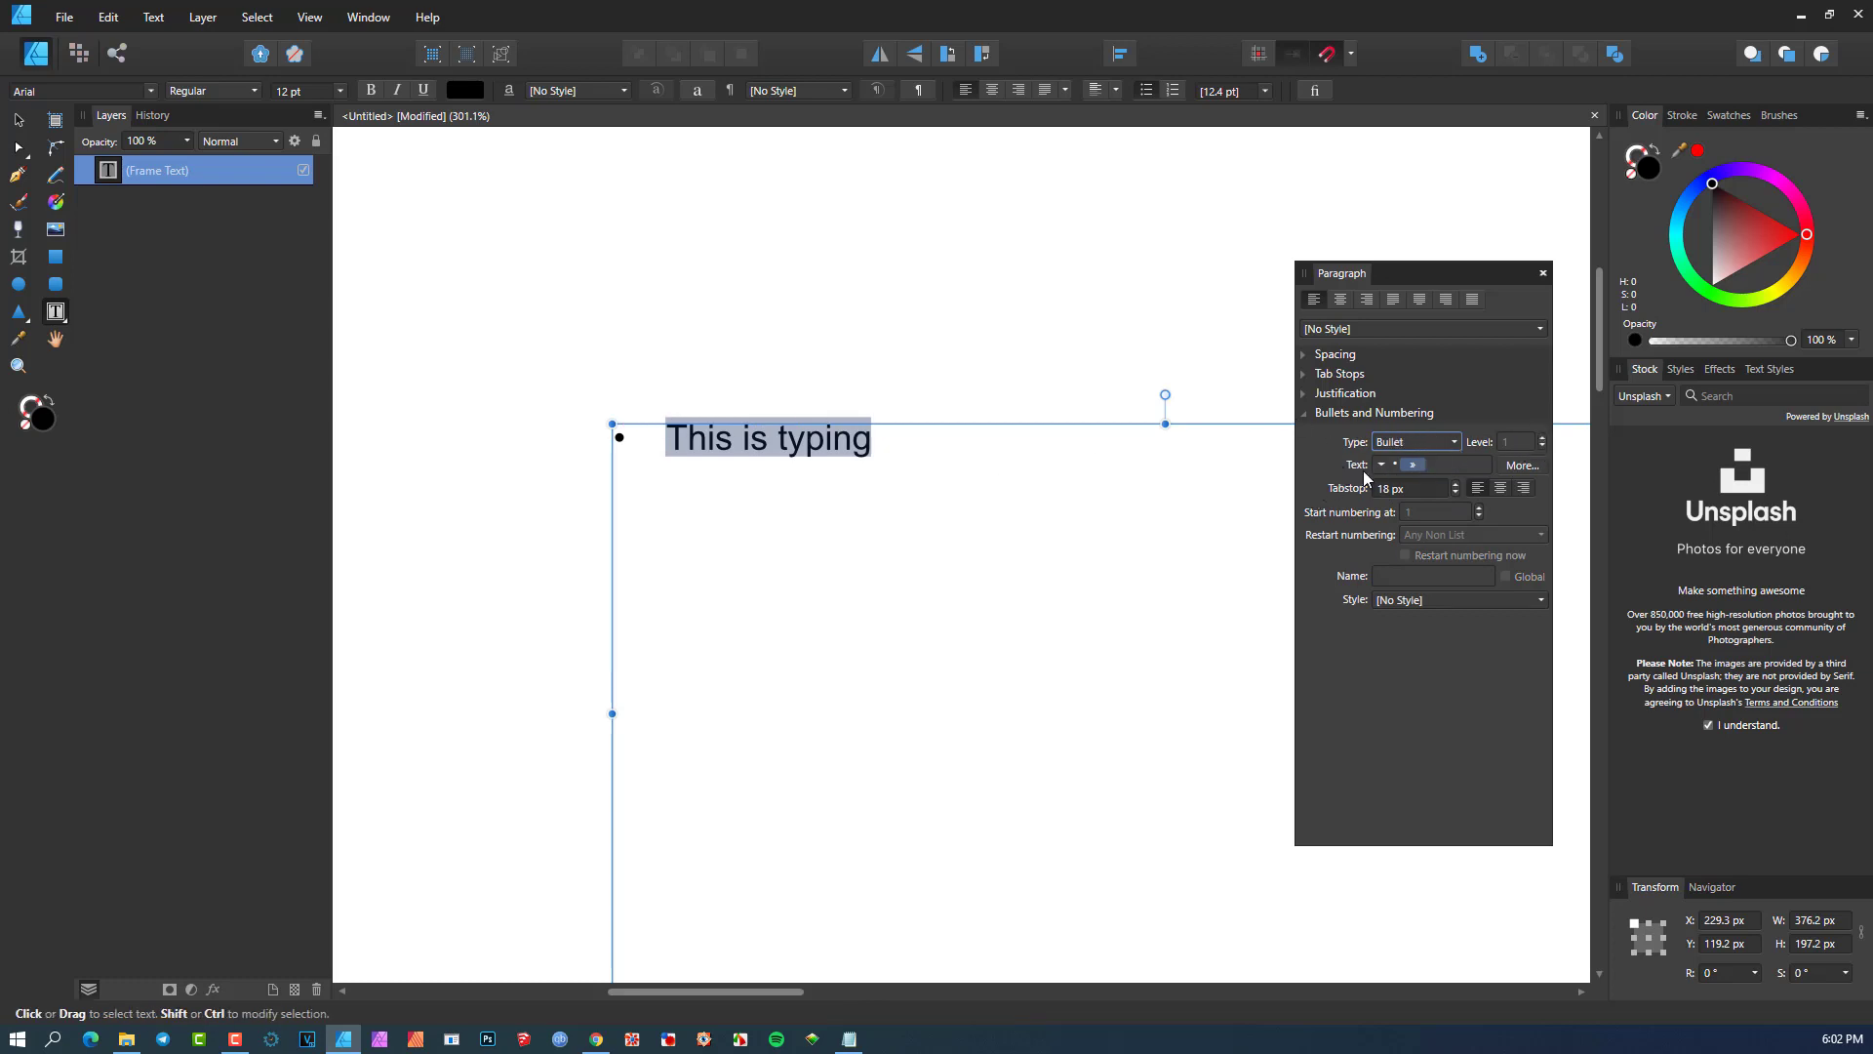
- Switch list Type to 1,2,3 numbering once more, then return it to Bullet
click(1421, 442)
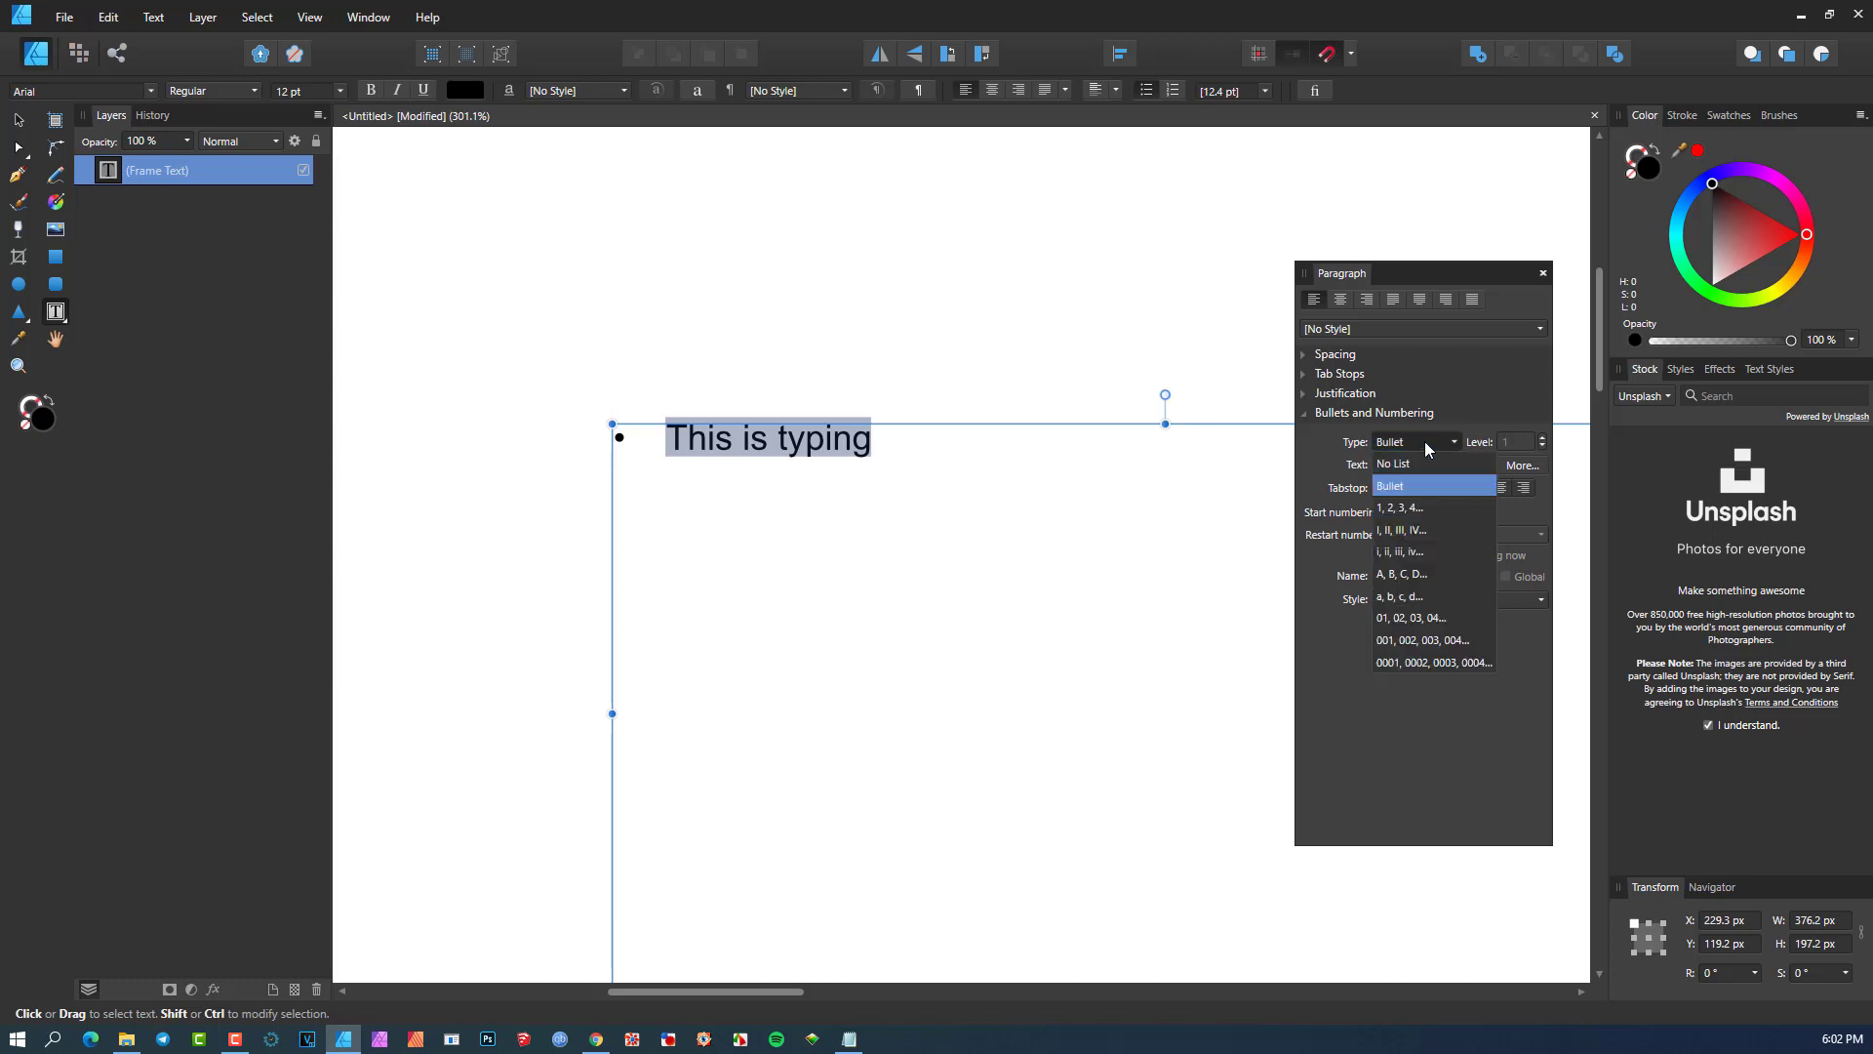
click(1394, 508)
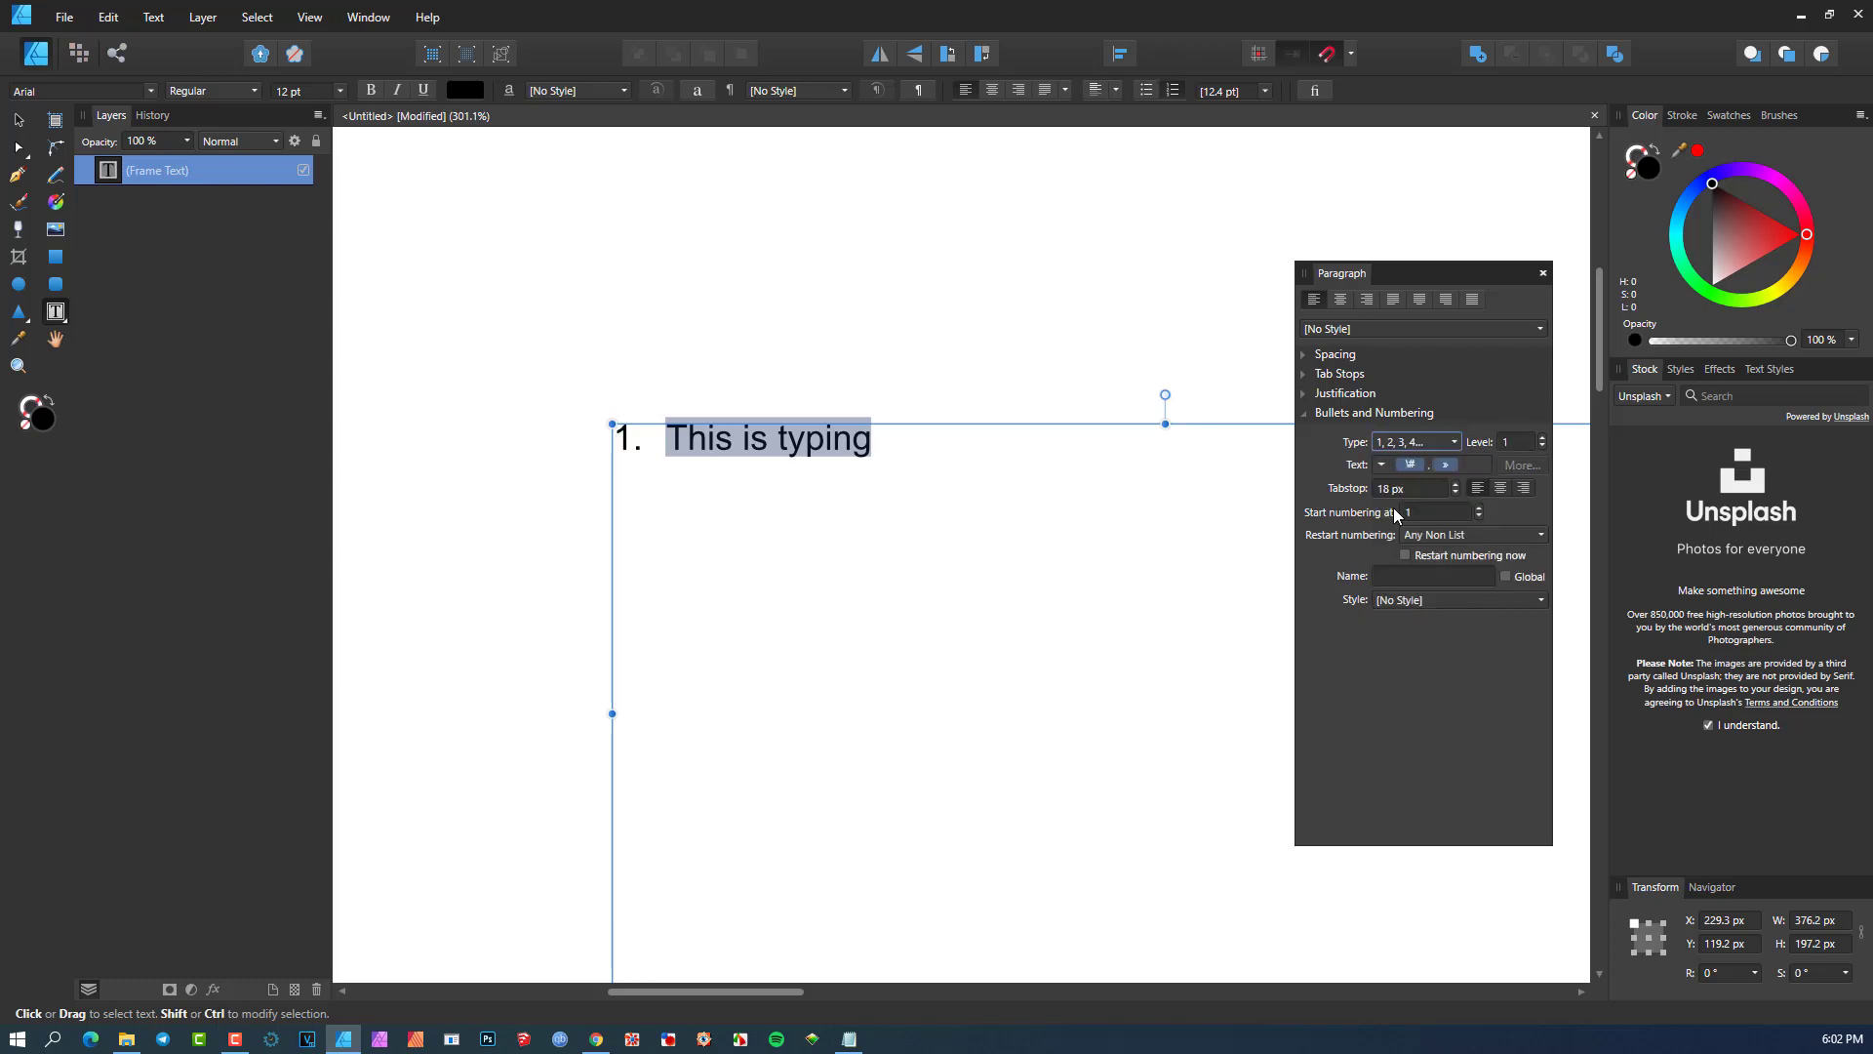
click(1452, 441)
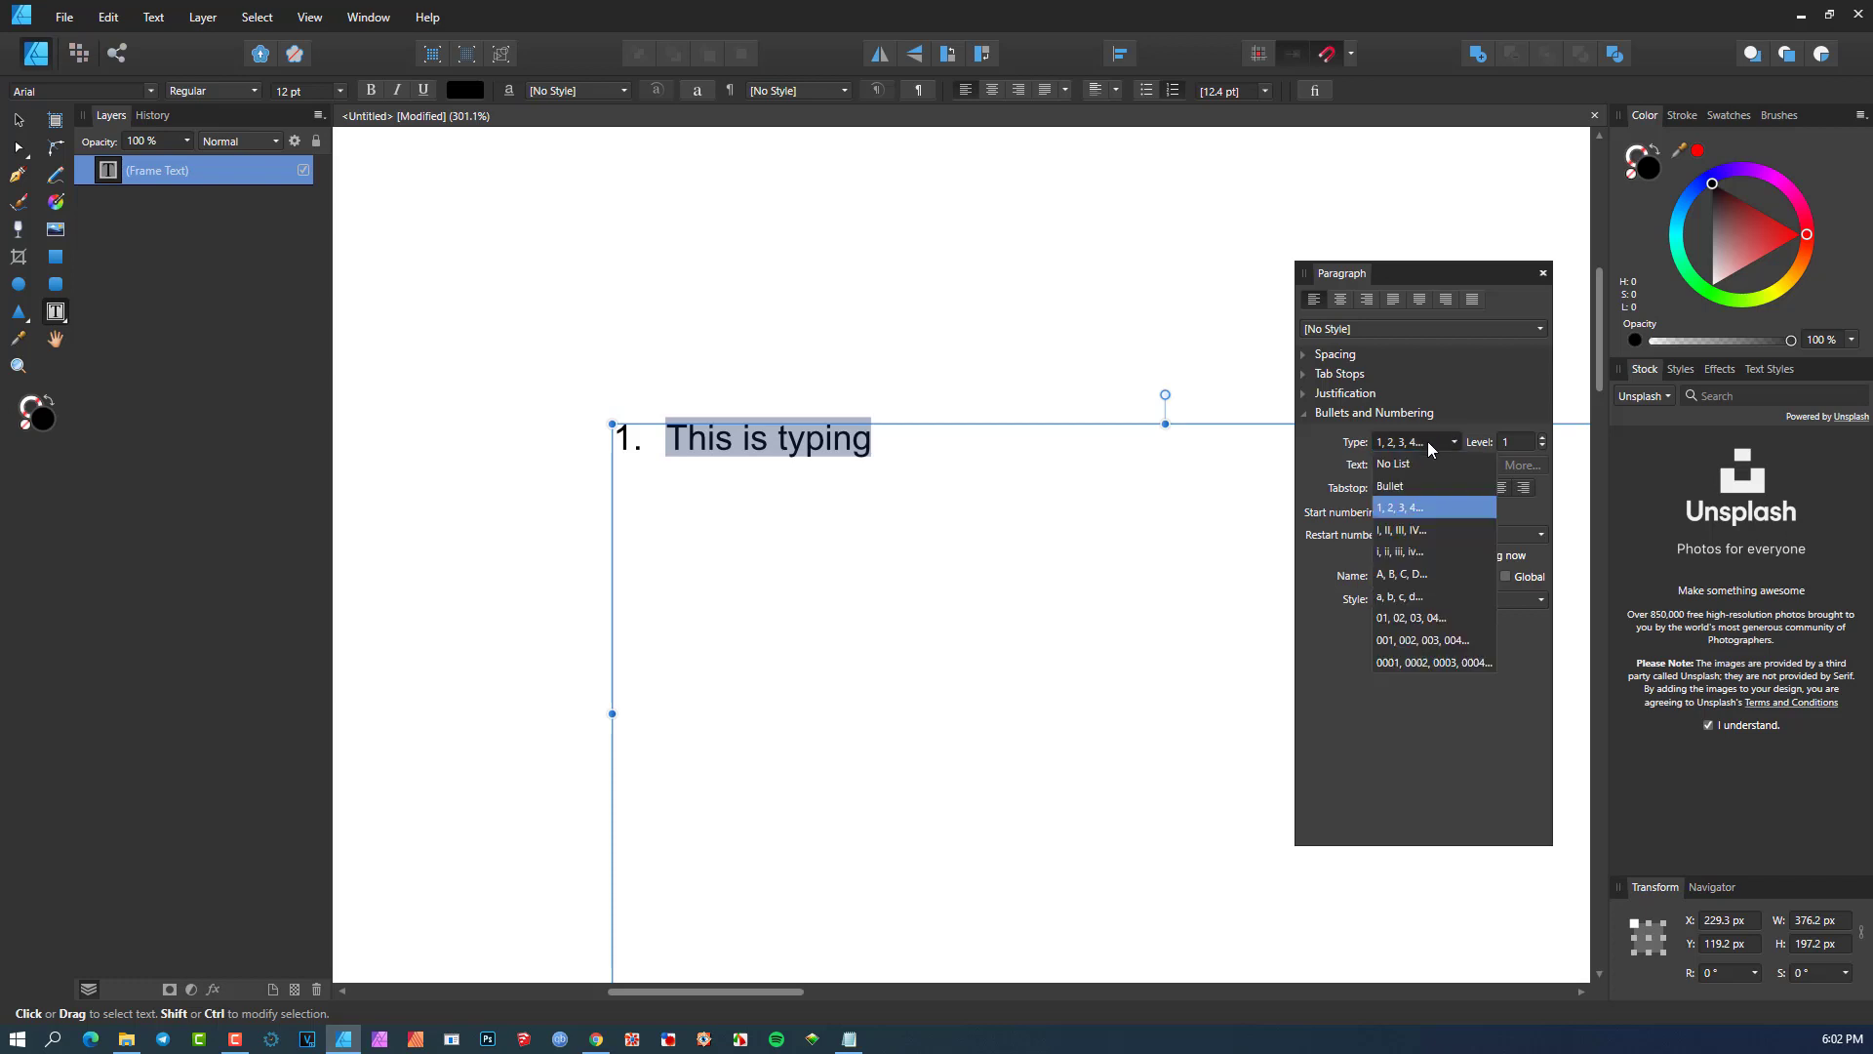
click(1397, 487)
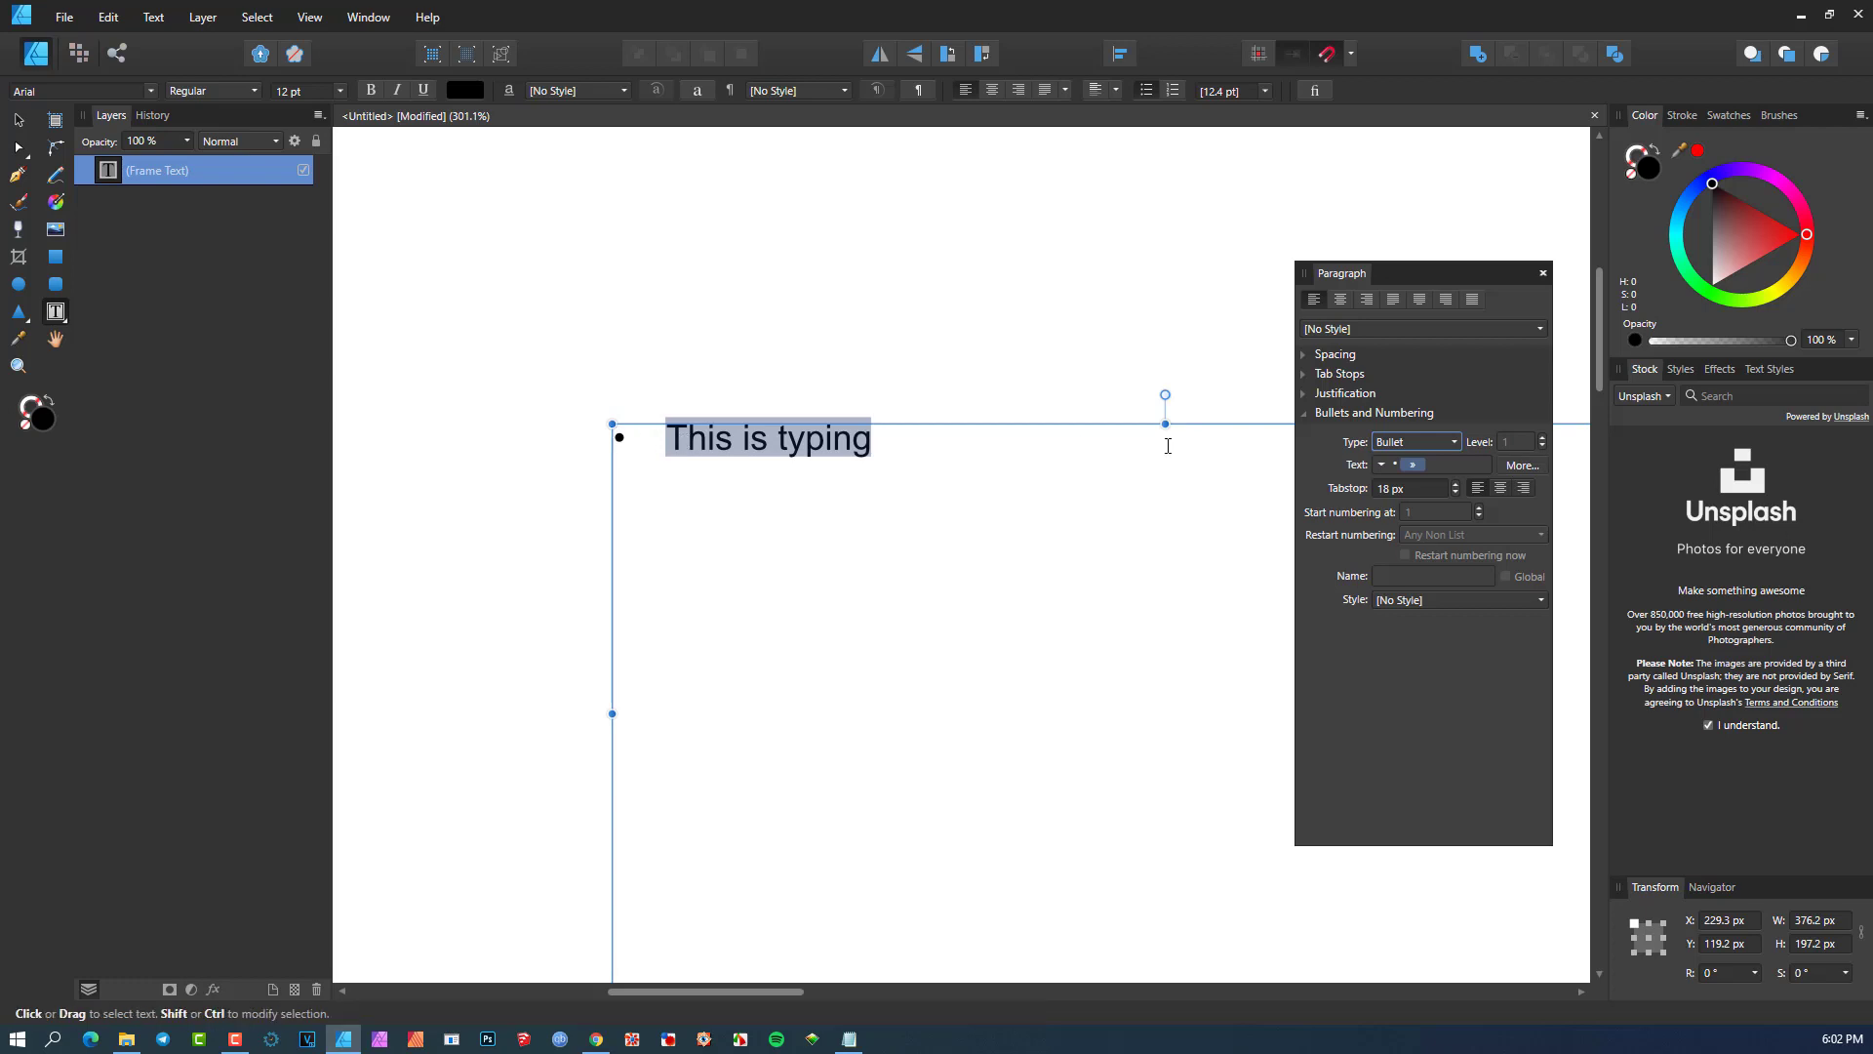
click(1381, 465)
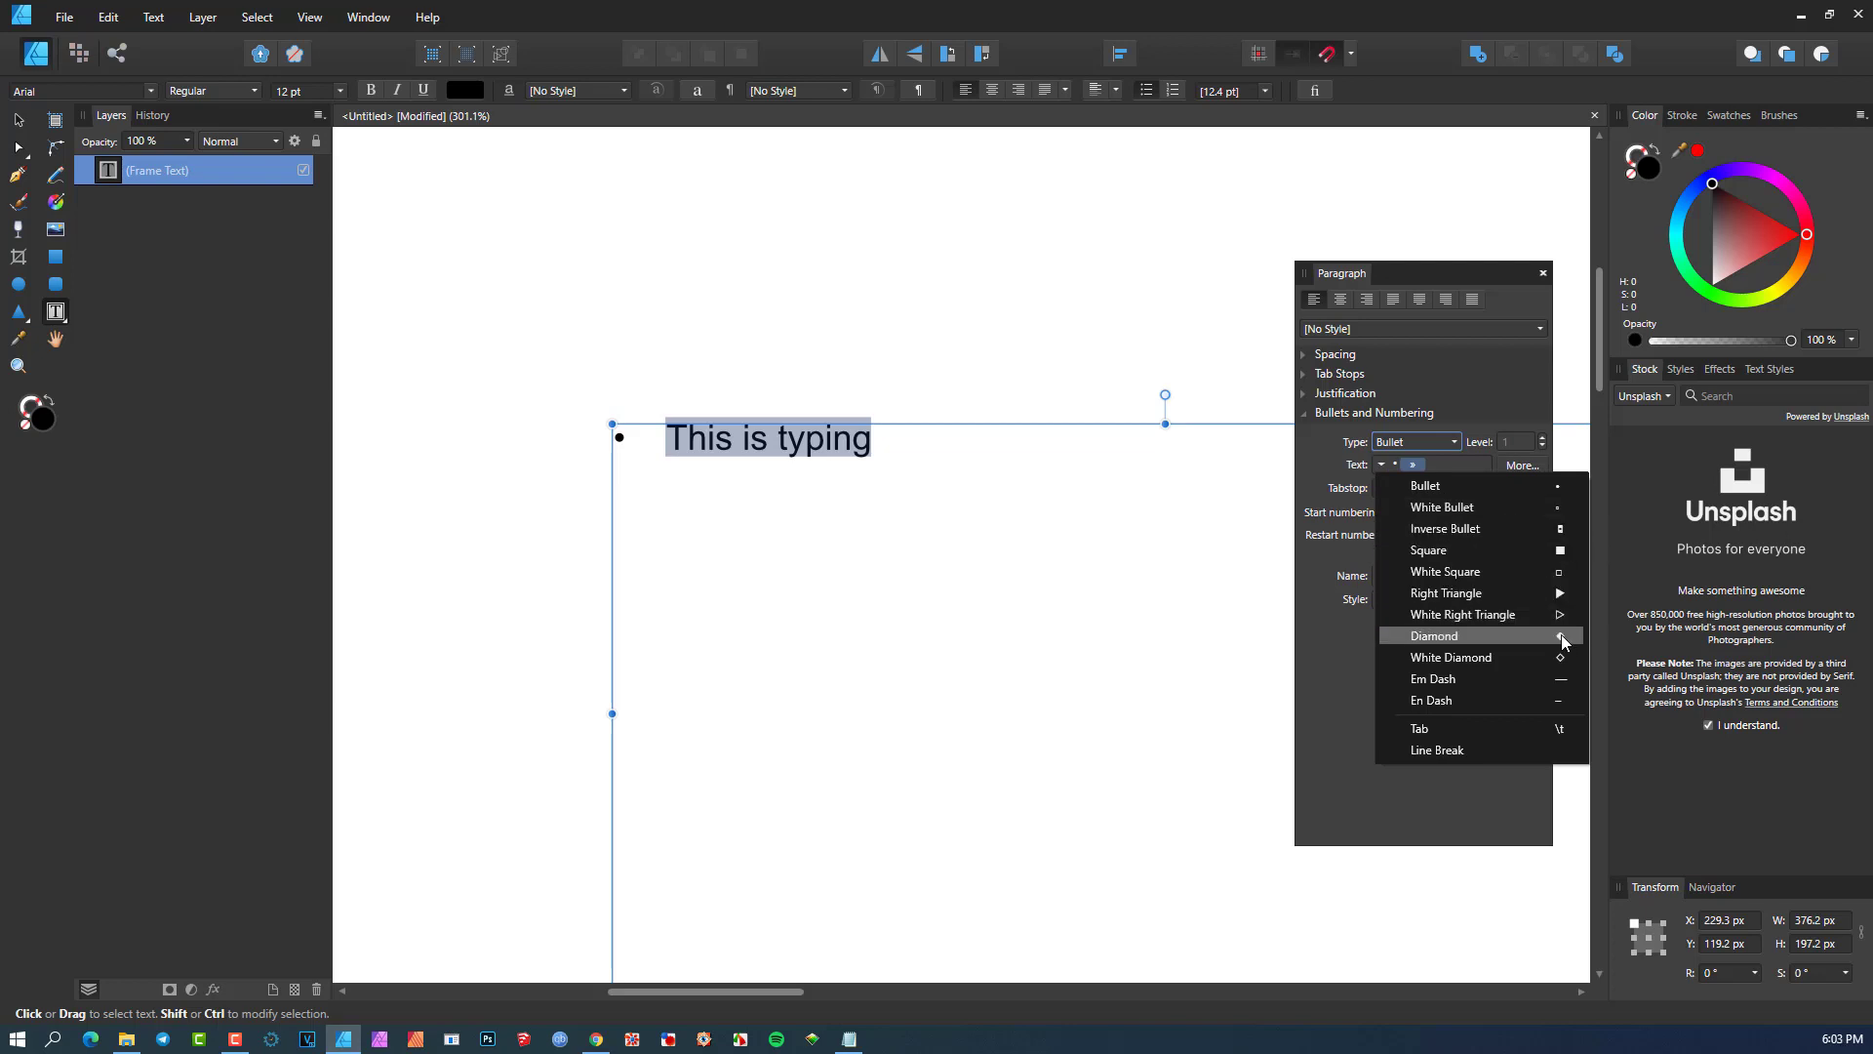
click(1317, 445)
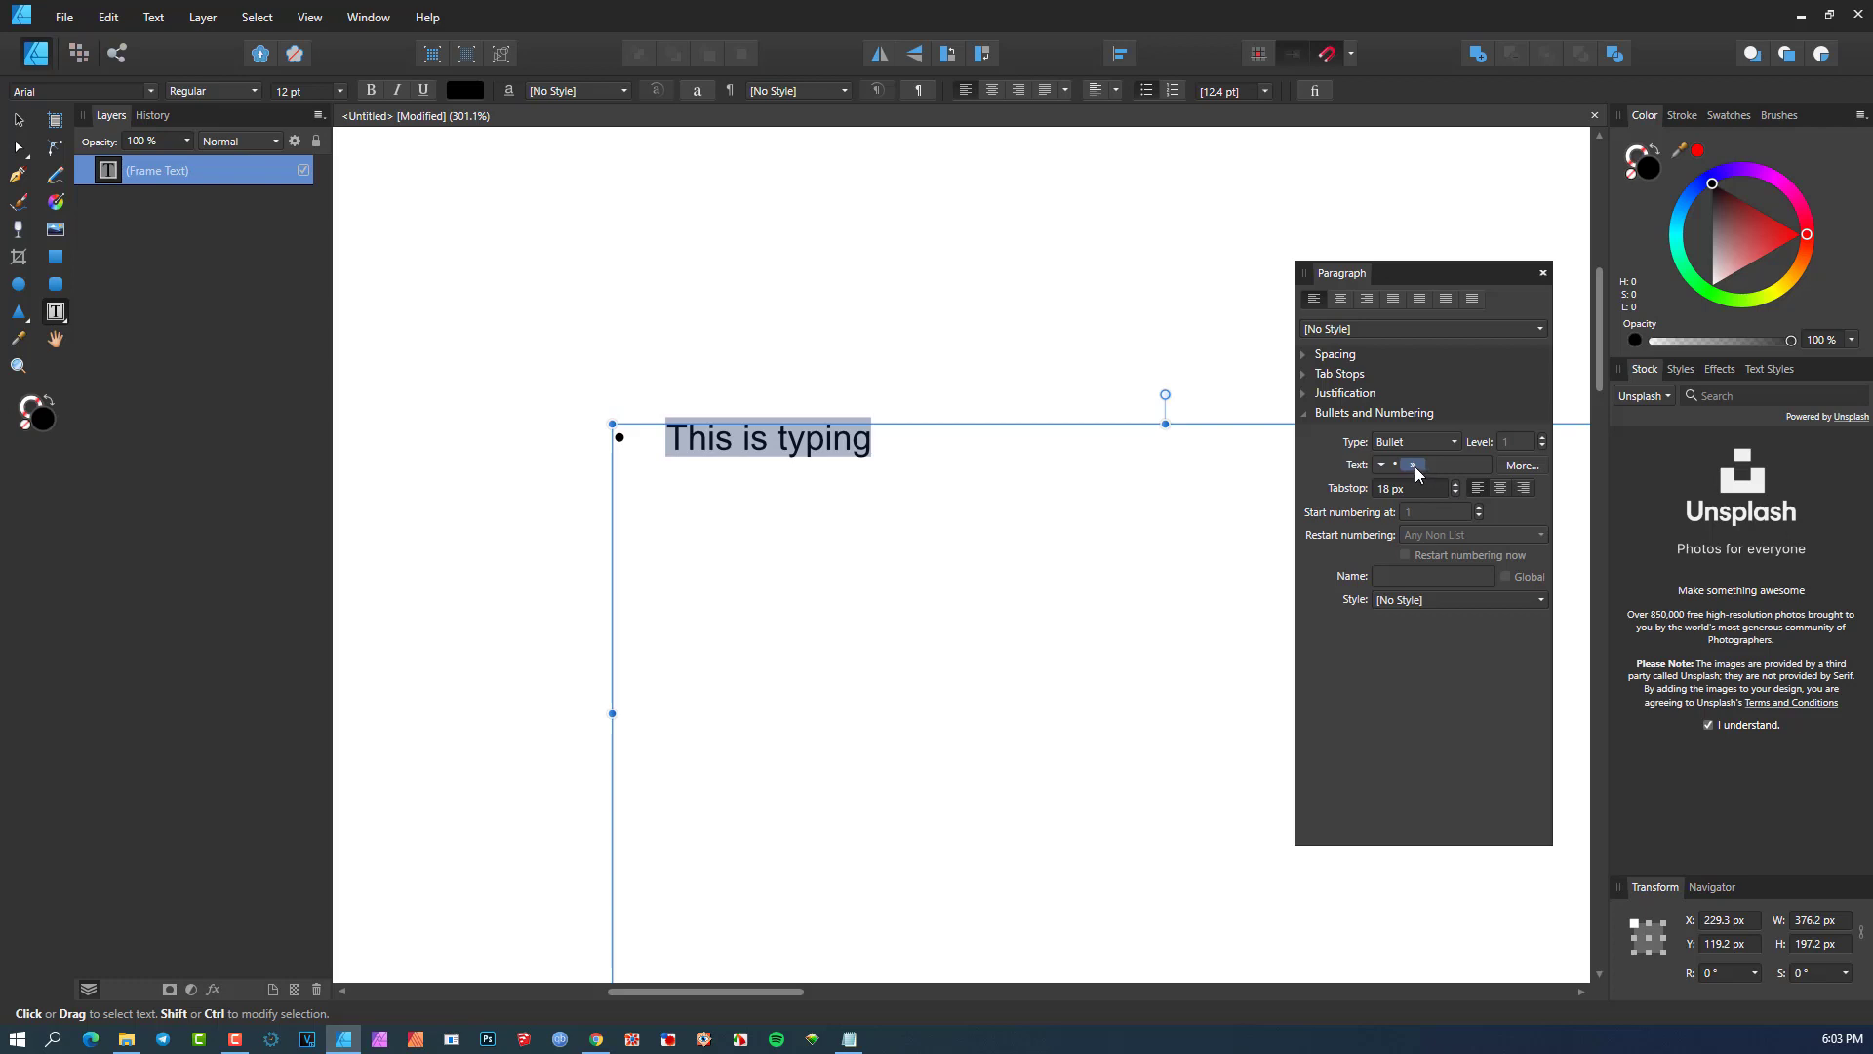
- Delete the tab from the bullet Text field so 'This is typing' touches the bullet
click(620, 437)
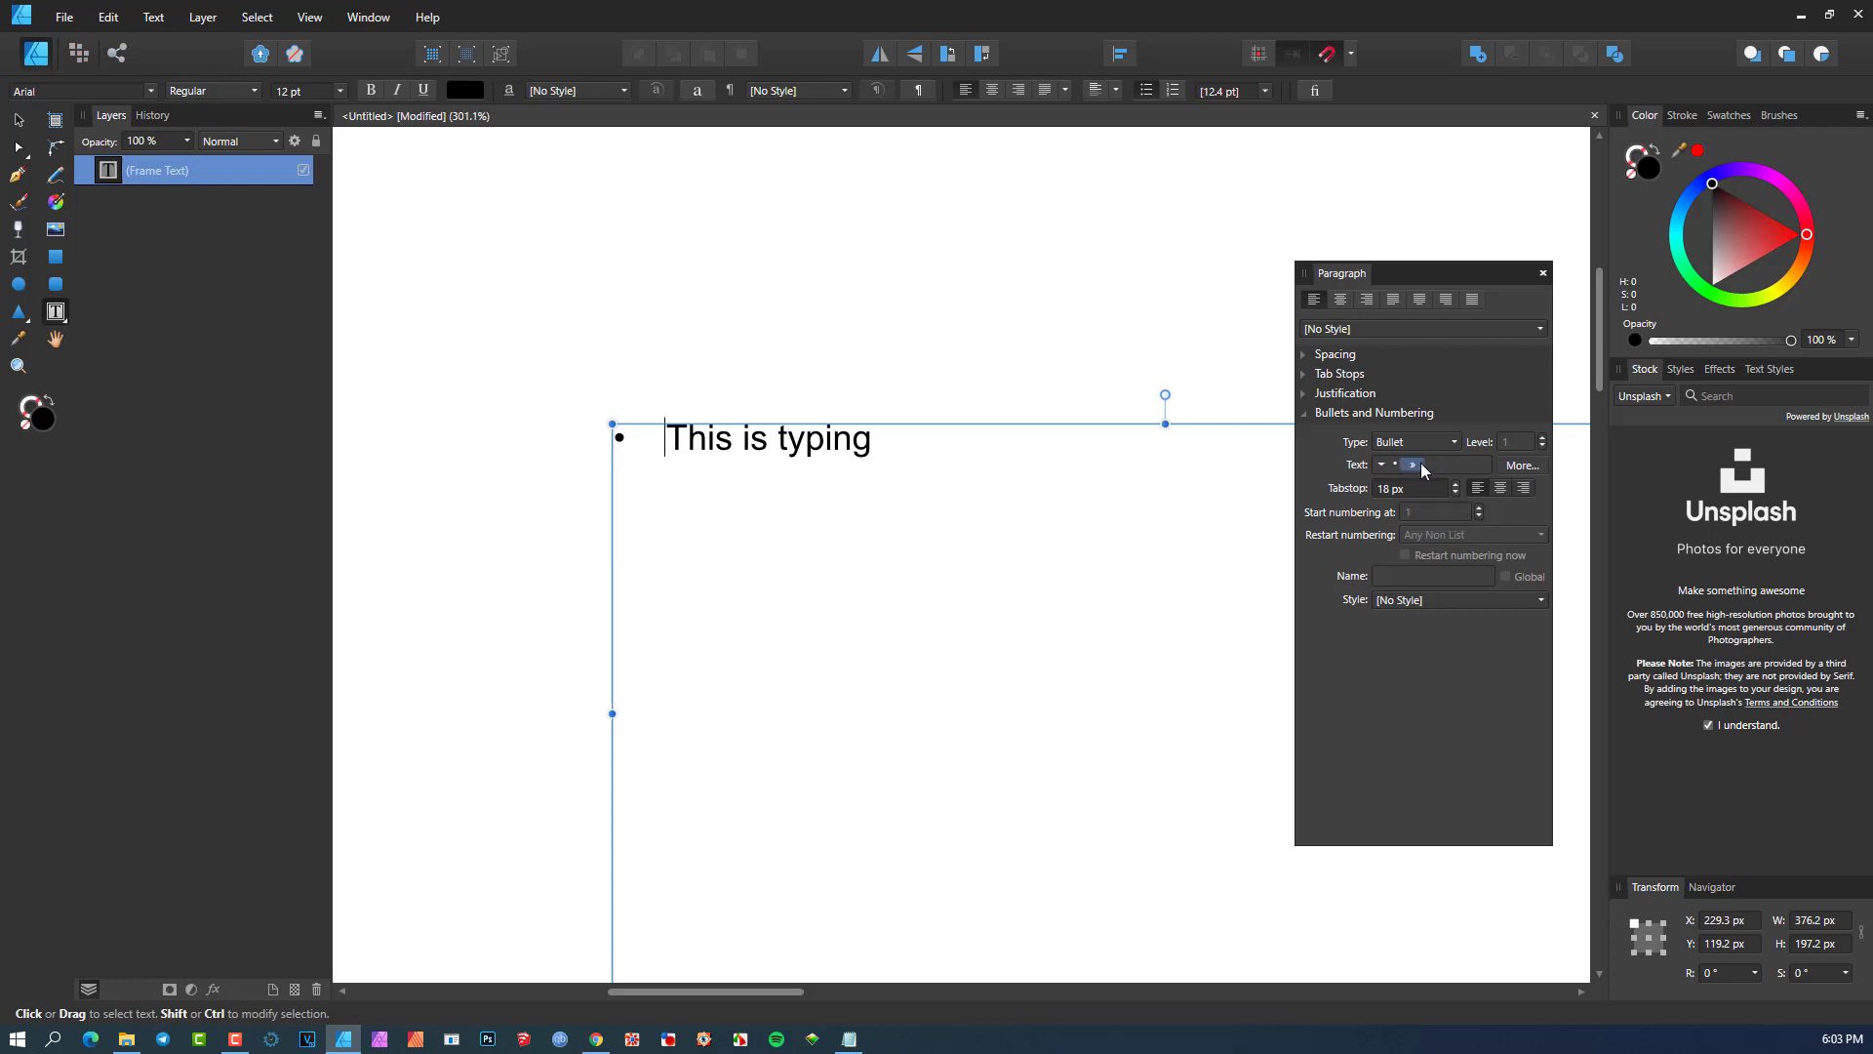
click(1425, 469)
click(878, 444)
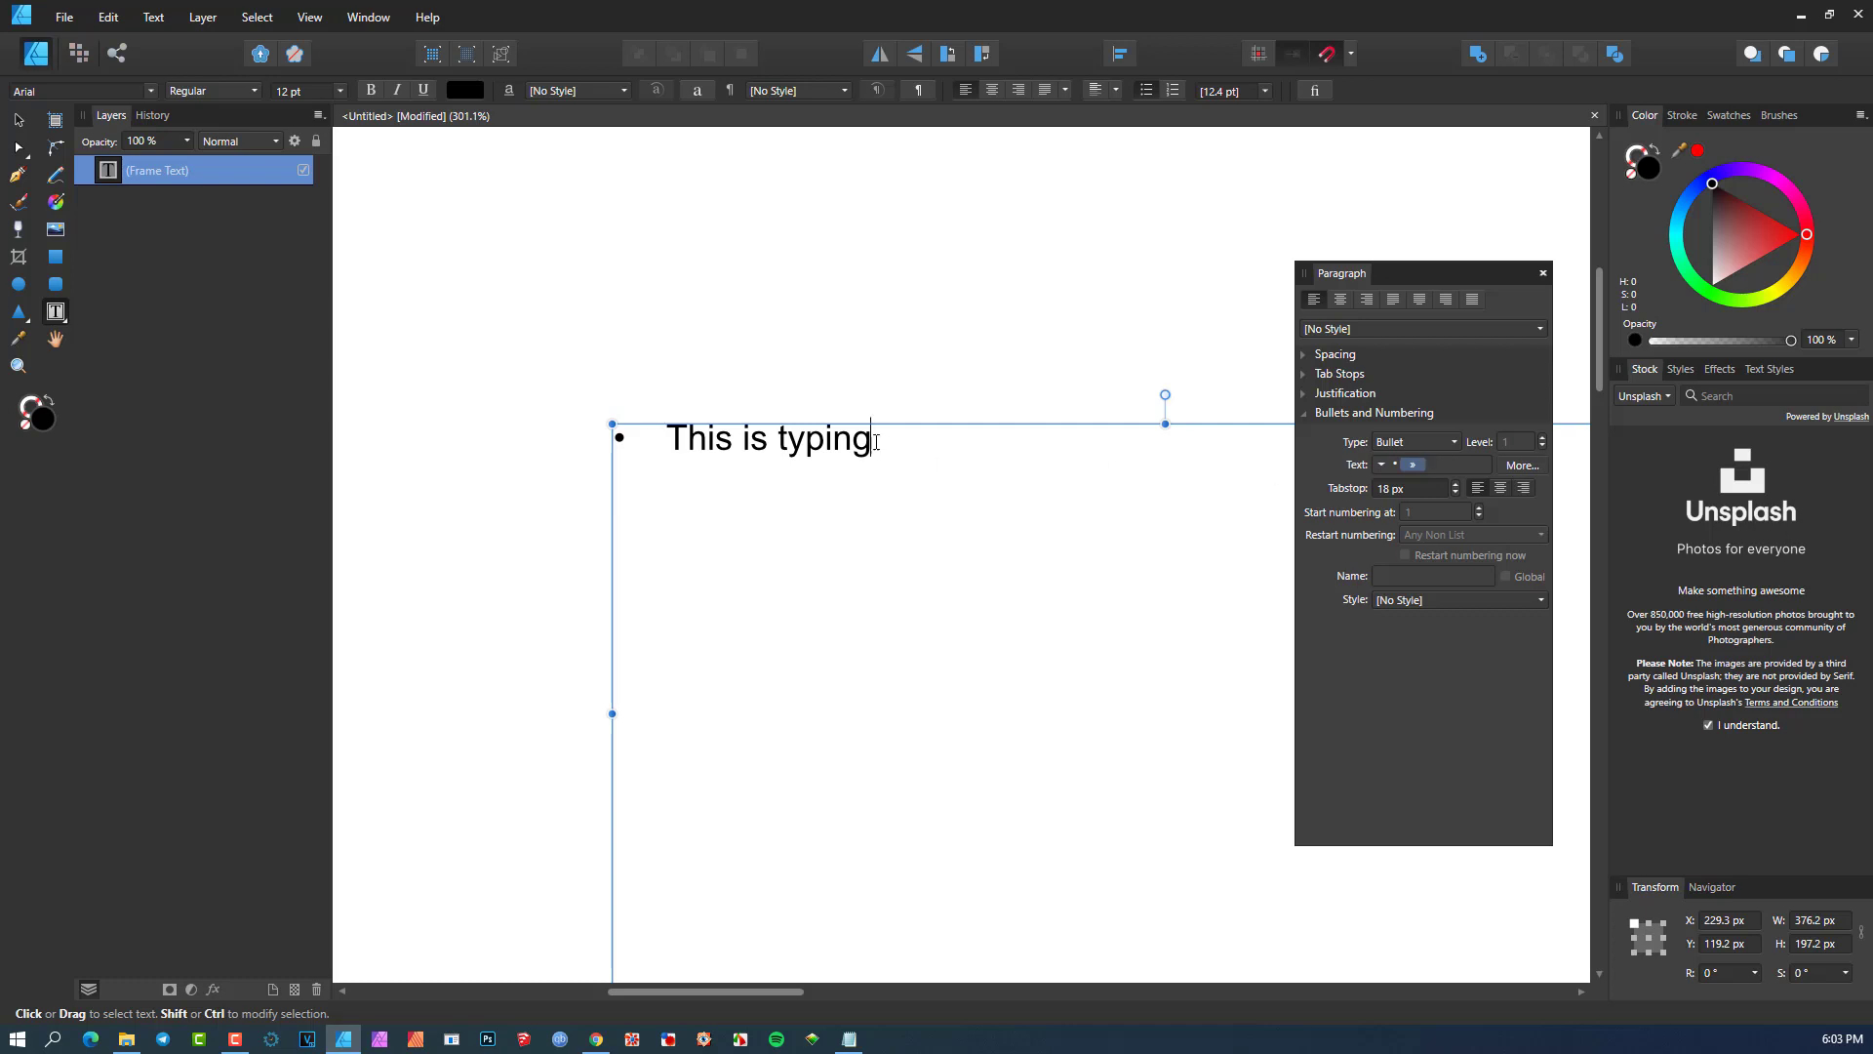
click(1456, 466)
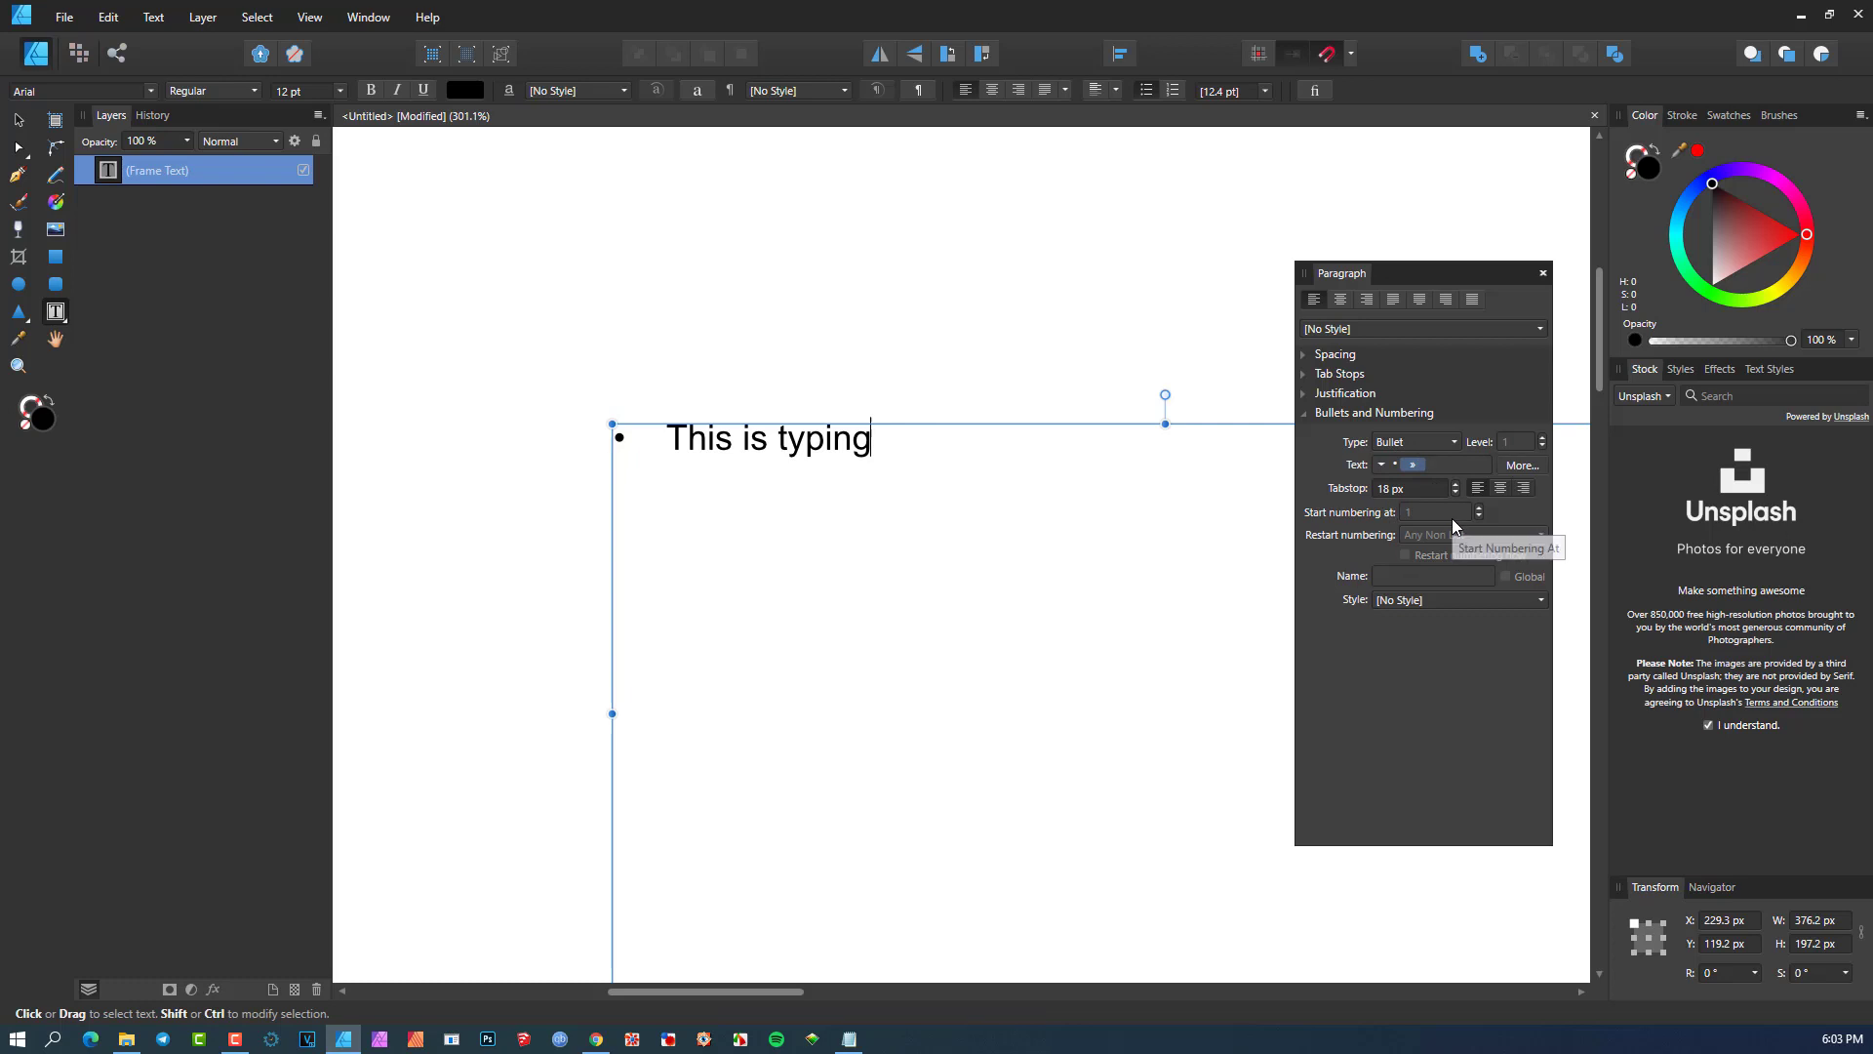
key(BackSpace)
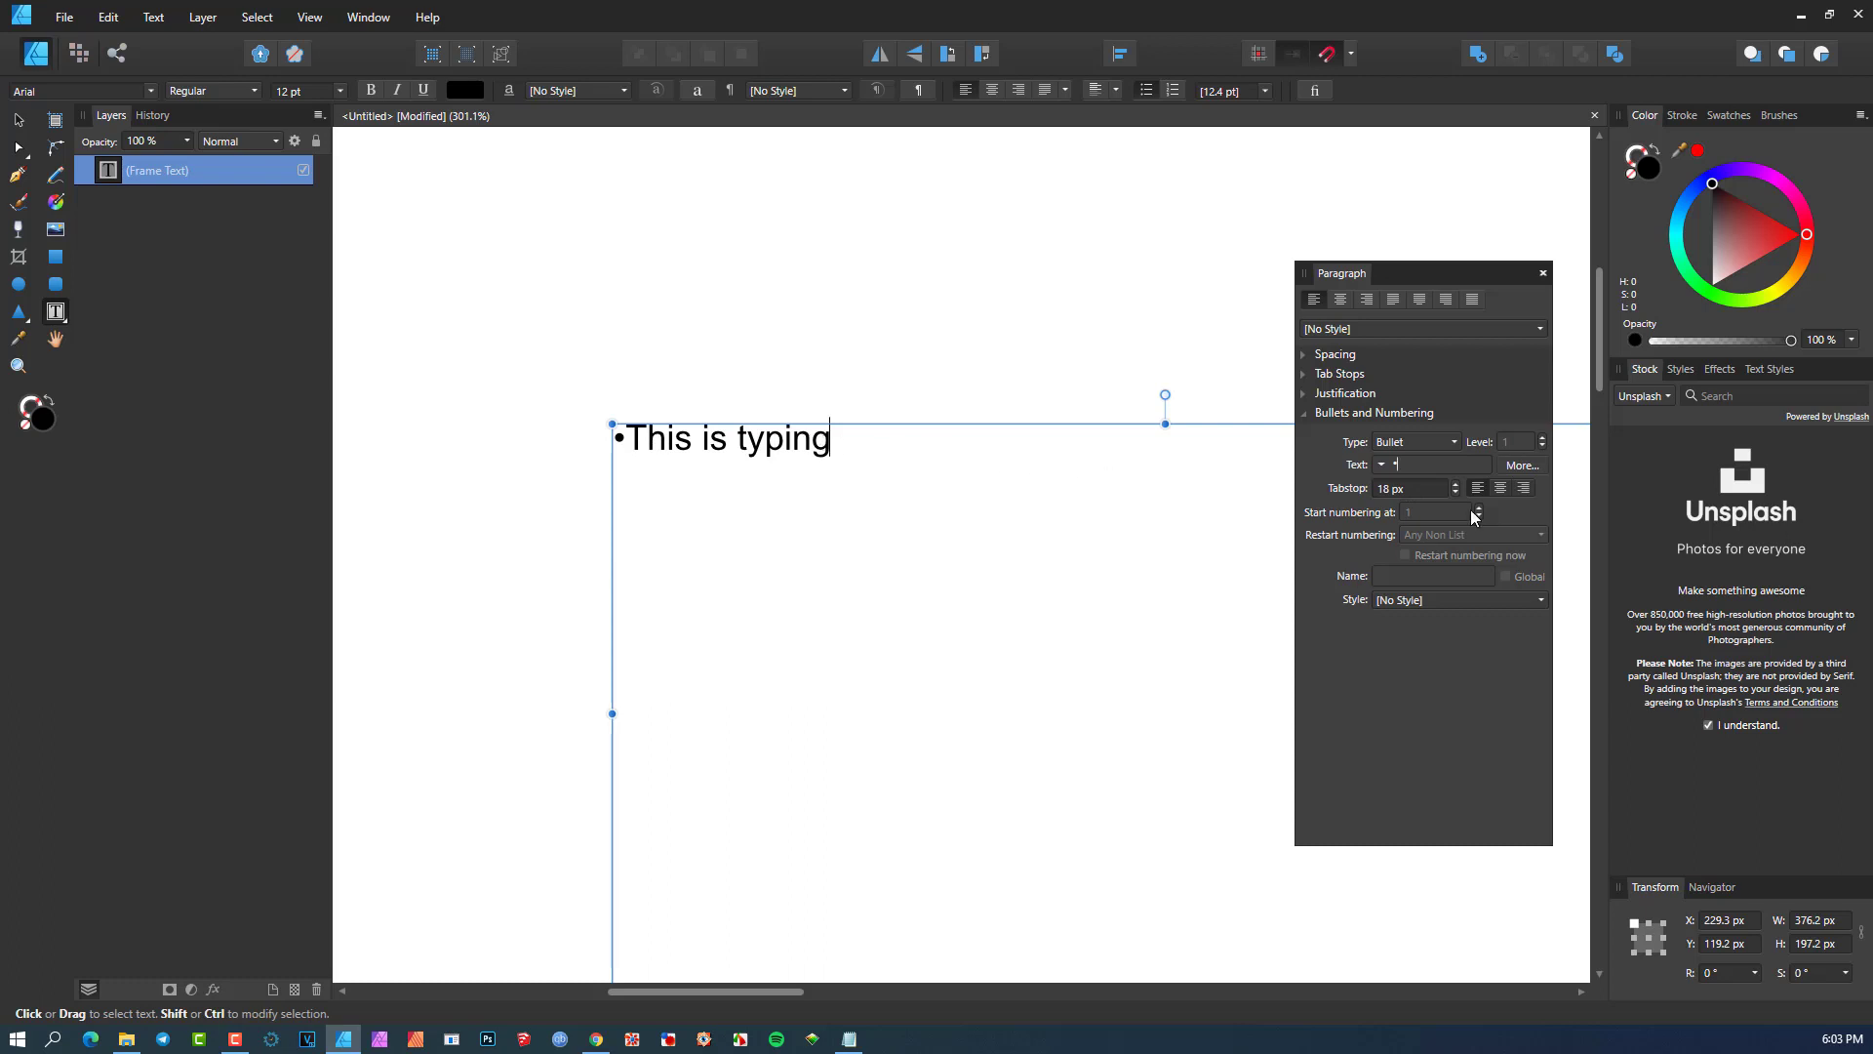
- Insert two Tab characters after the round bullet from the bullet Text list
click(1380, 465)
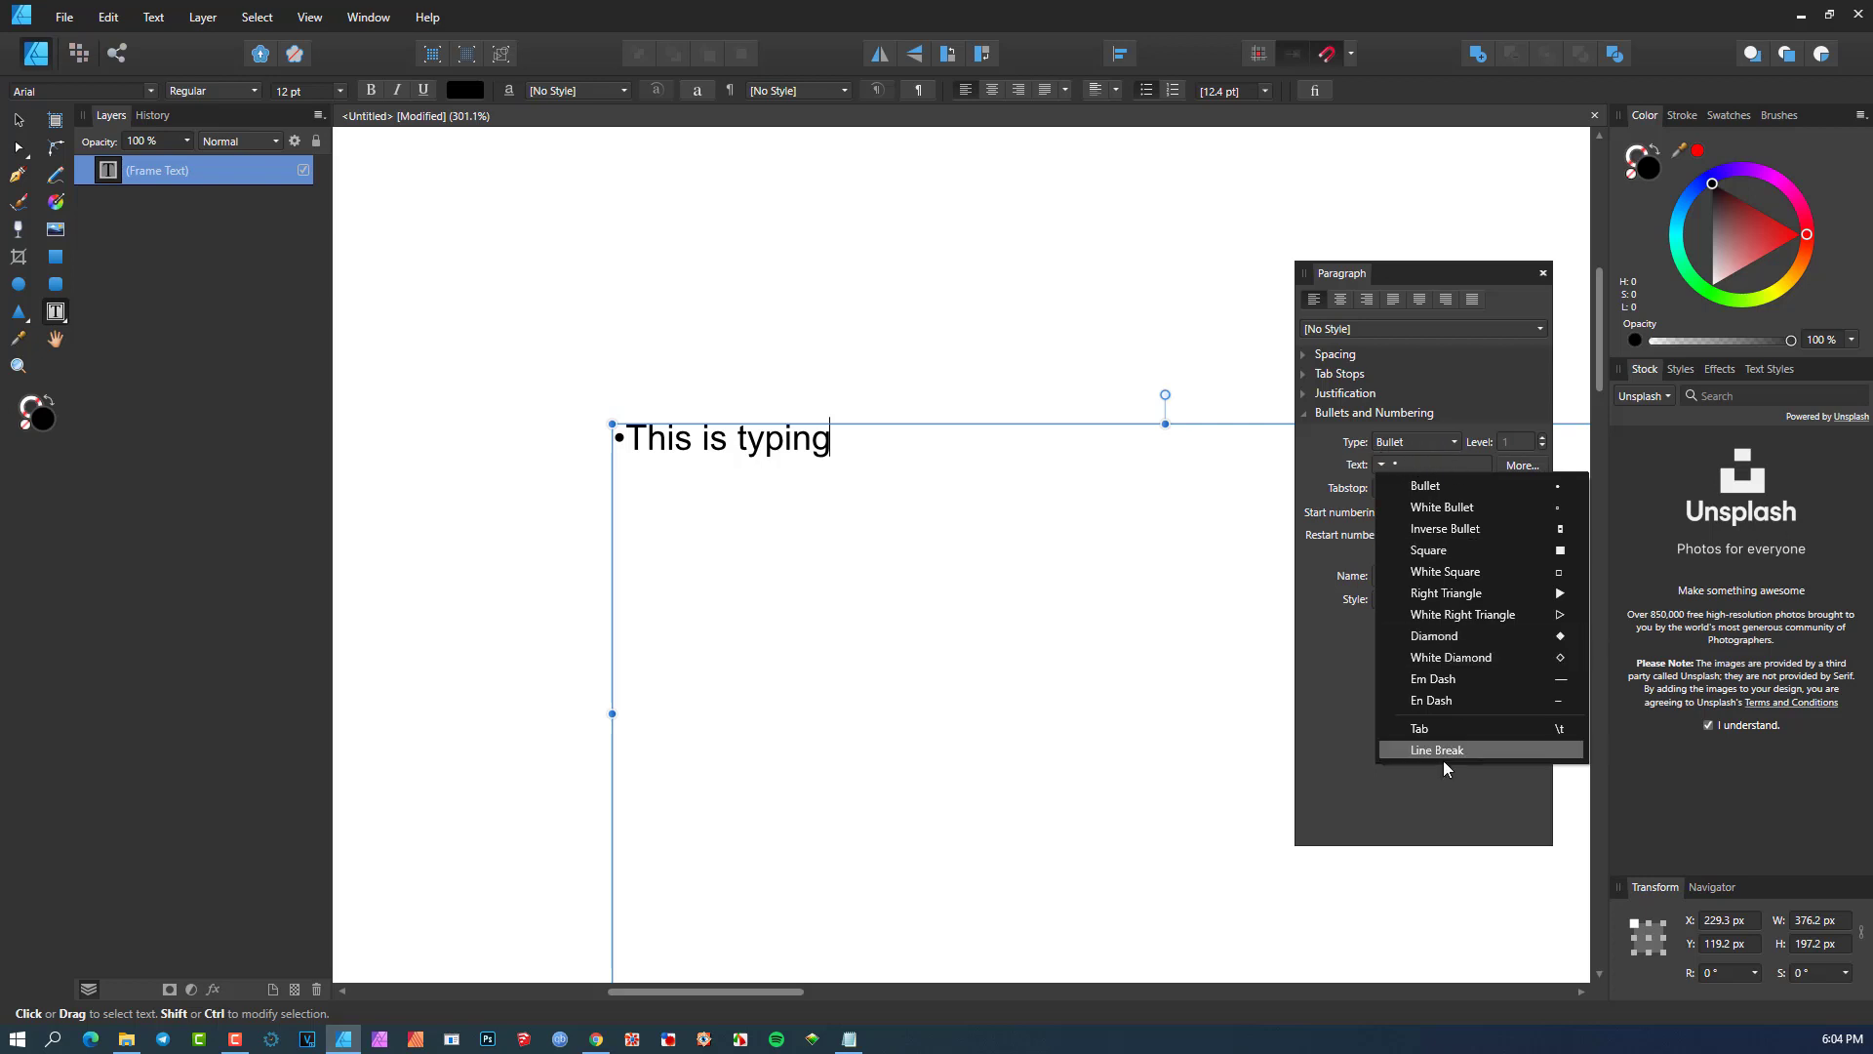
click(1455, 724)
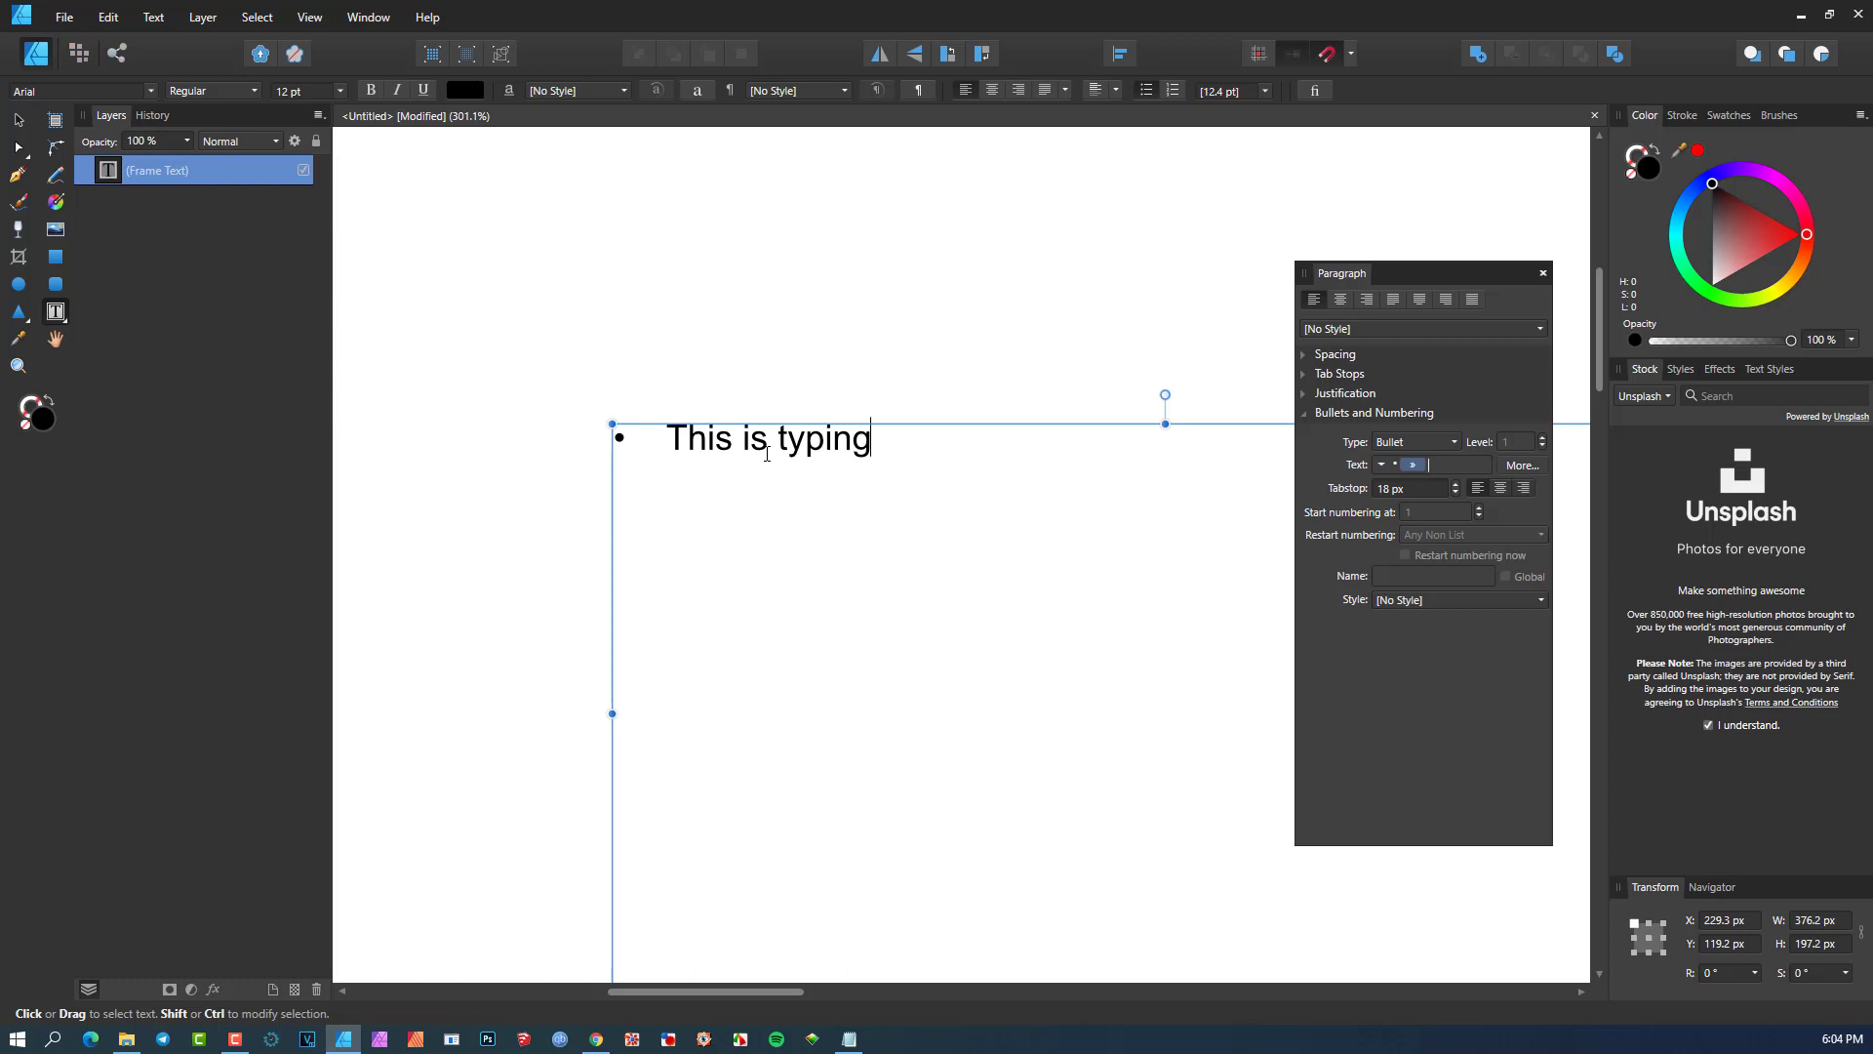
click(1380, 466)
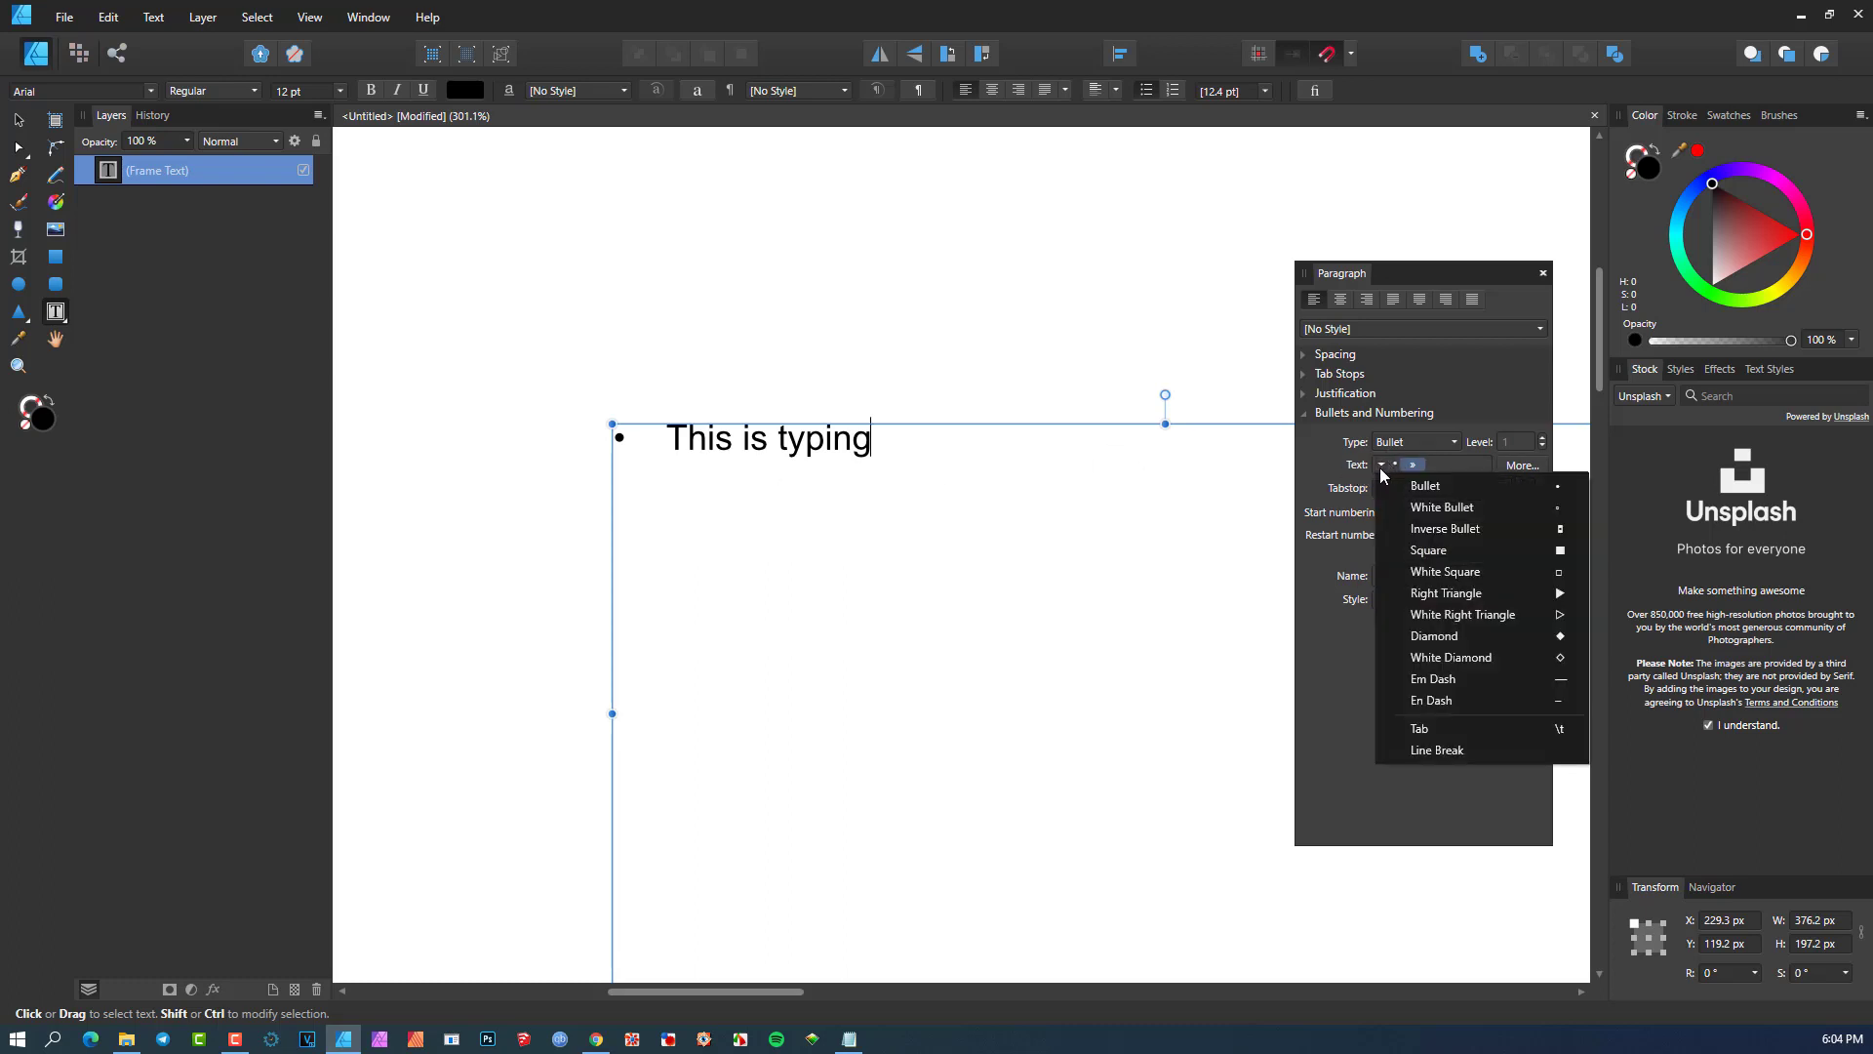
click(1477, 730)
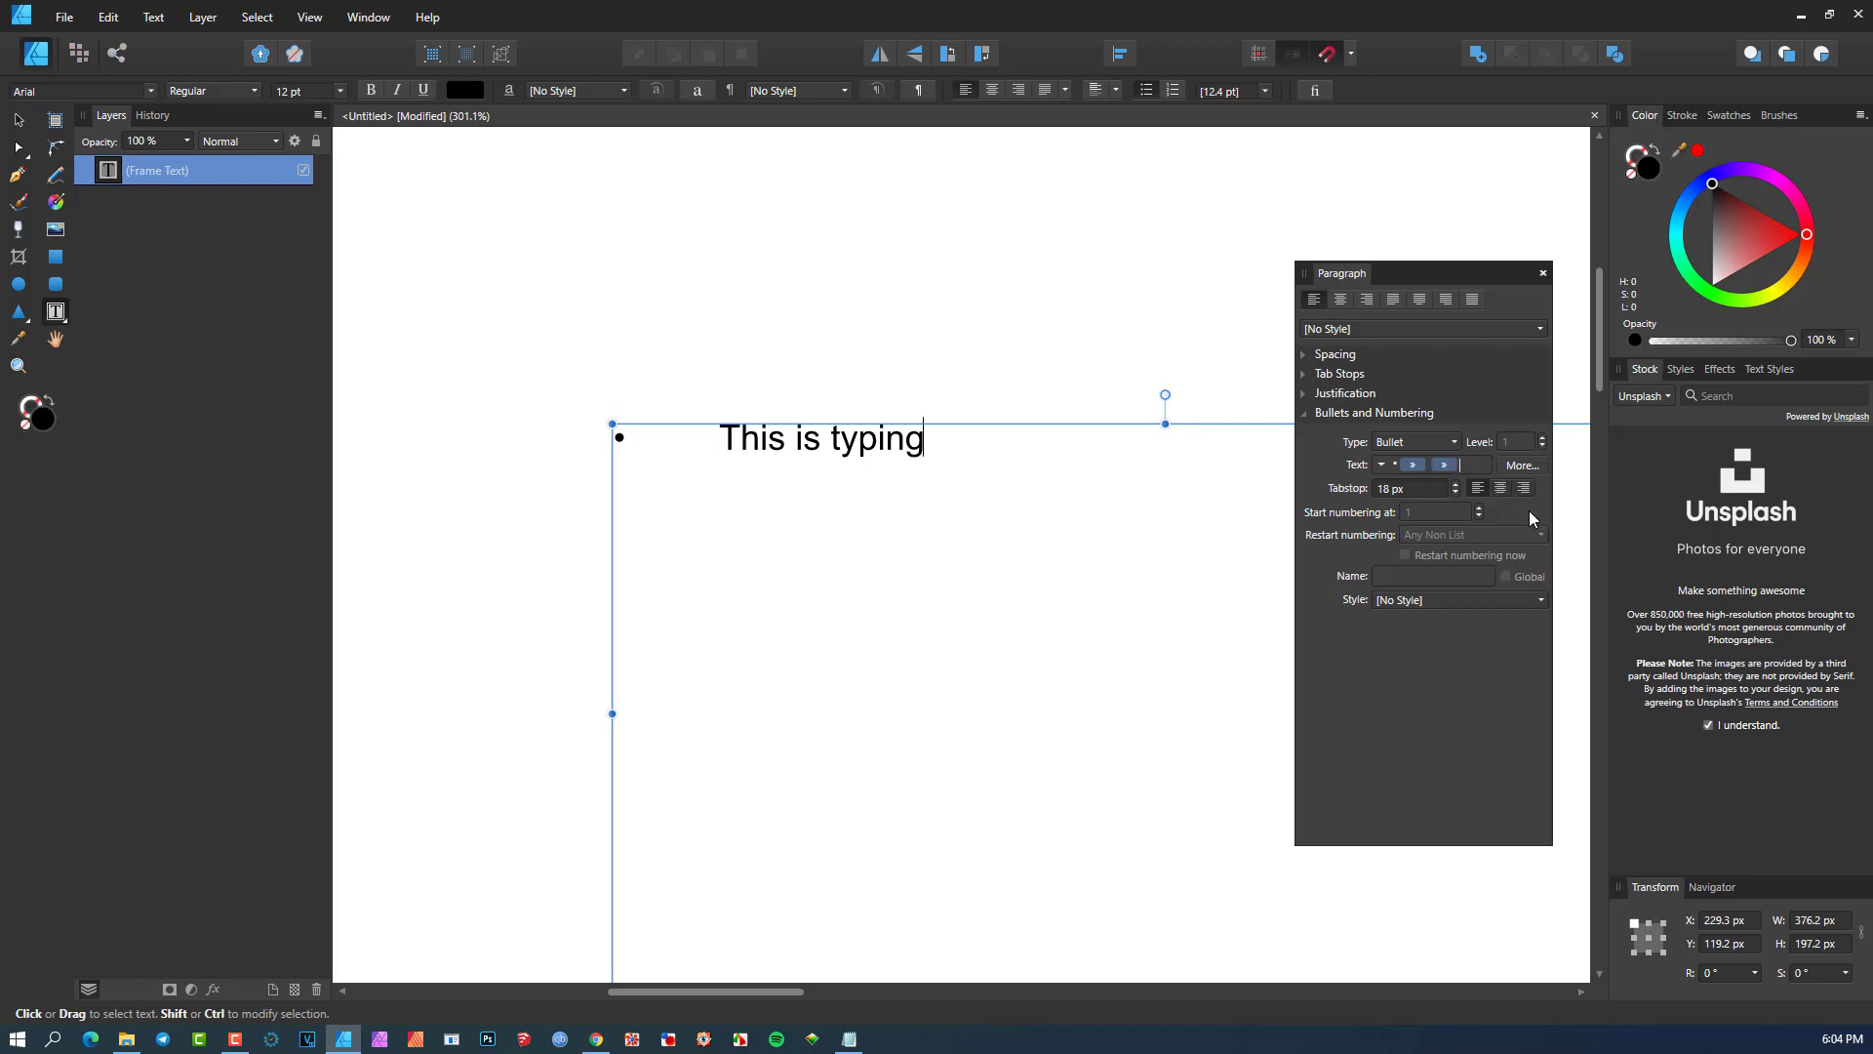
- Remove one tab and the extra spaces, leaving a short gap after the round bullet
key(BackSpace)
key(BackSpace)
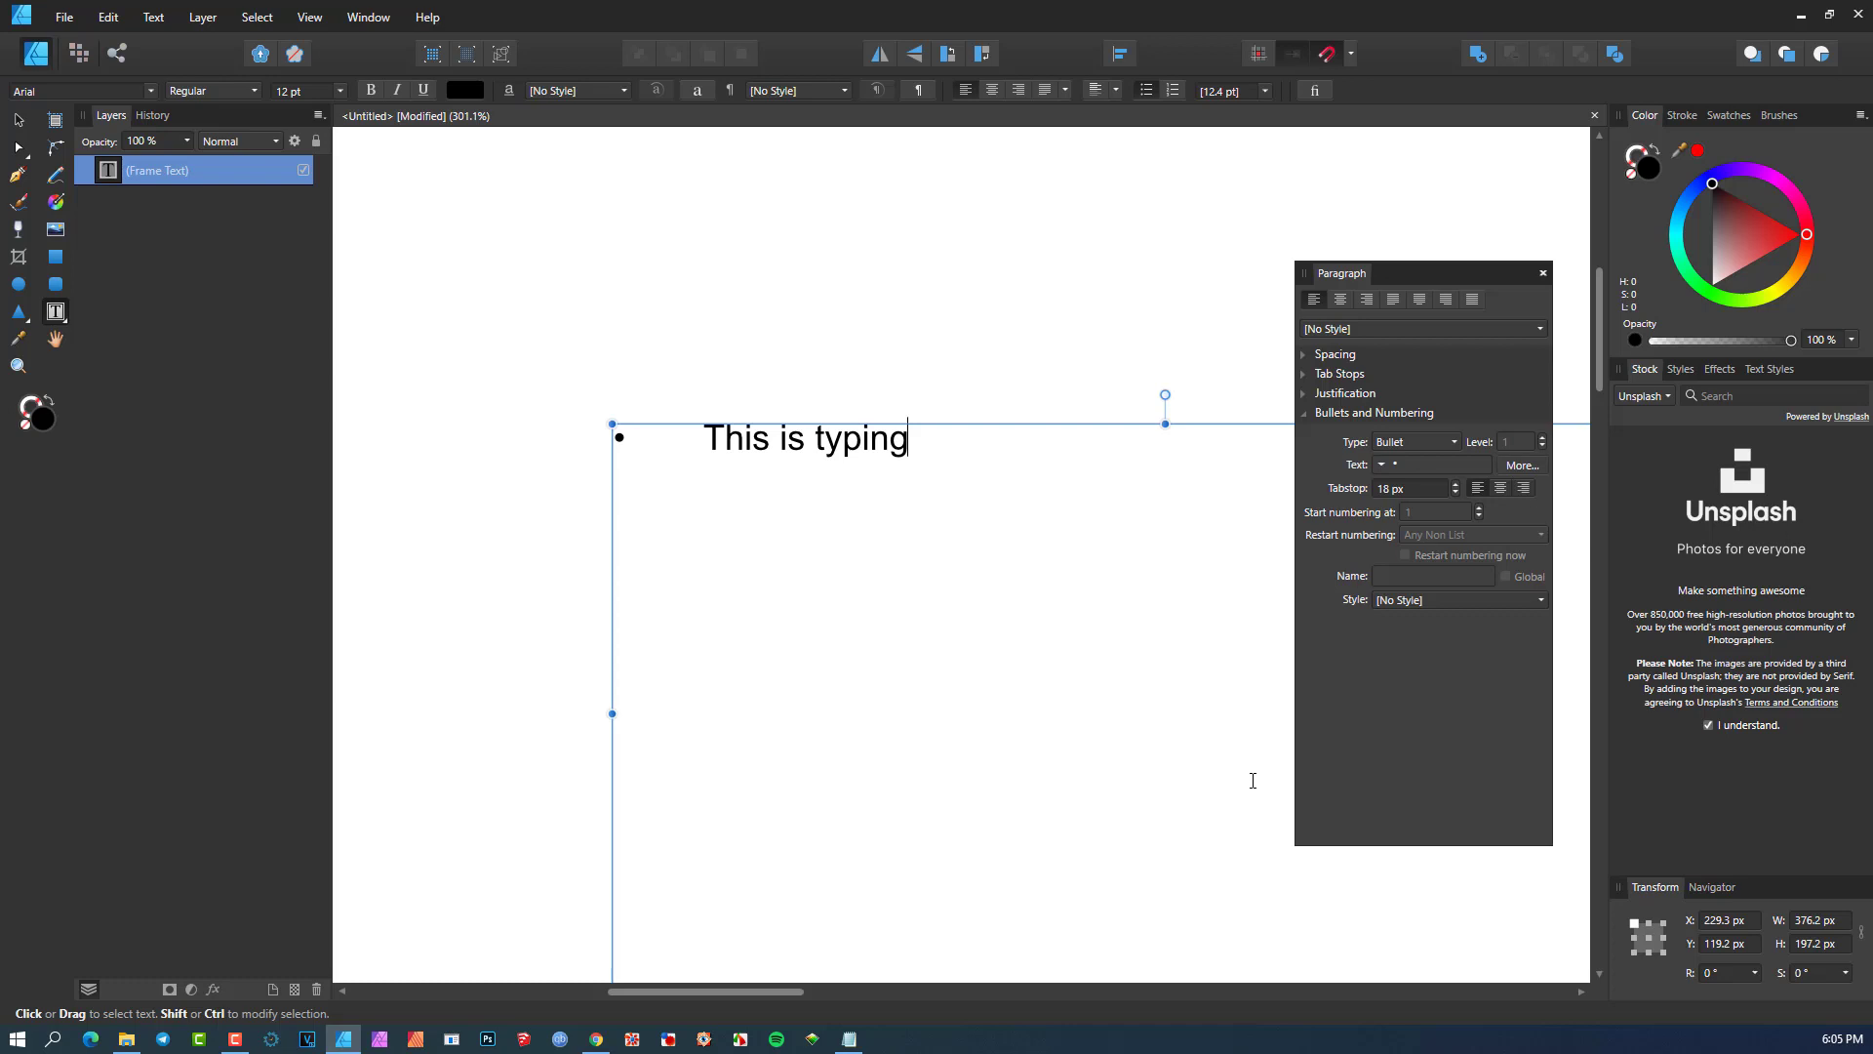
key(BackSpace)
key(BackSpace)
key(BackSpace)
key(BackSpace)
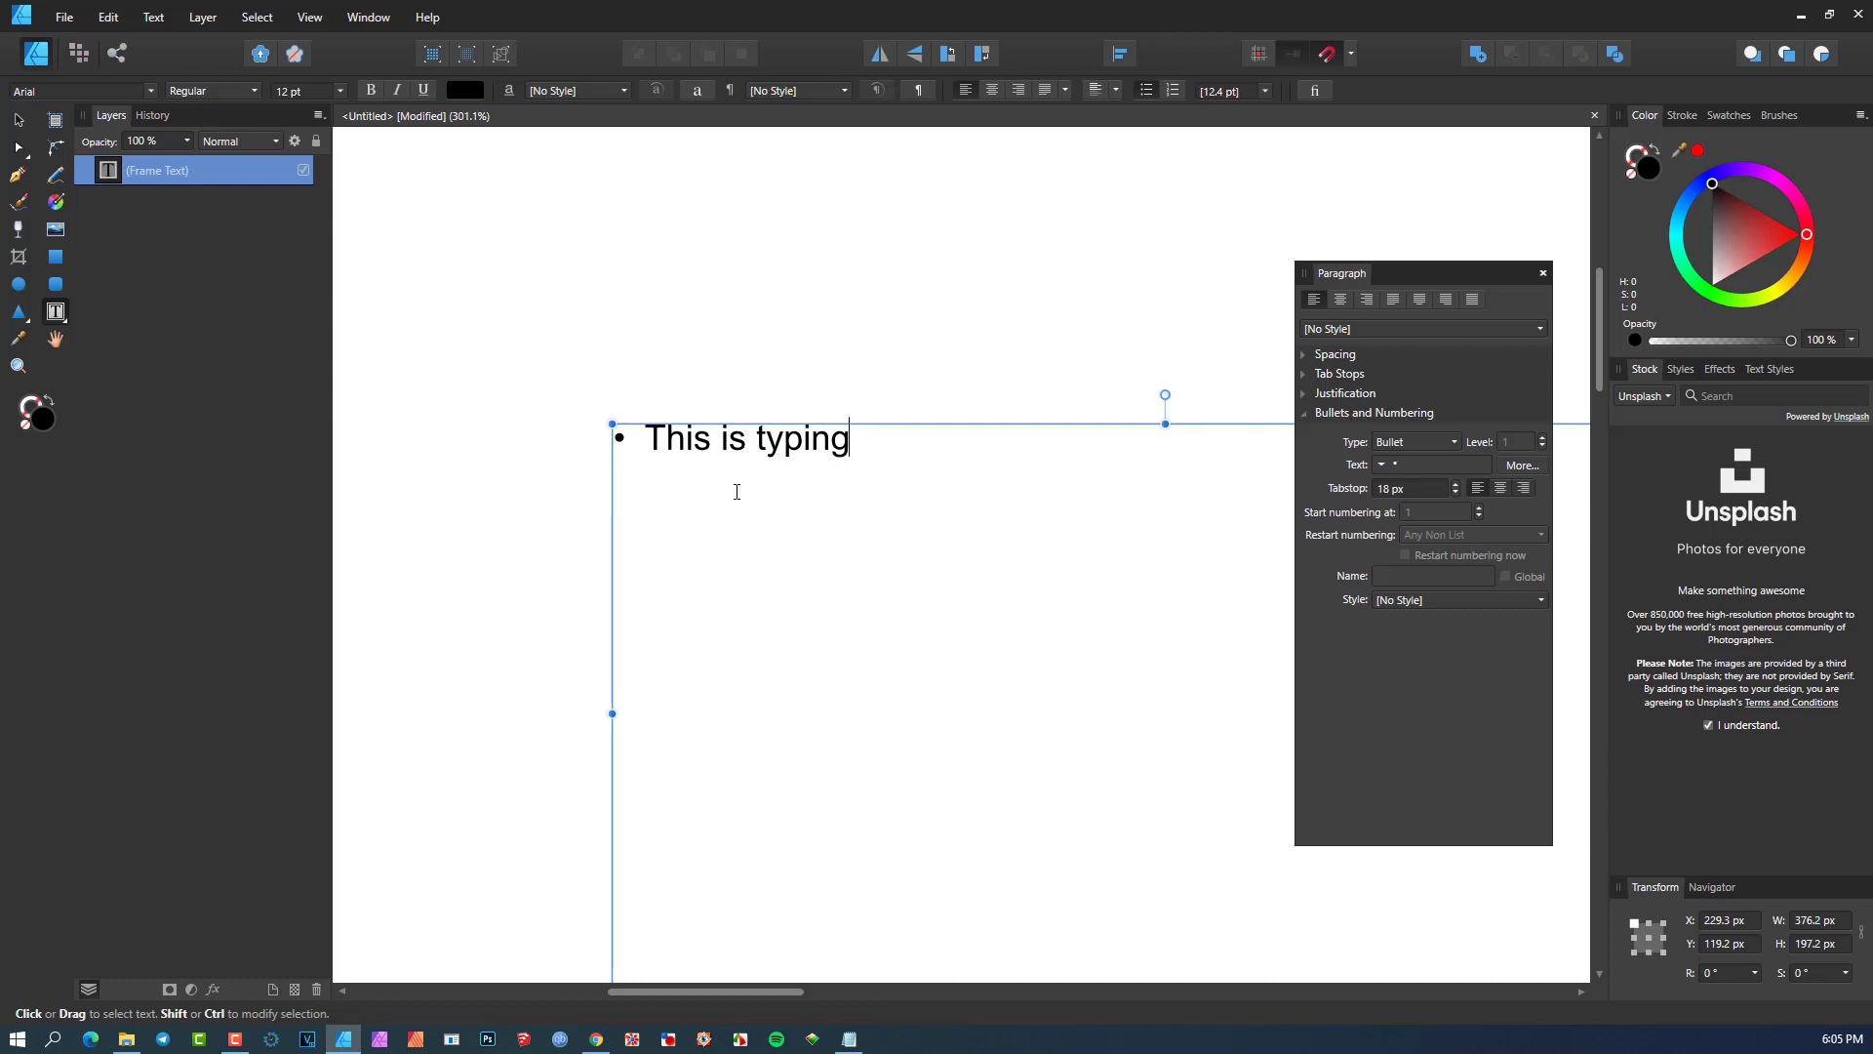
key(BackSpace)
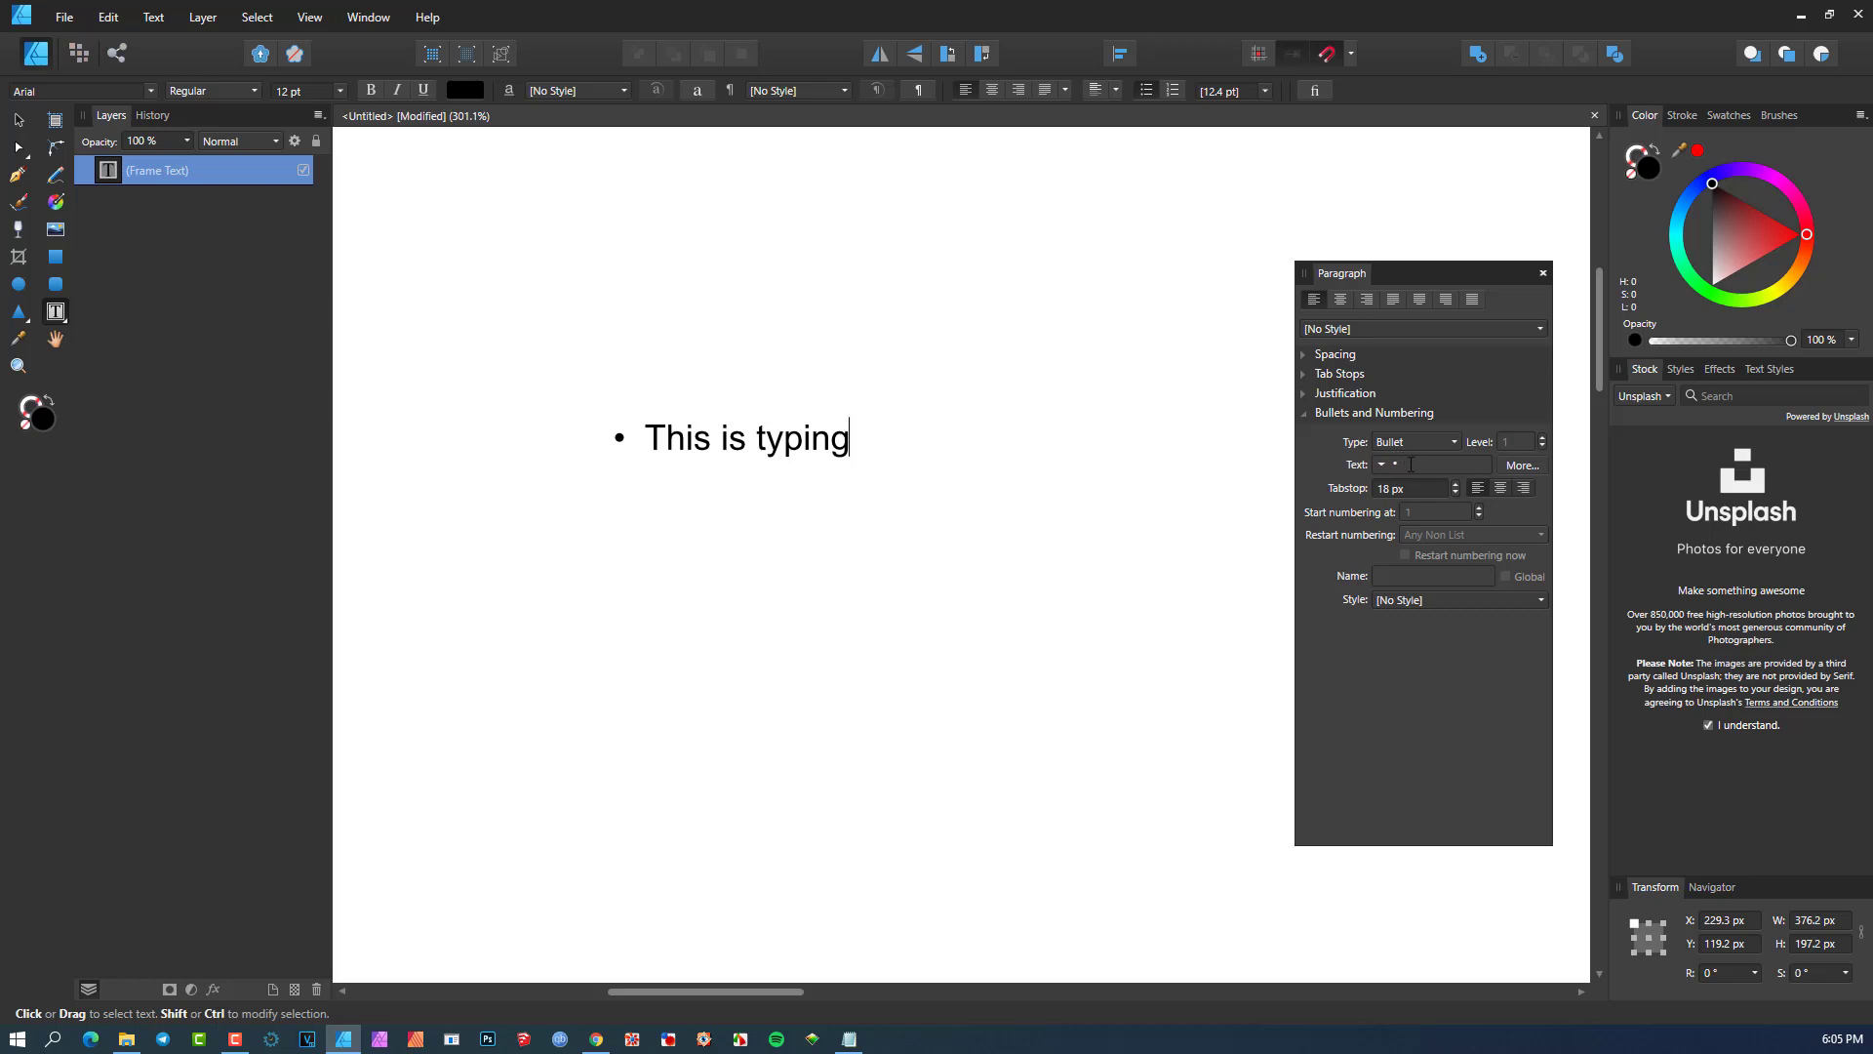
- Put the caret back into 'This is typing' and show the bullet character list
click(805, 299)
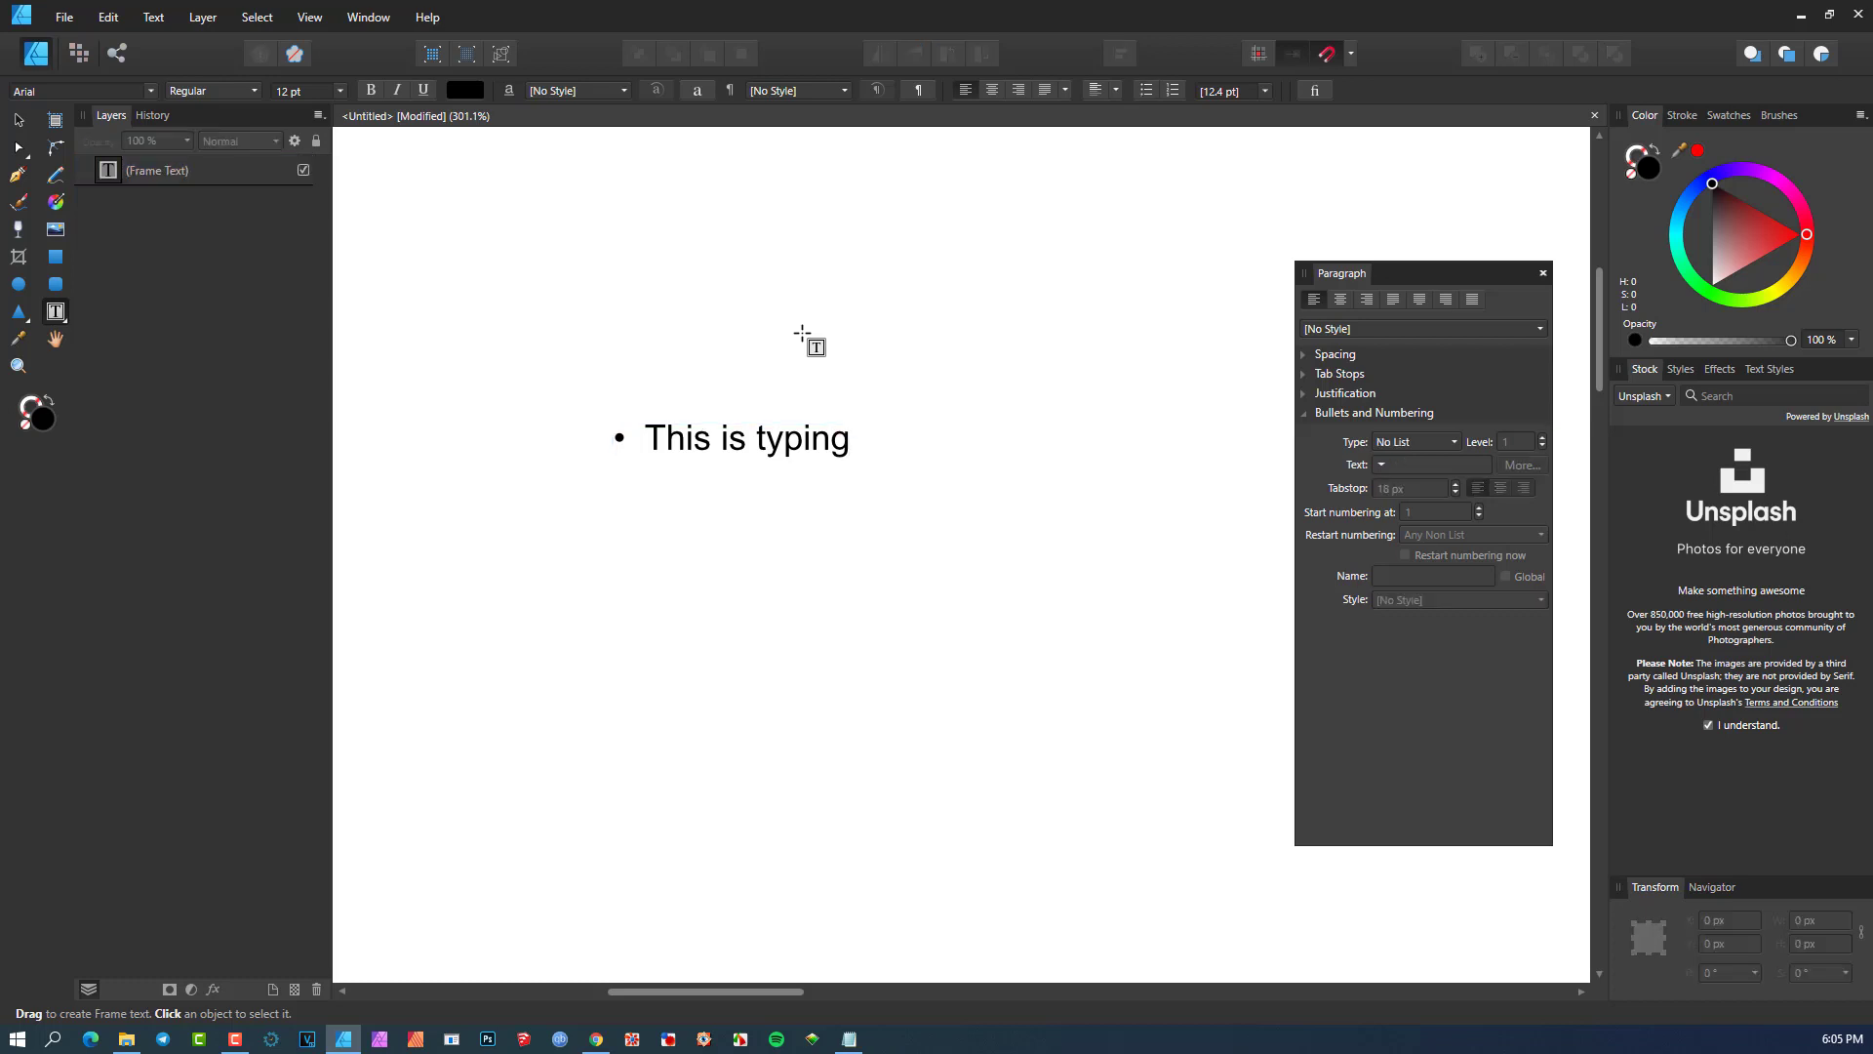
click(810, 439)
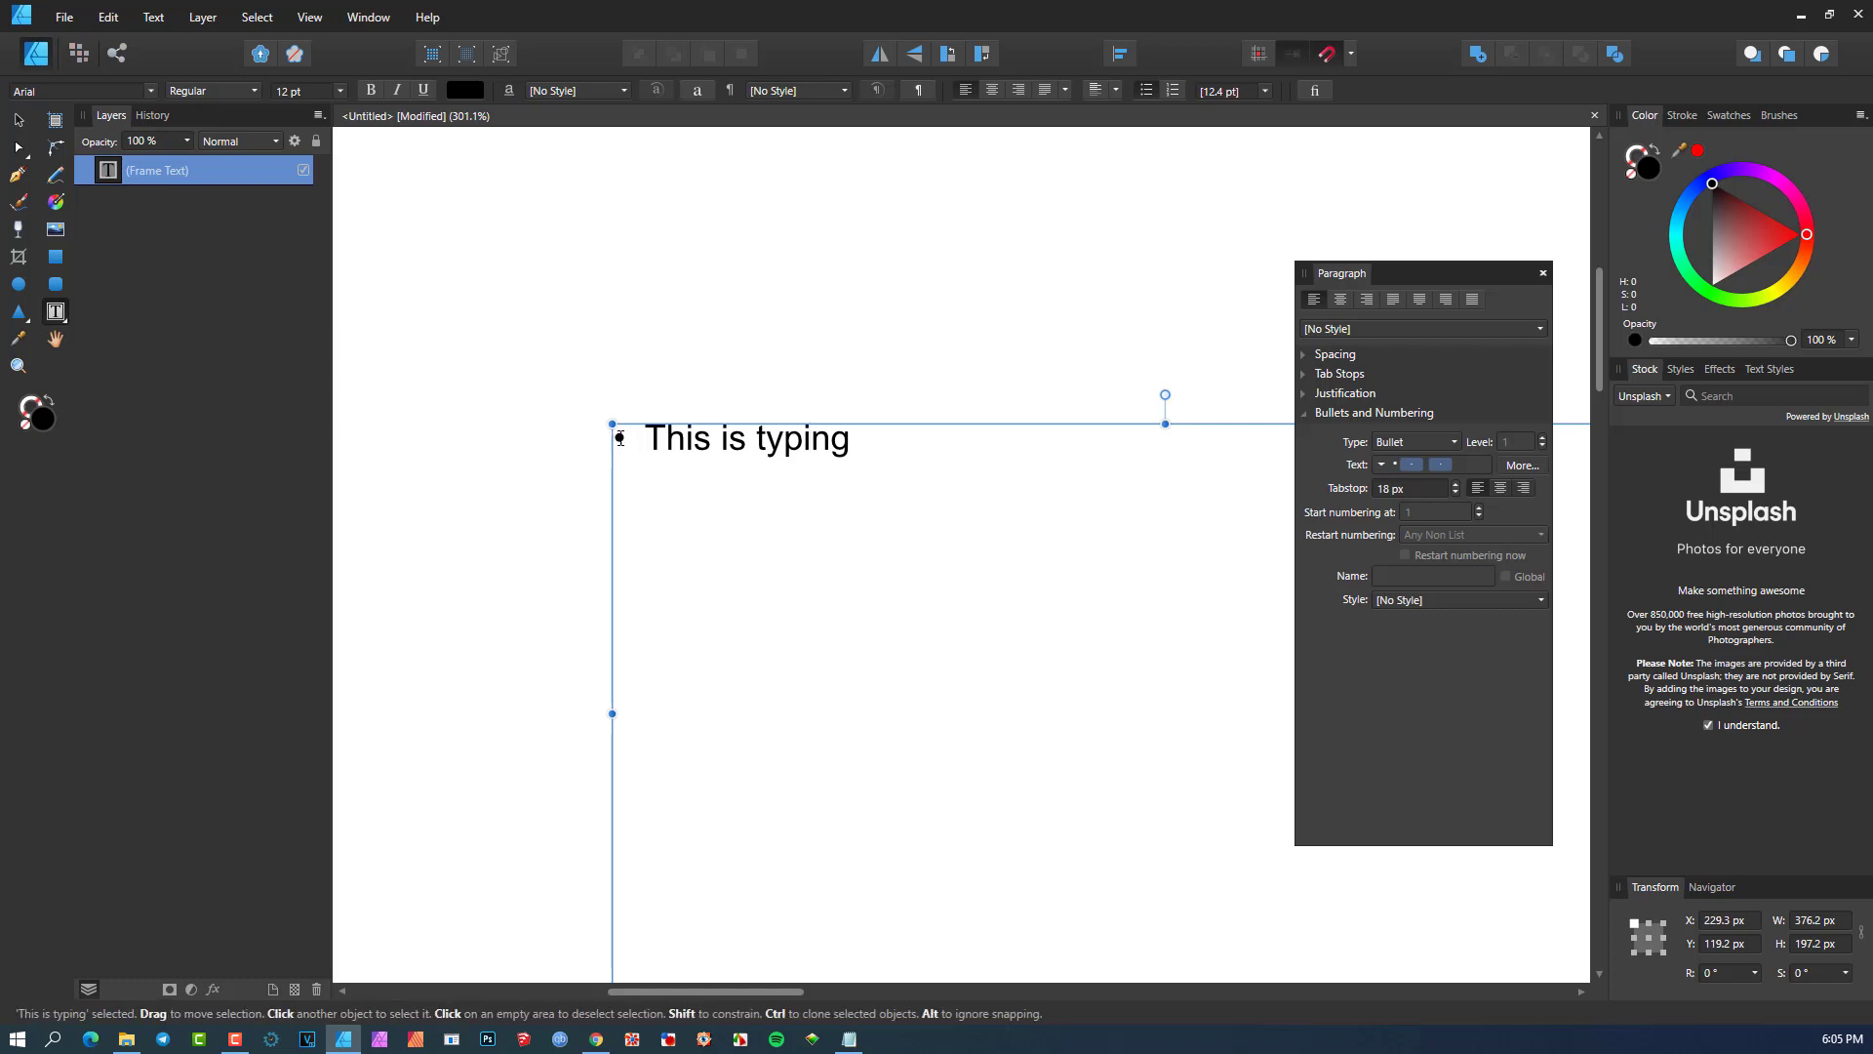
click(1382, 465)
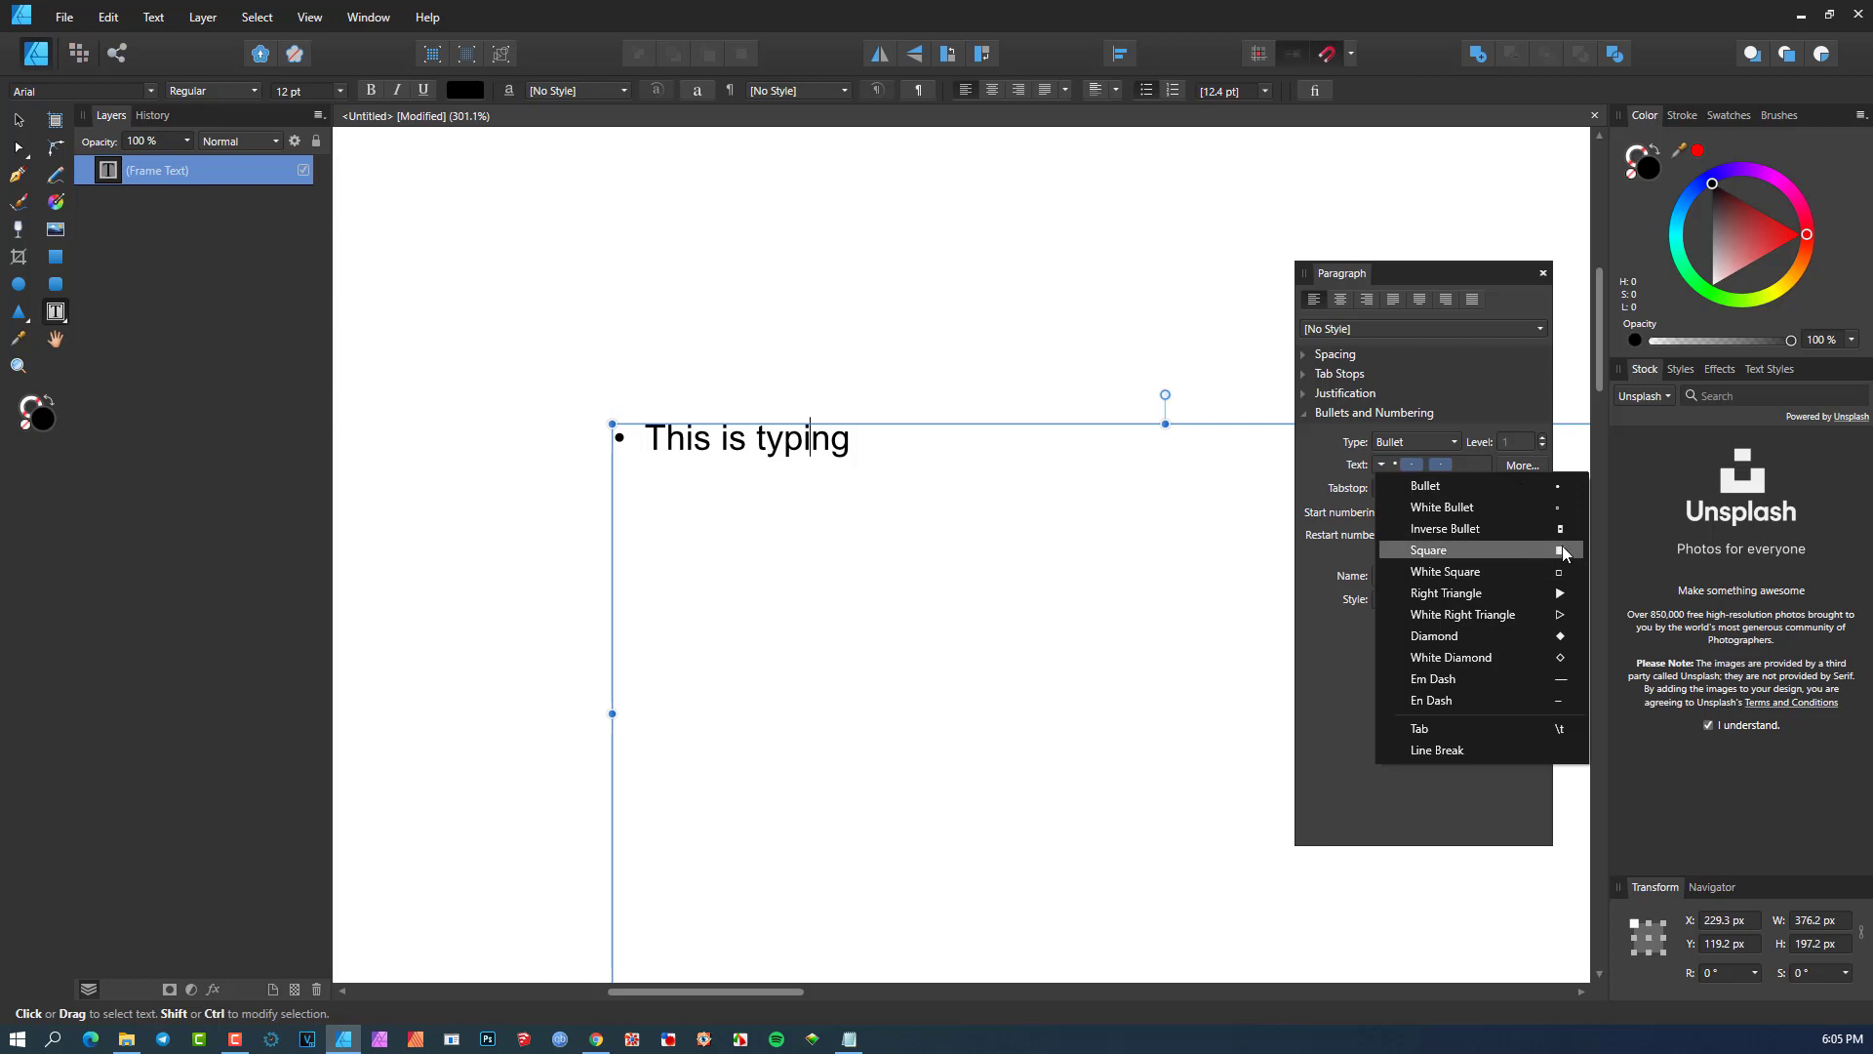
- Add a black Square ■ after the round bullet in the bullet text
click(1460, 457)
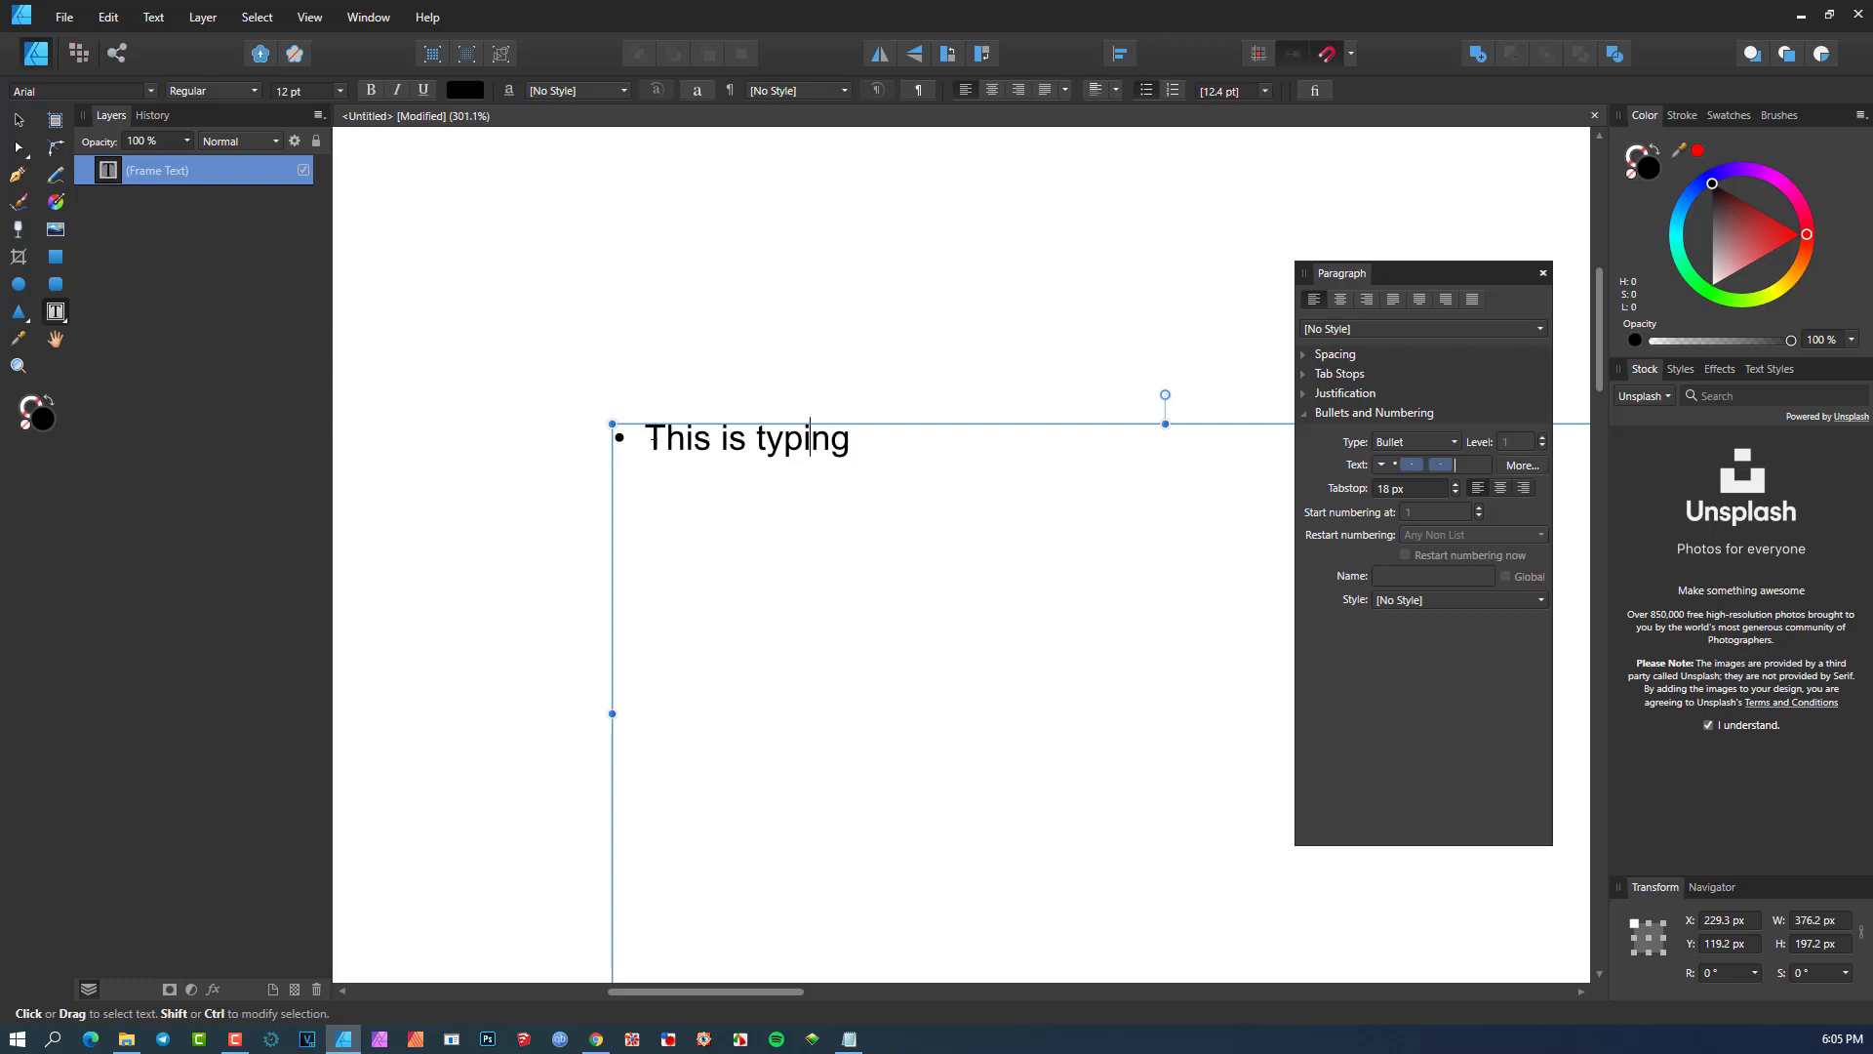
click(1382, 465)
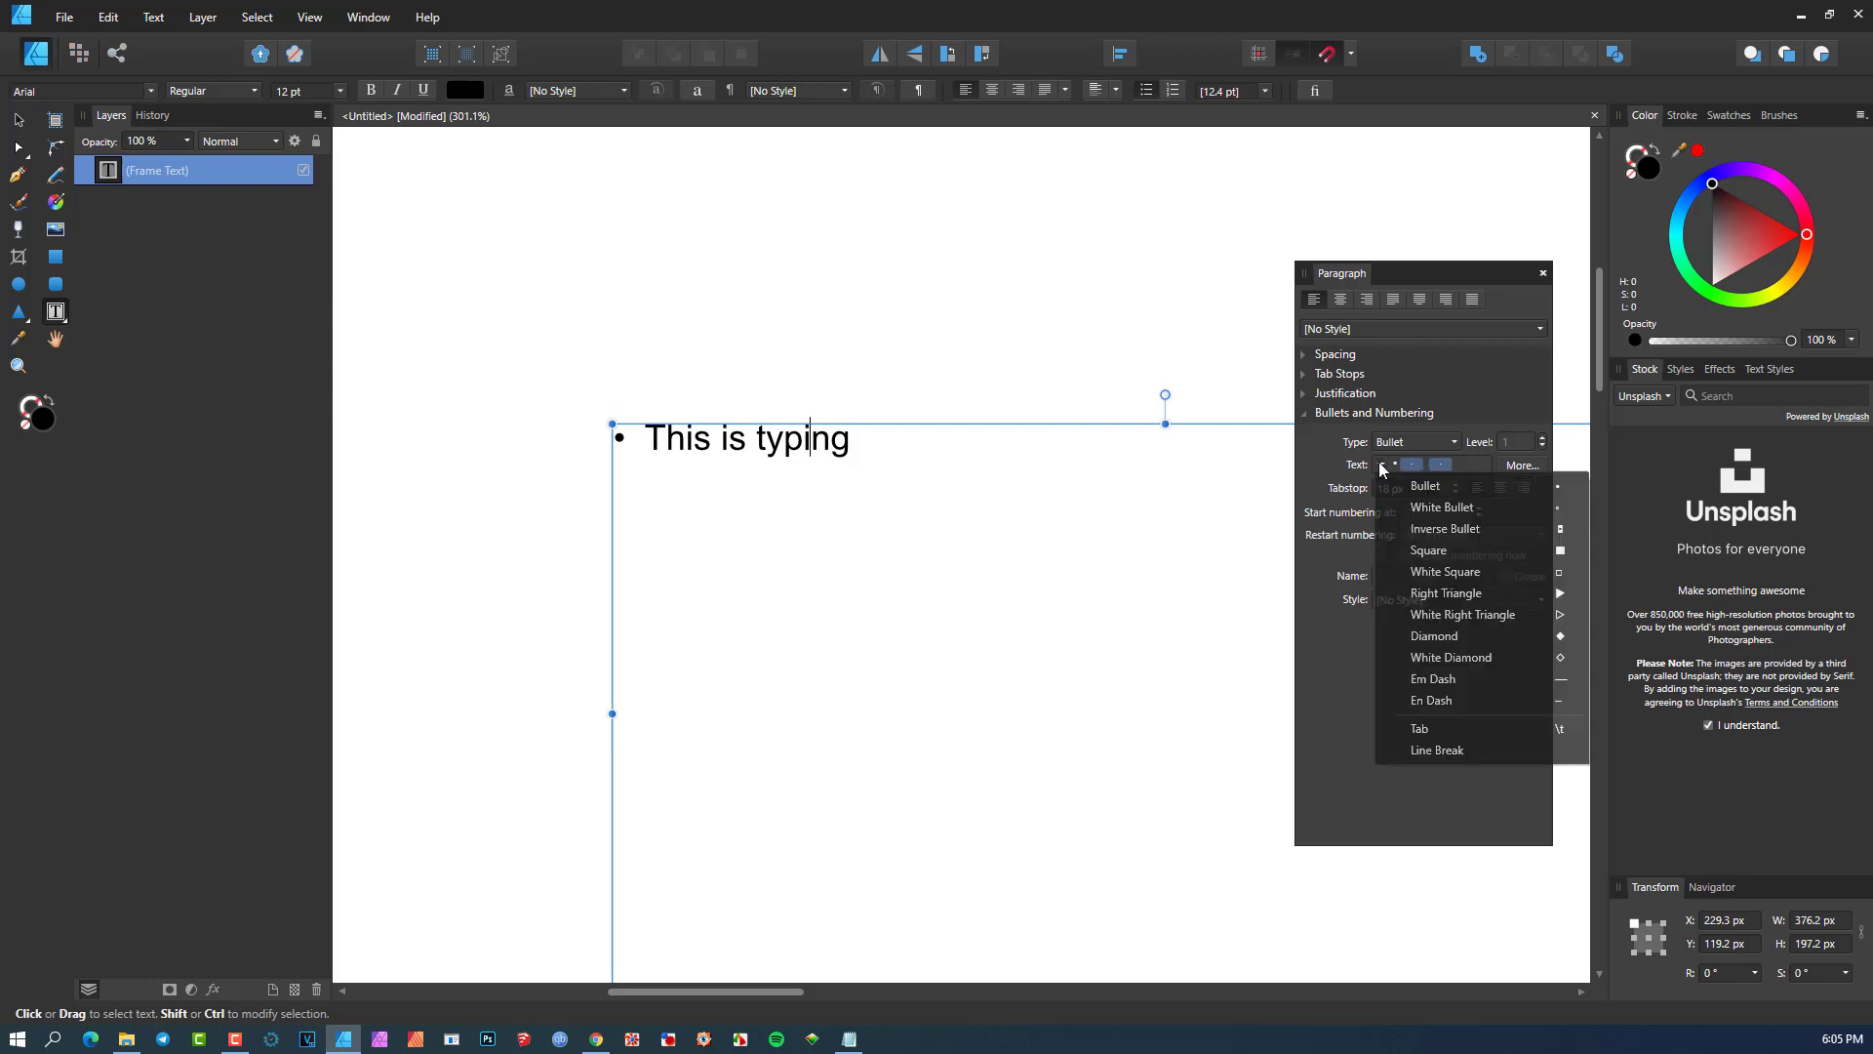
click(1563, 552)
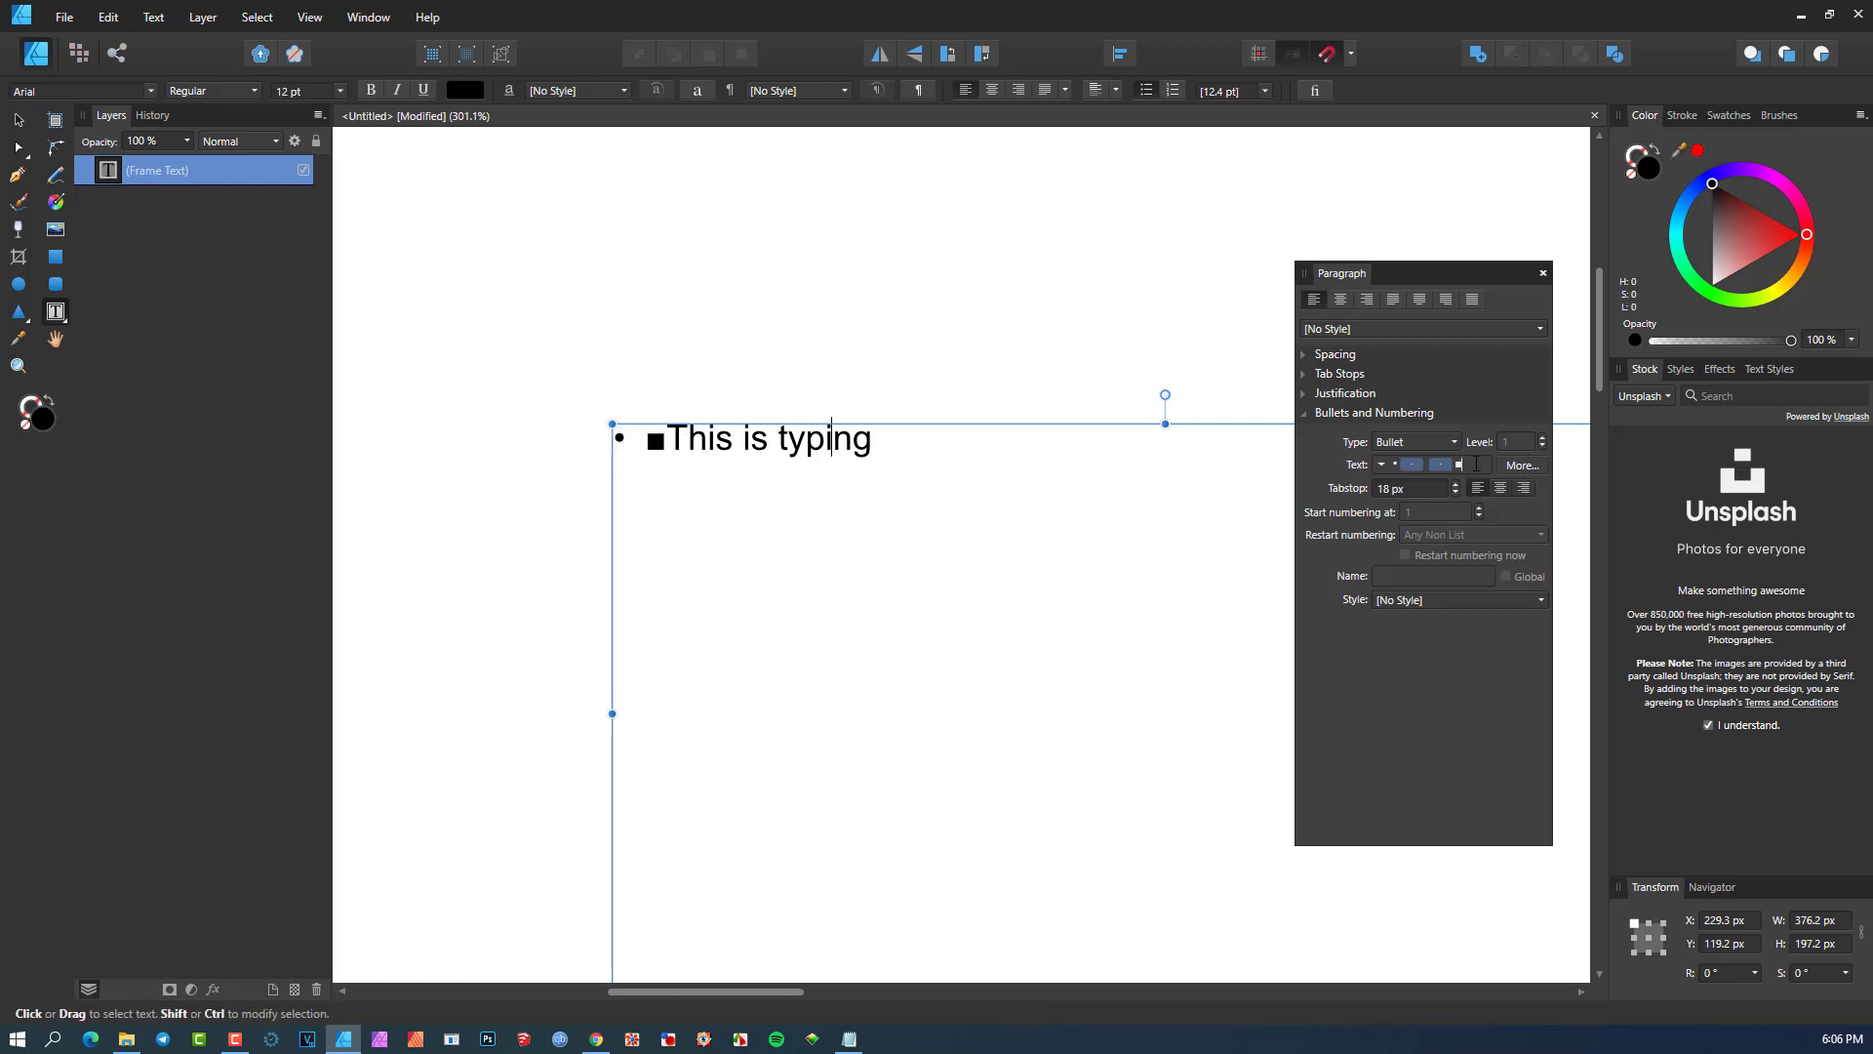
- Replace the ■ and • with a single Right Triangle ▶ bullet marker
key(BackSpace)
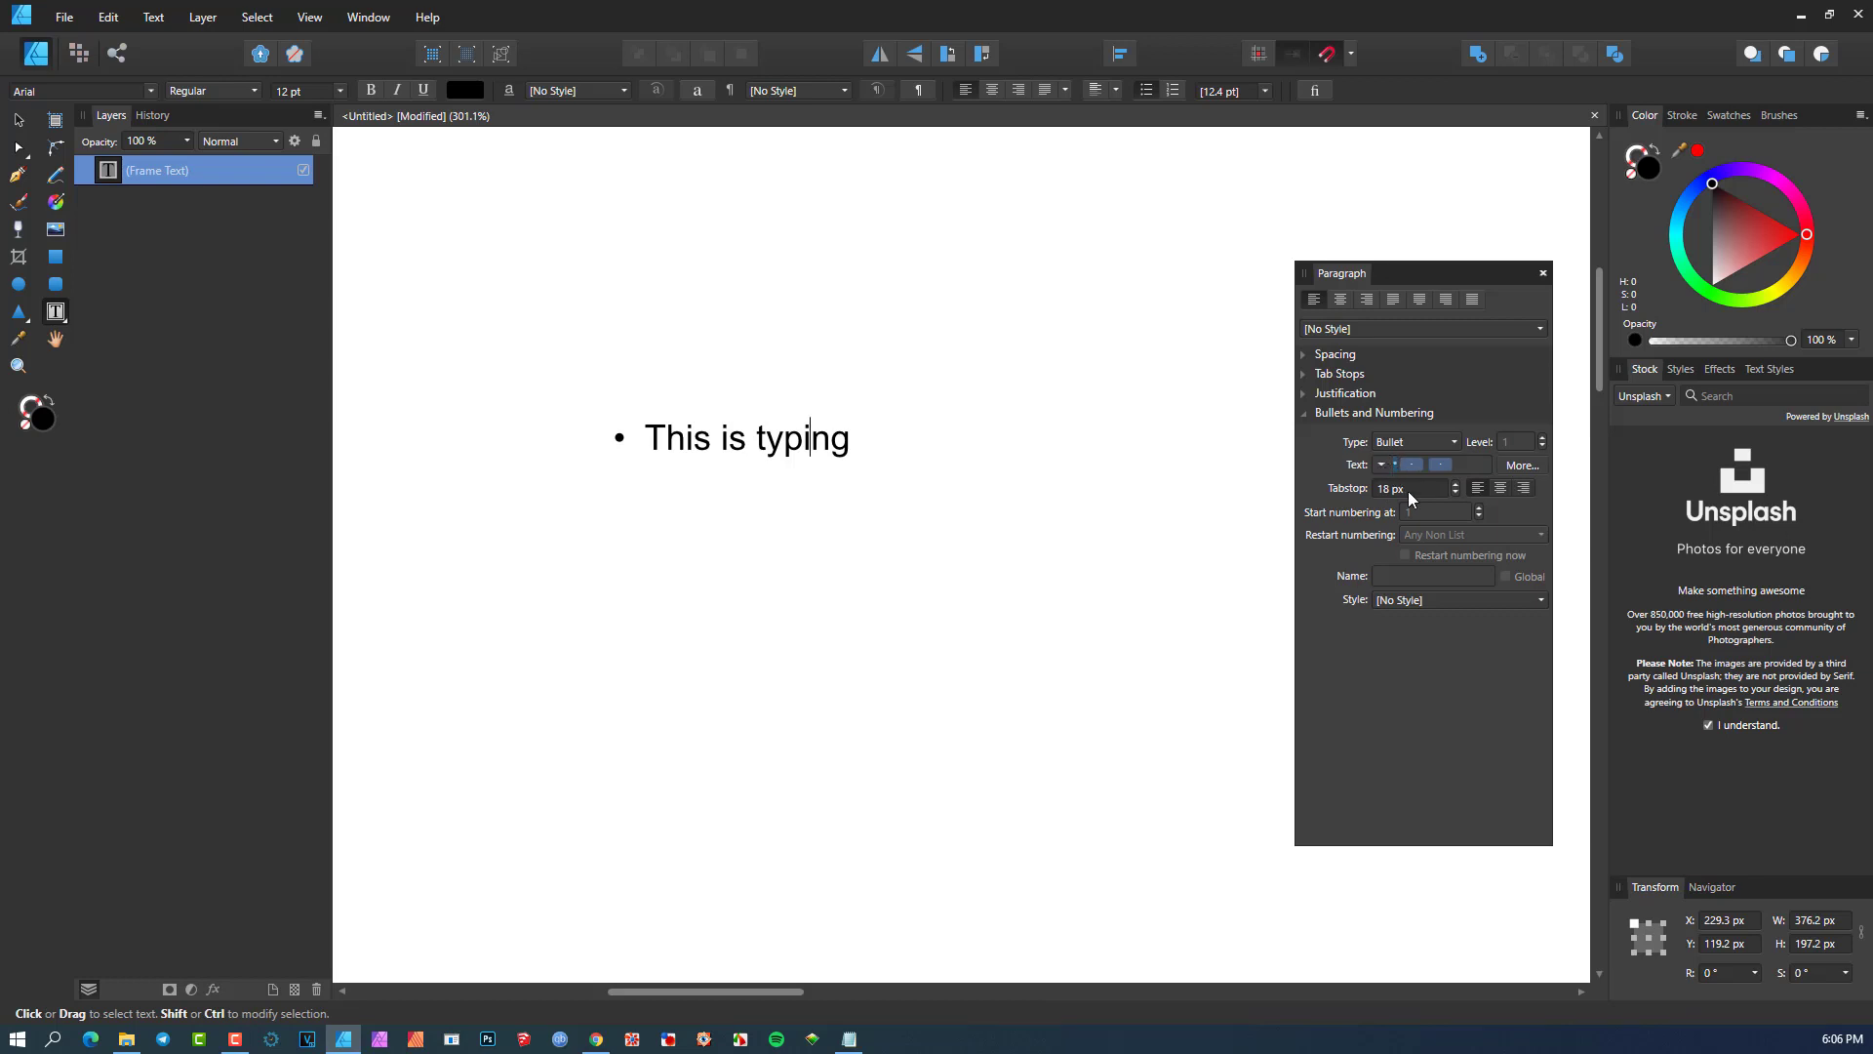
key(BackSpace)
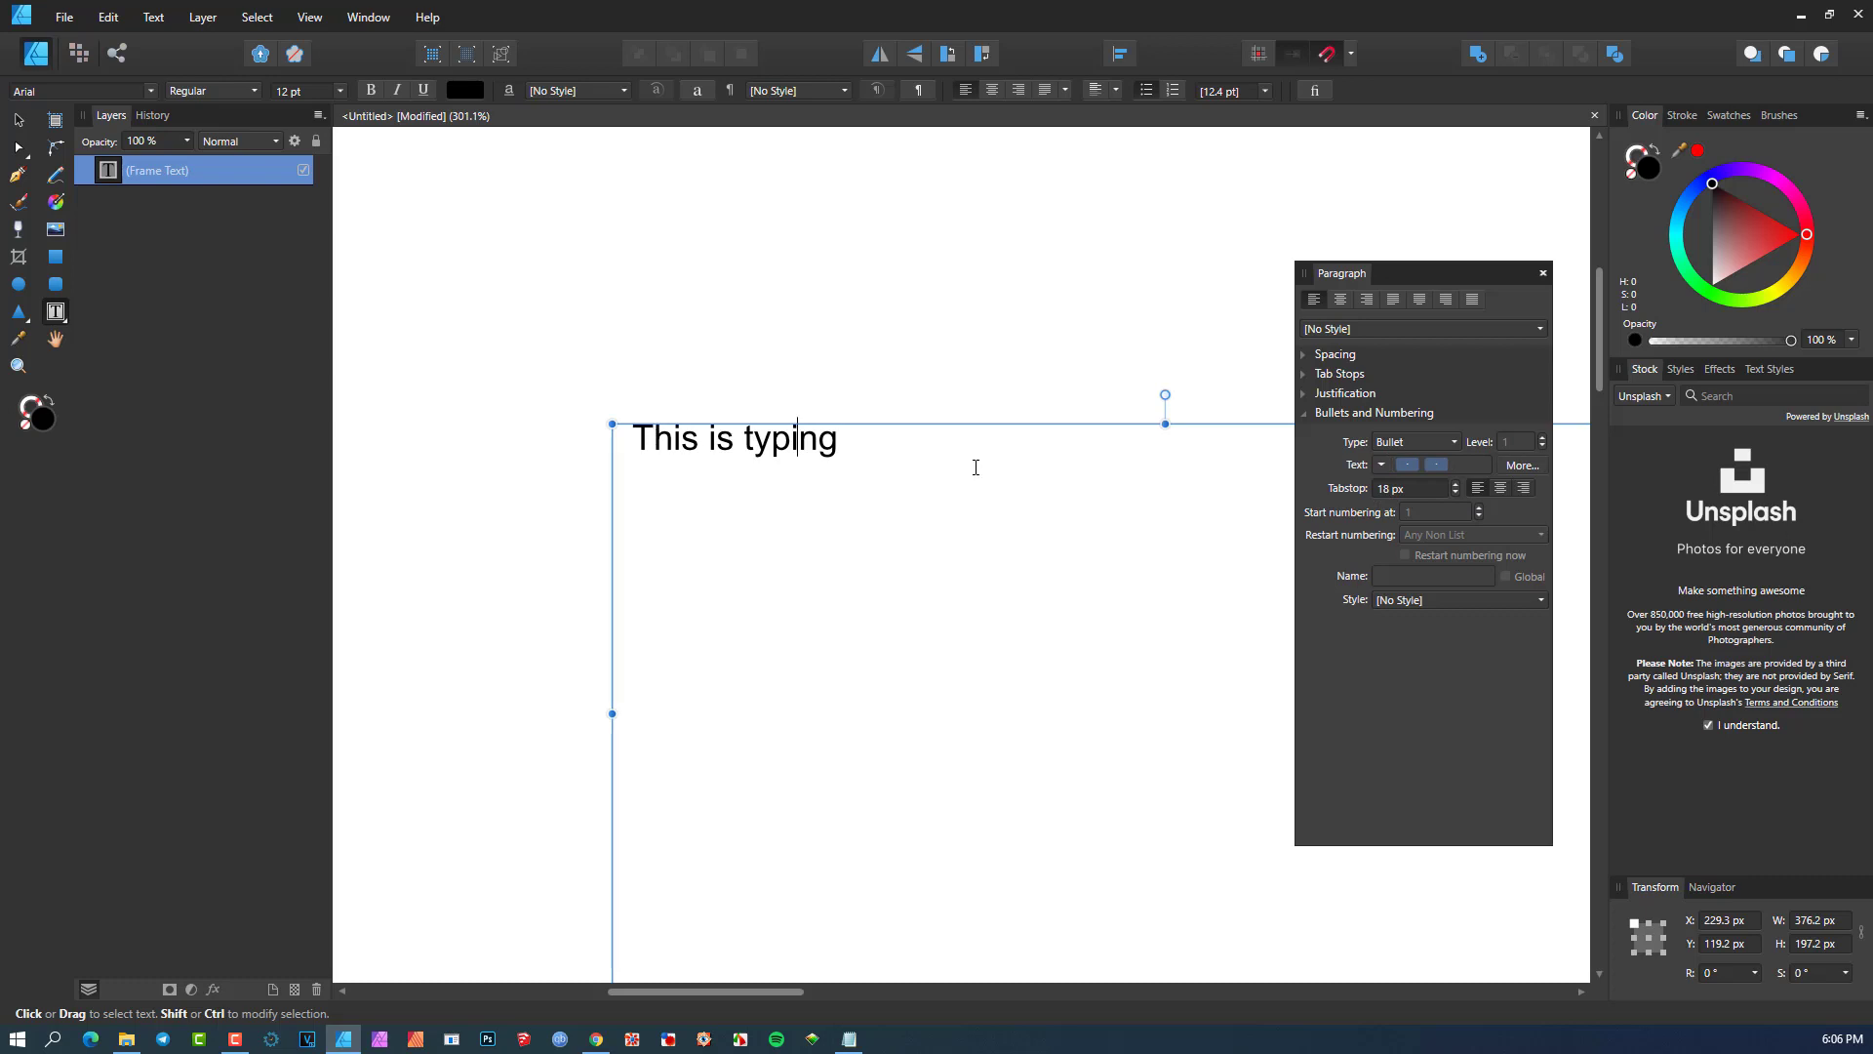
click(1383, 463)
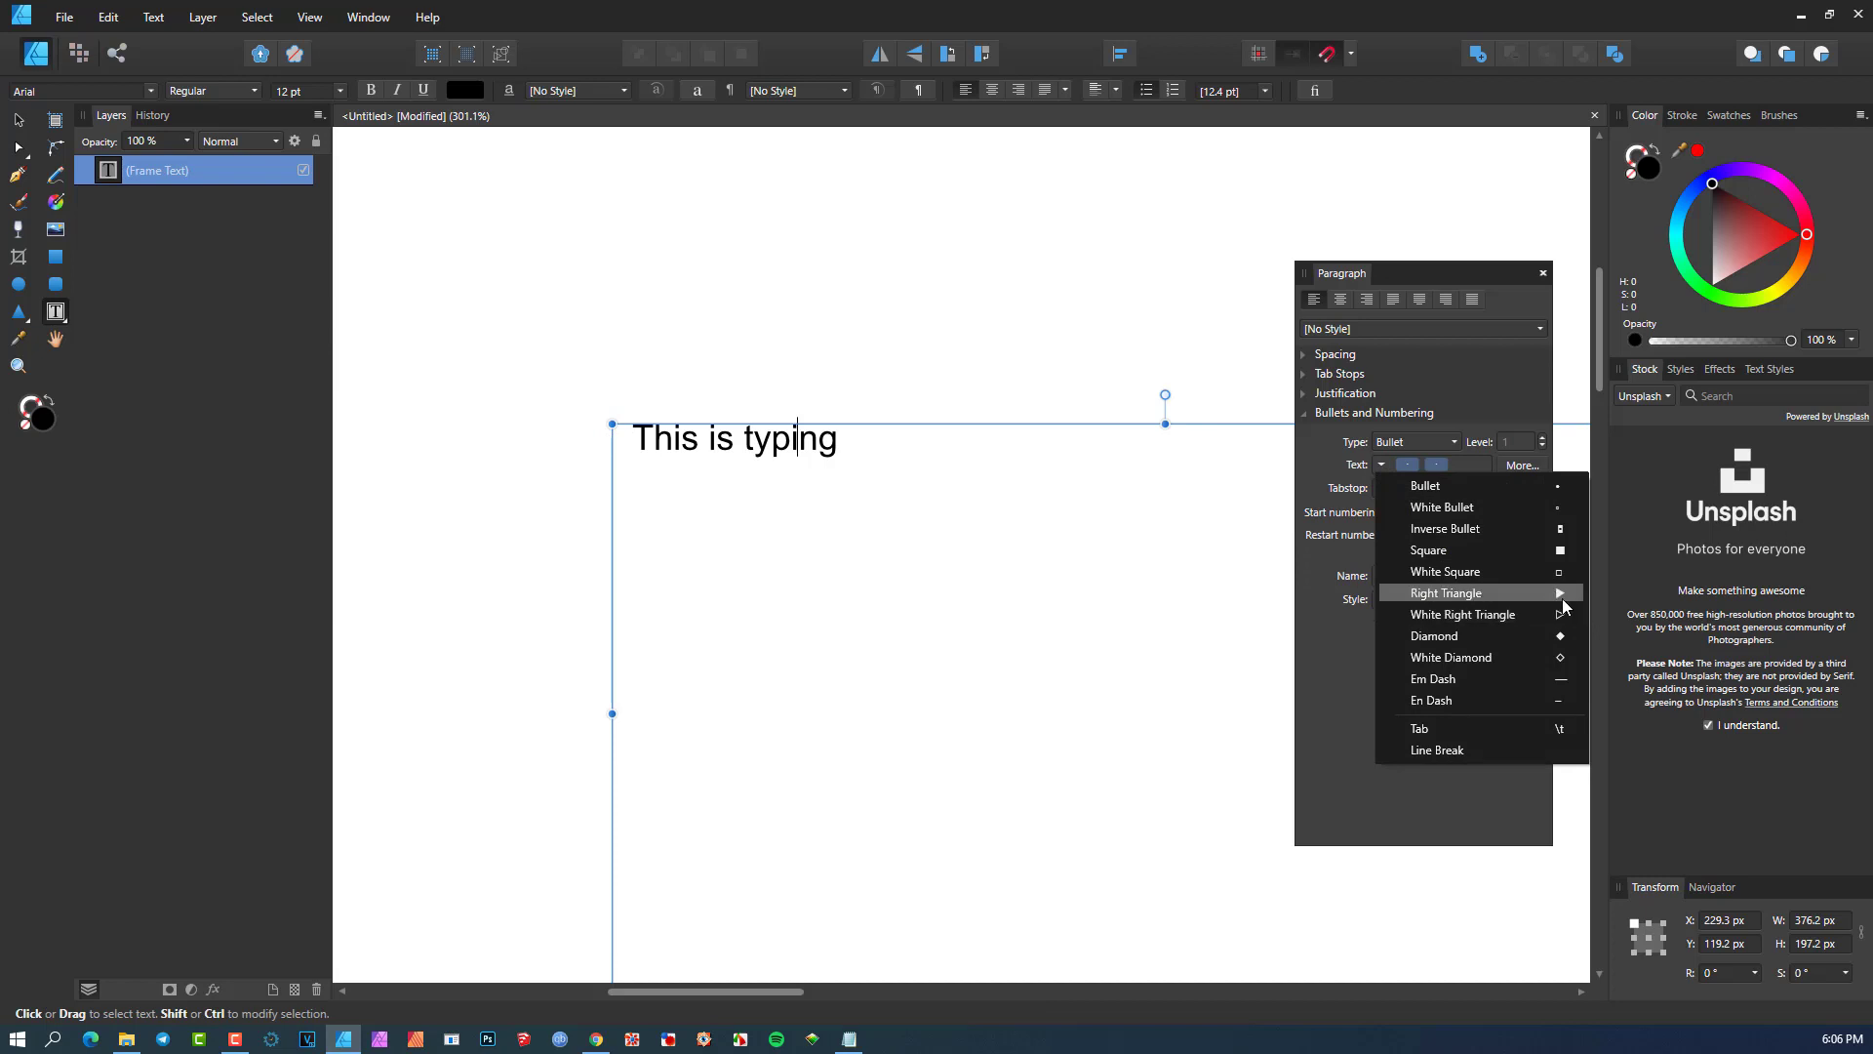
click(1559, 598)
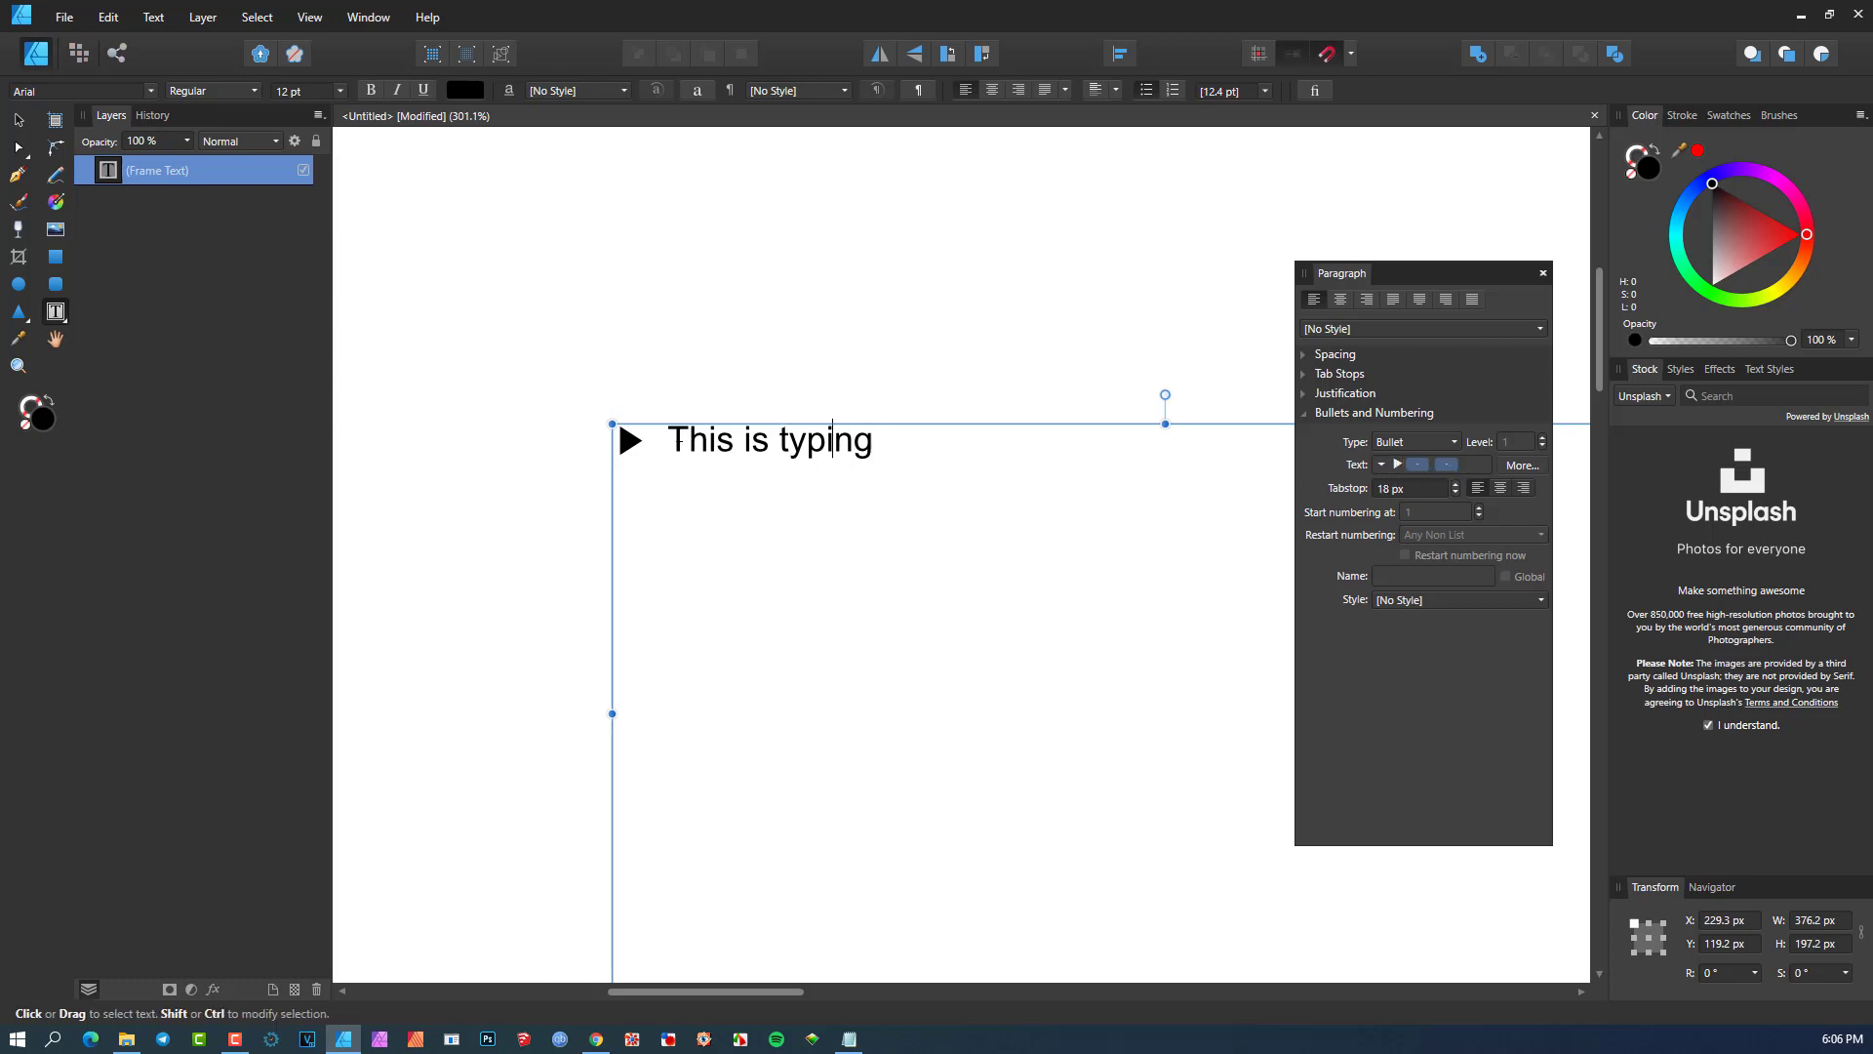
- Add a triangle item below 'This is typing' reading 'Happy', with 'Birthday' on a soft-return line, then start an empty third item
click(895, 441)
key(Return)
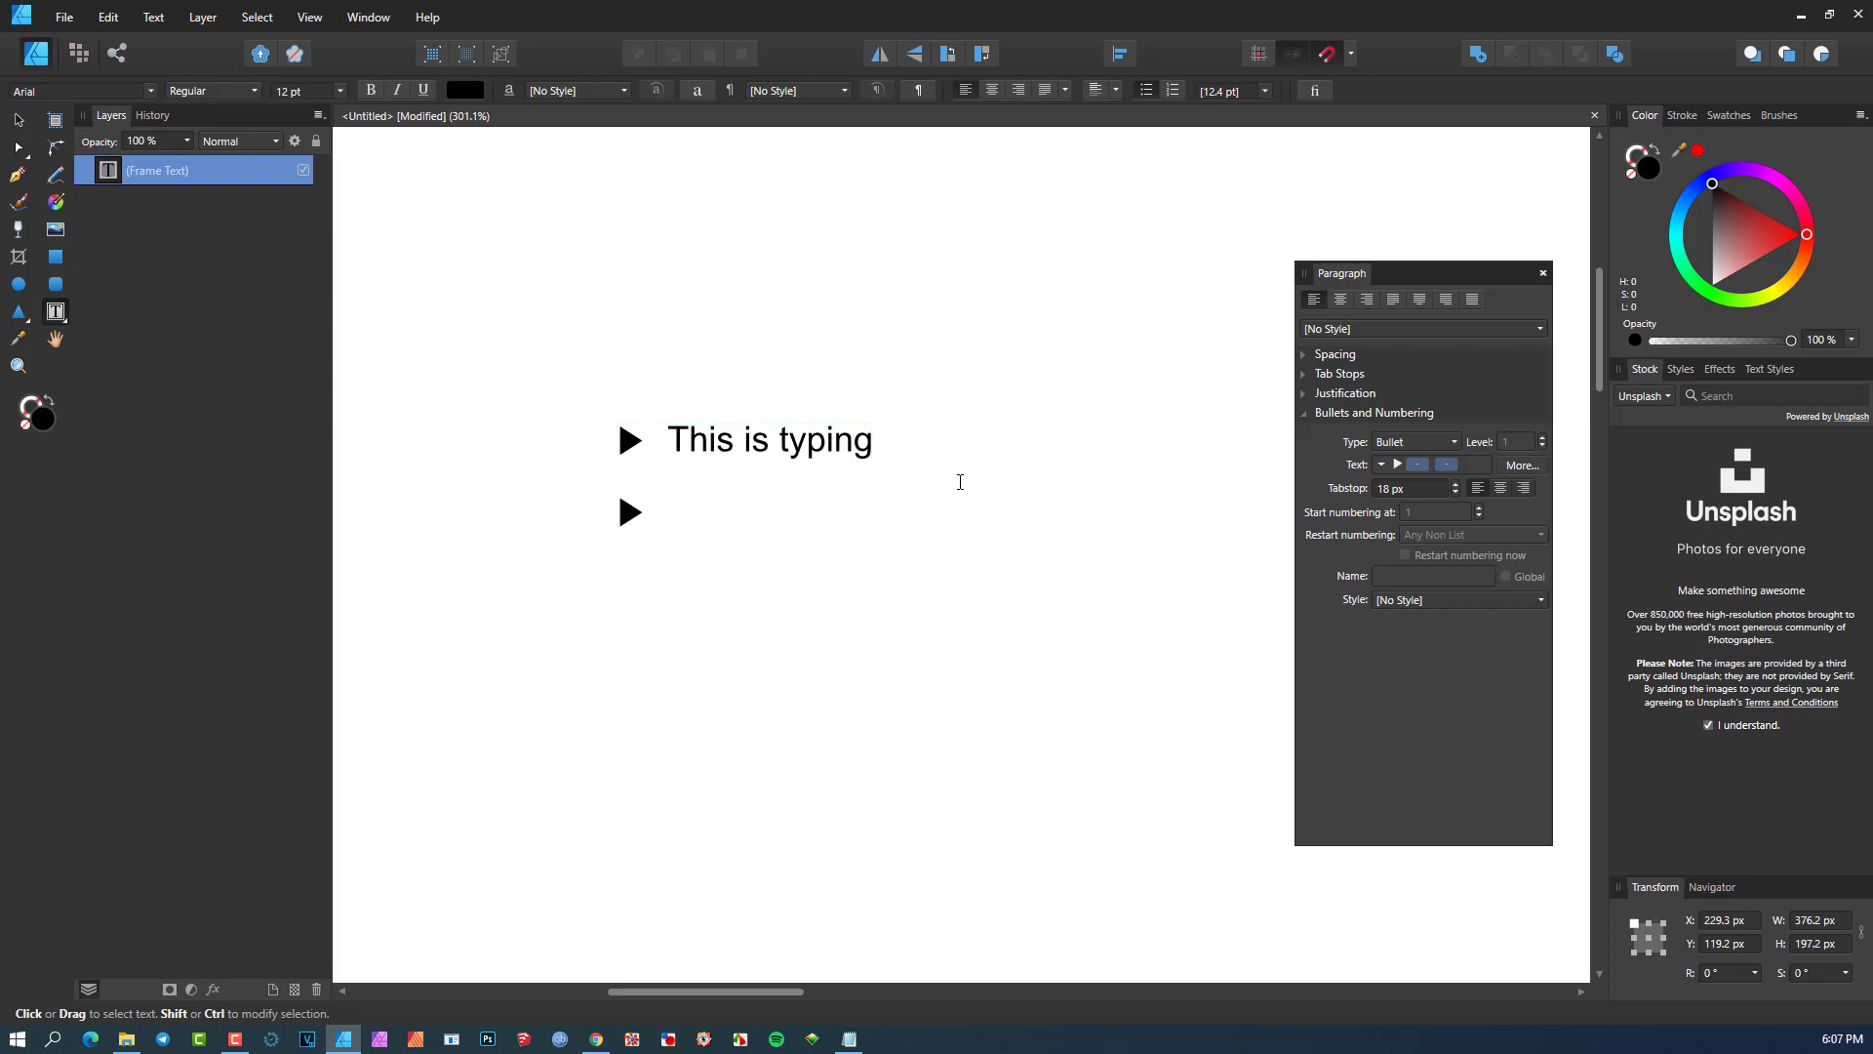
text(Happy)
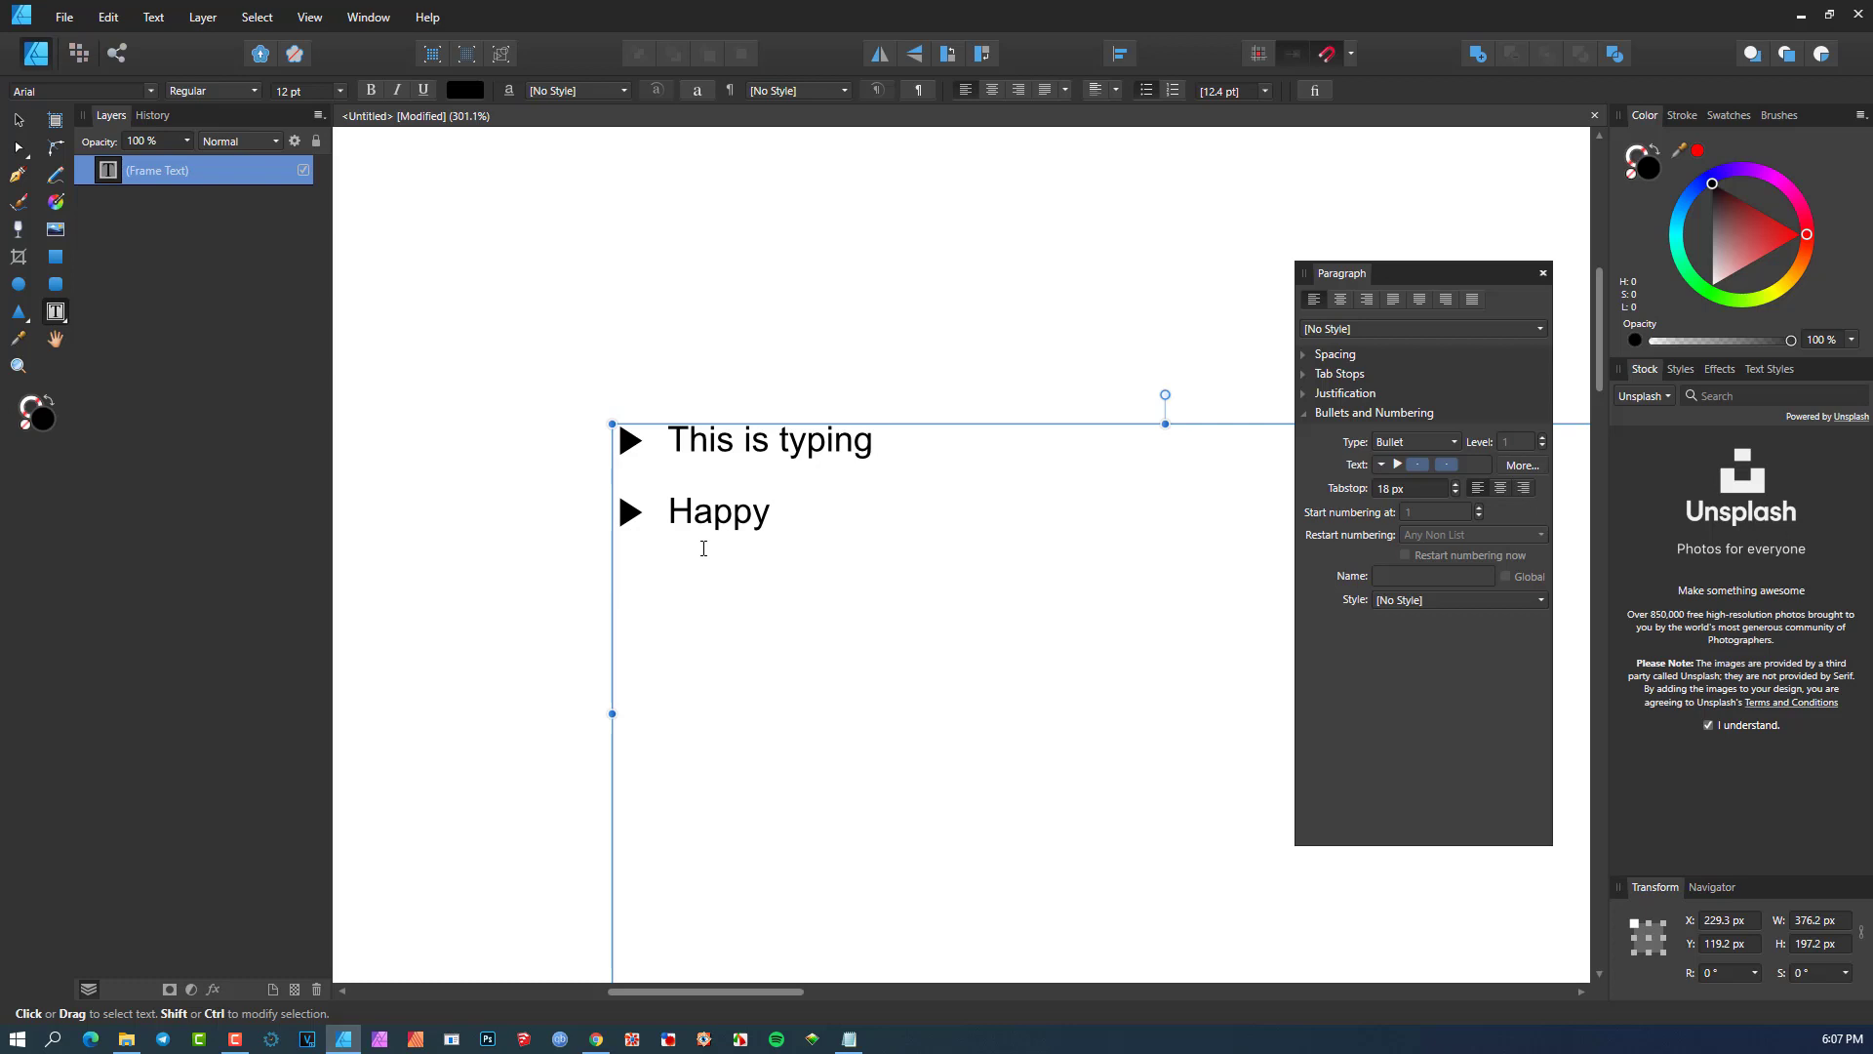
key(Return)
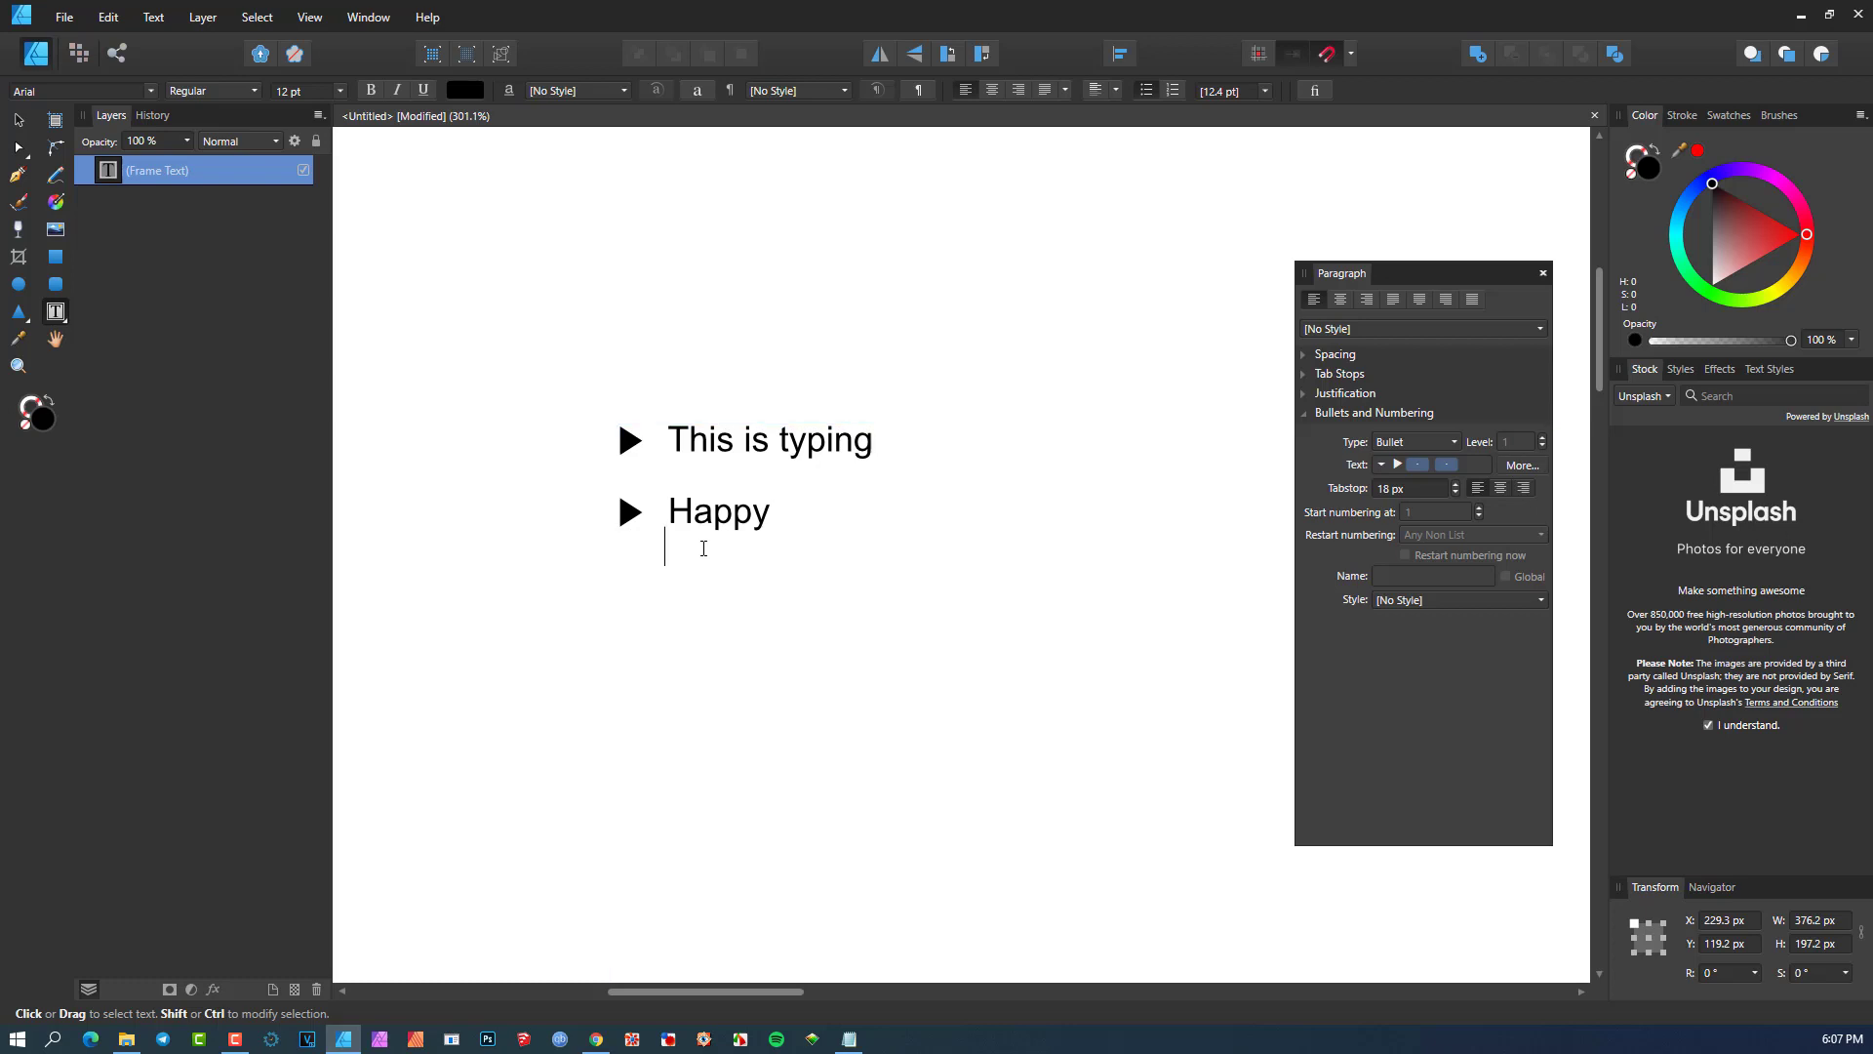
text(Birthday)
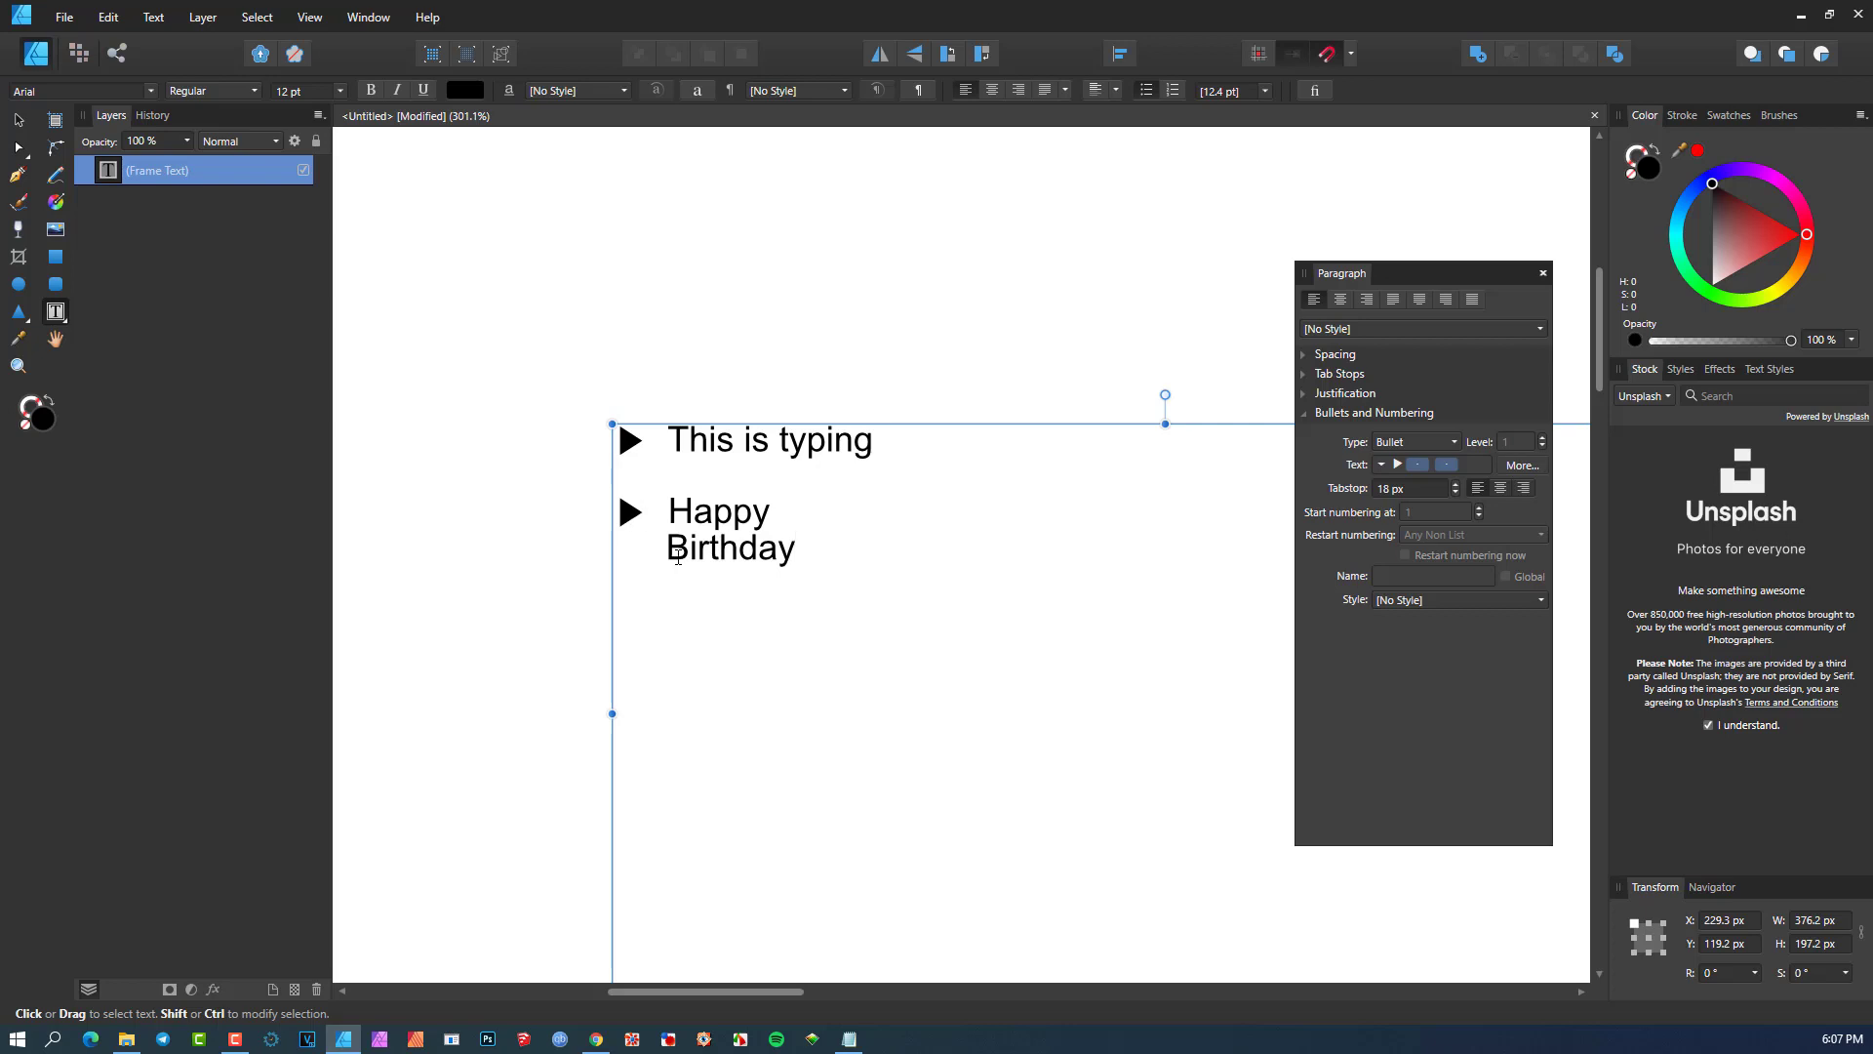
key(Return)
- Replace the third item's triangle marker with a Diamond bullet and type a first name
click(1387, 463)
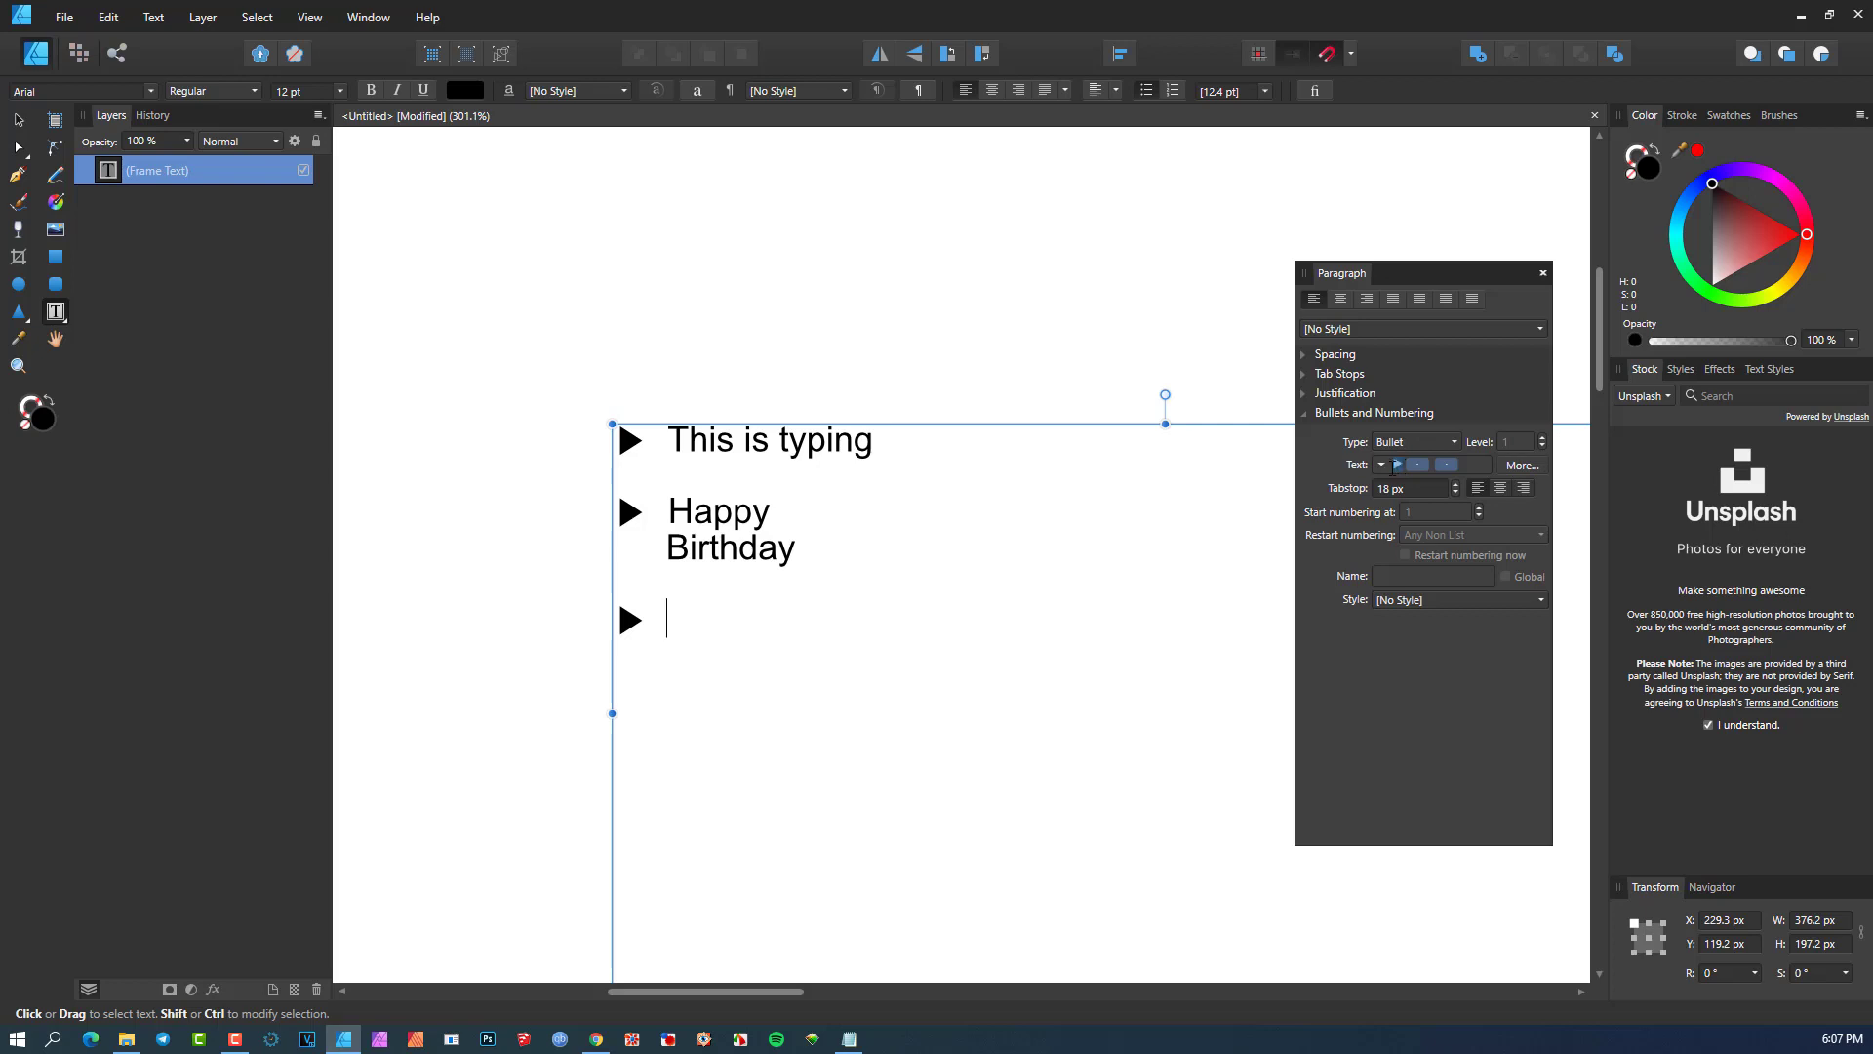
key(BackSpace)
click(1381, 465)
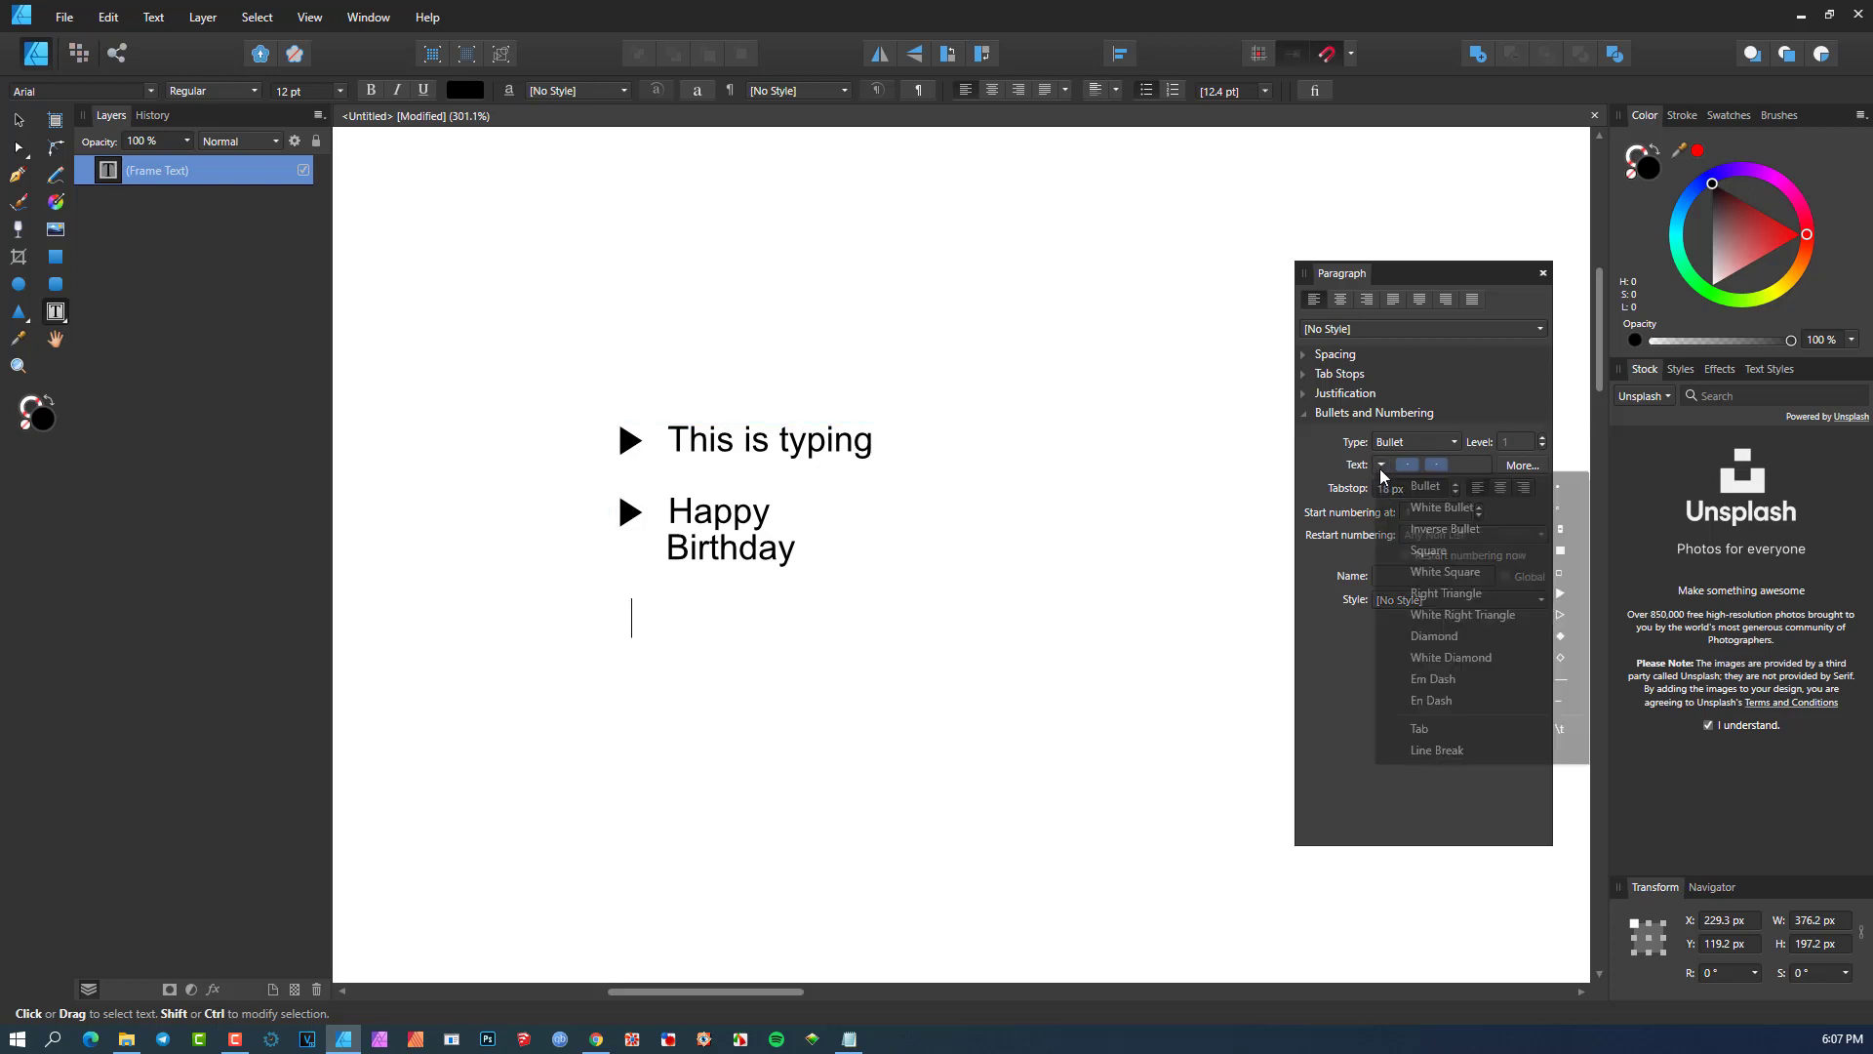
click(1561, 637)
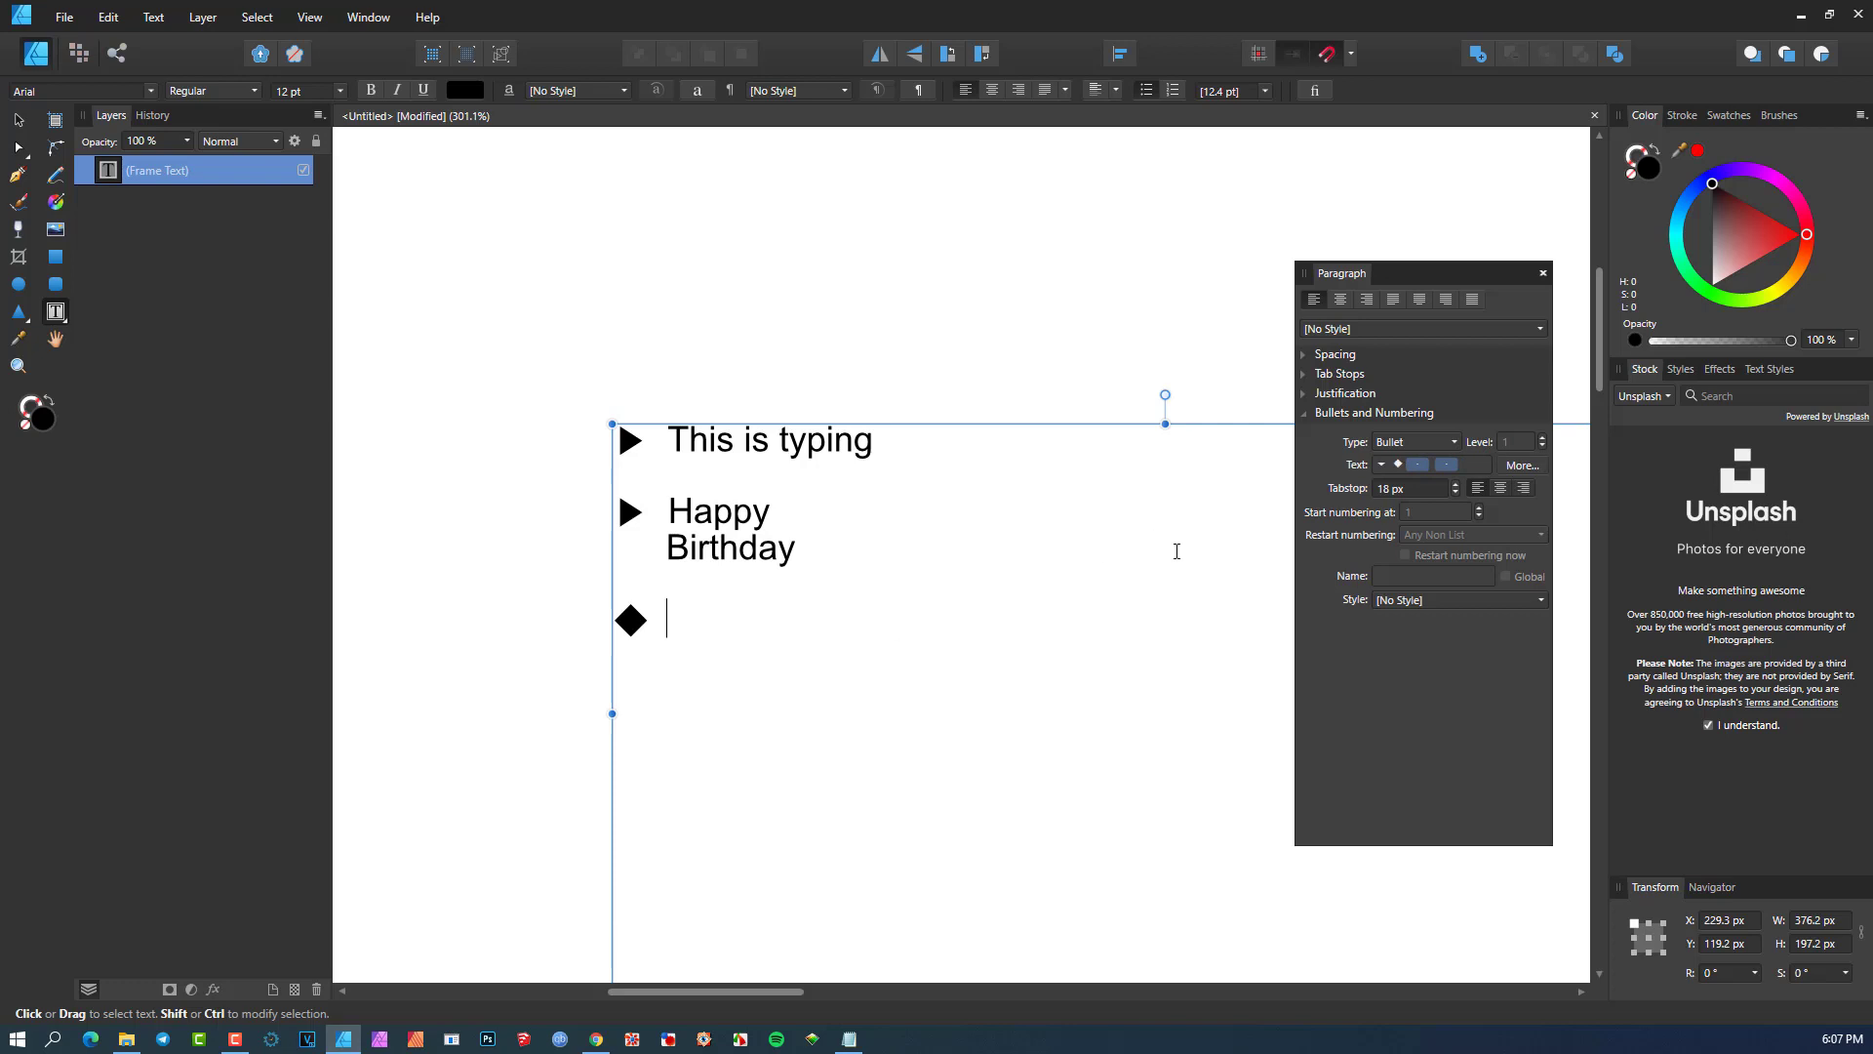
text(Rory)
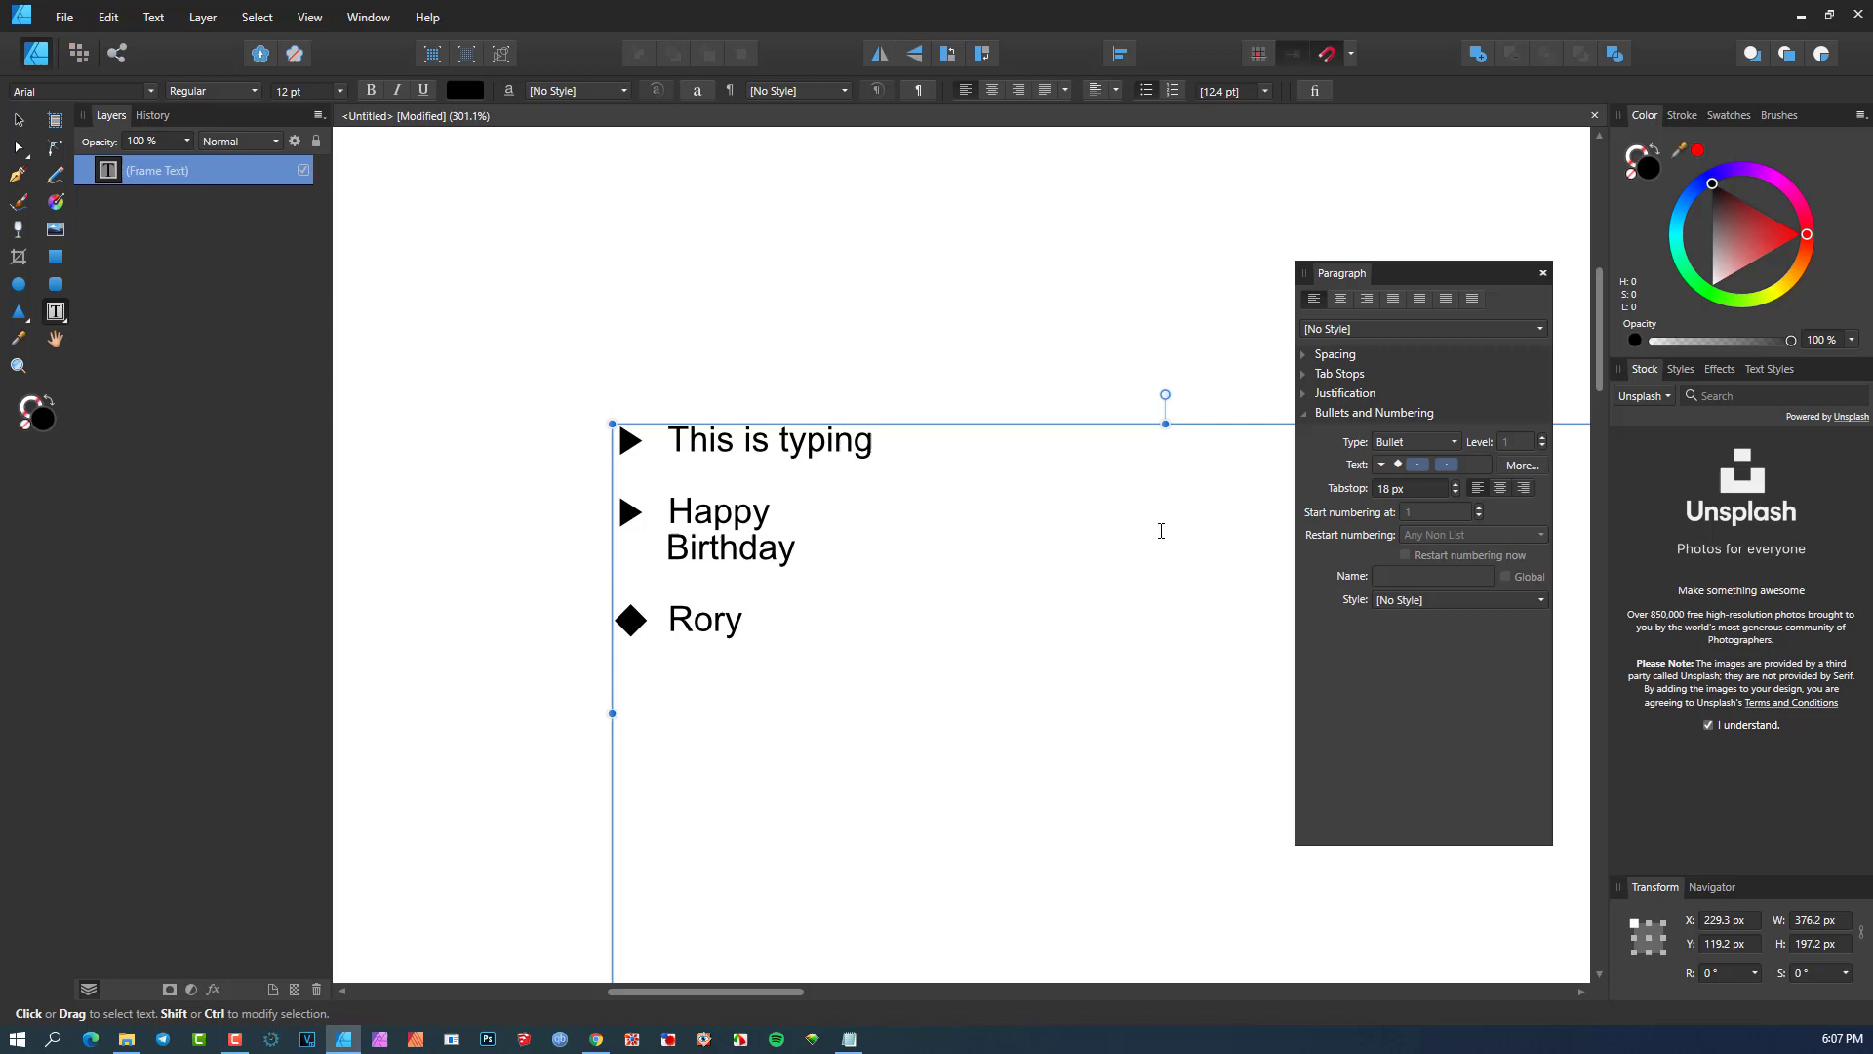